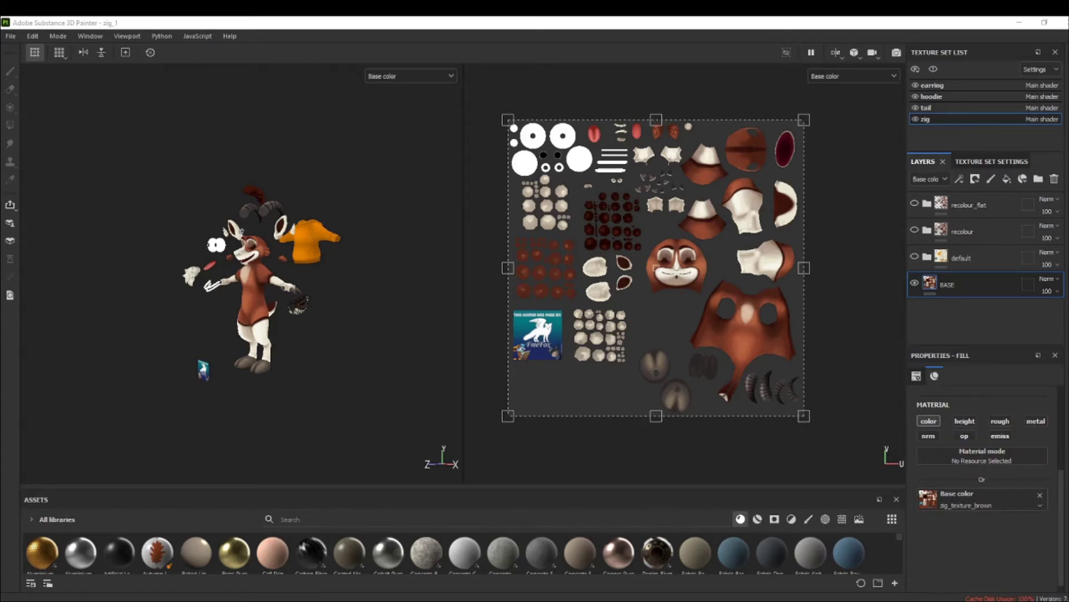
Examine the goat character model from the front, face and back, along with its separate parts
scroll(277, 296, up, 3)
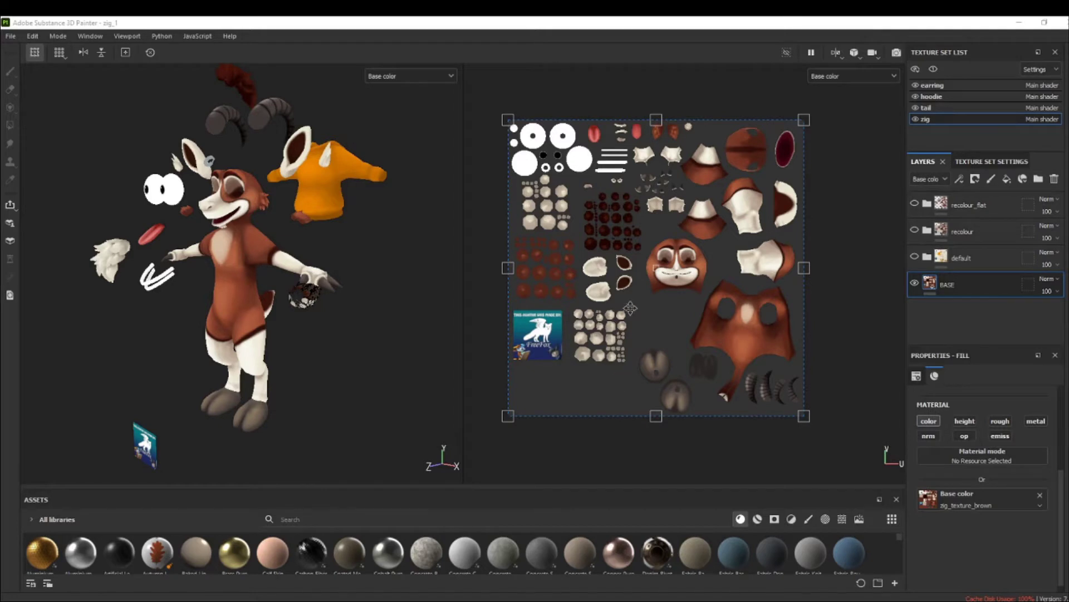
alt+drag(312, 321, 267, 328)
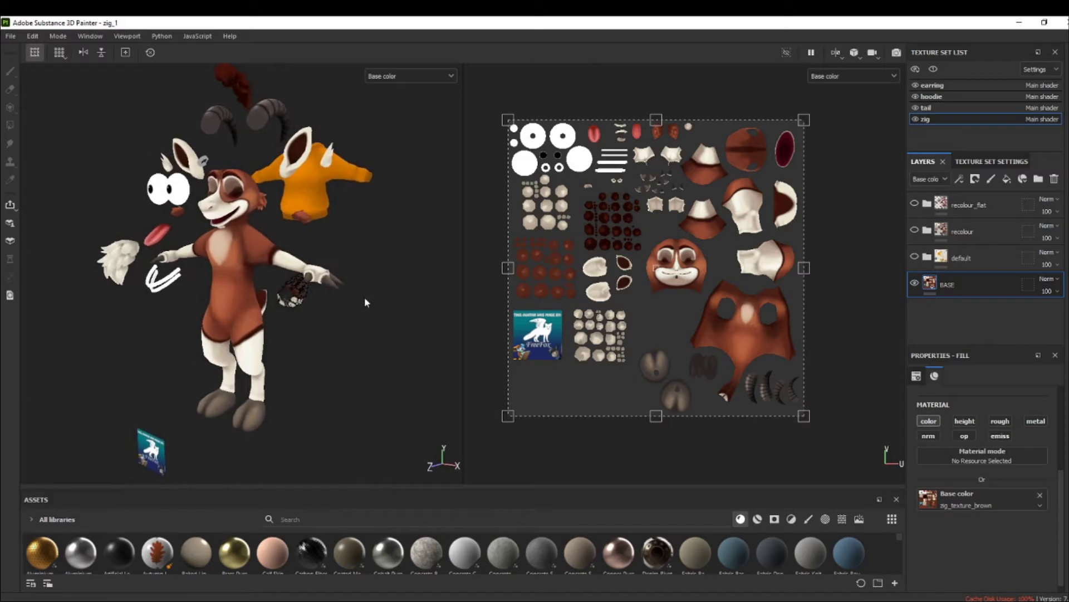
alt+drag(362, 268, 211, 158)
scroll(210, 158, up, 5)
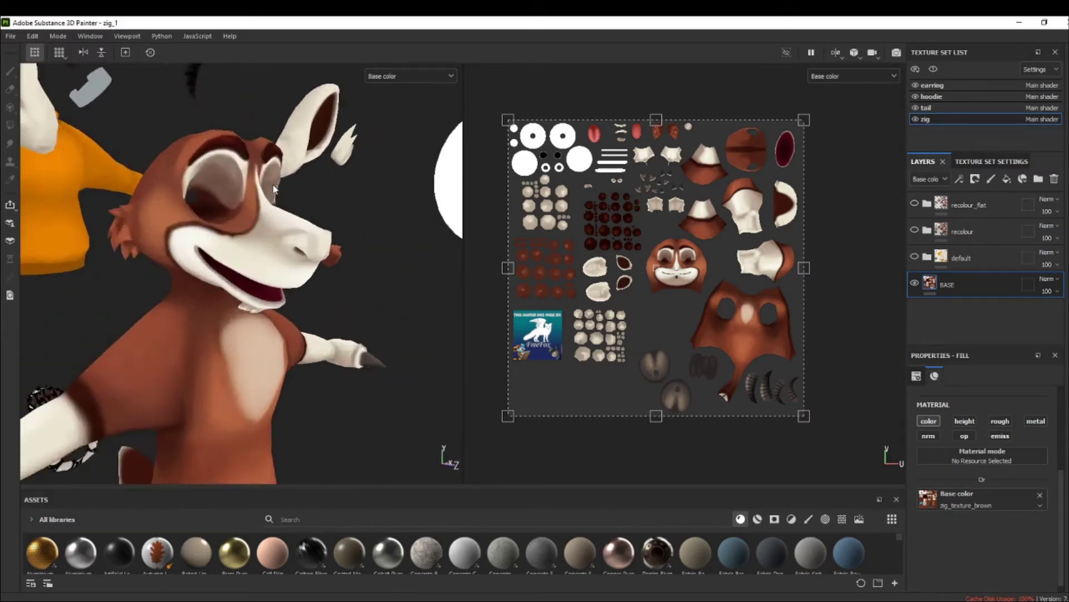
scroll(273, 189, down, 5)
alt+drag(273, 189, 356, 186)
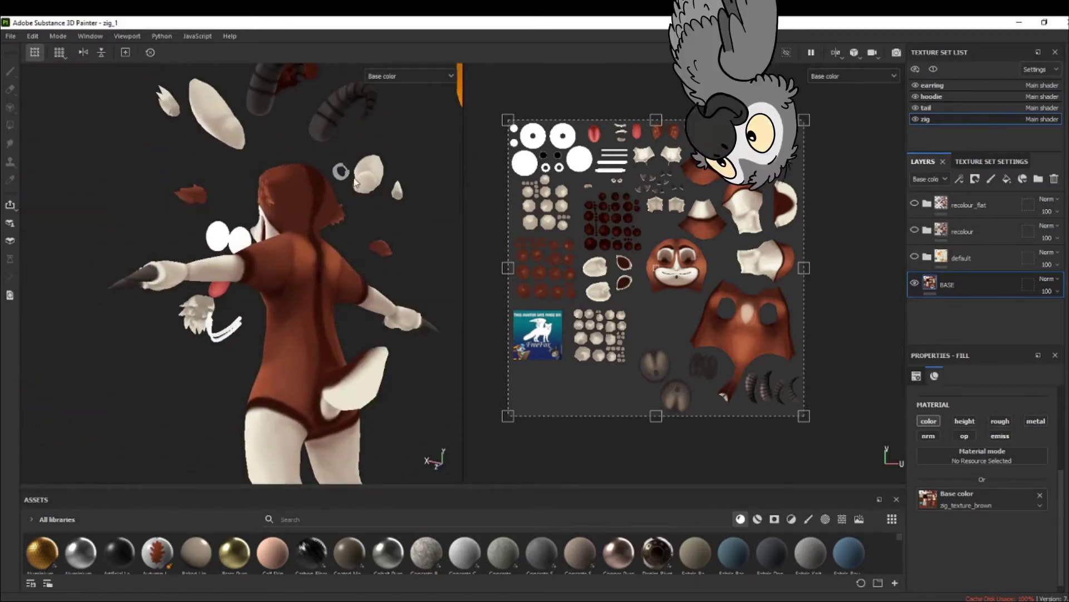
alt+drag(297, 232, 503, 282)
scroll(288, 225, down, 5)
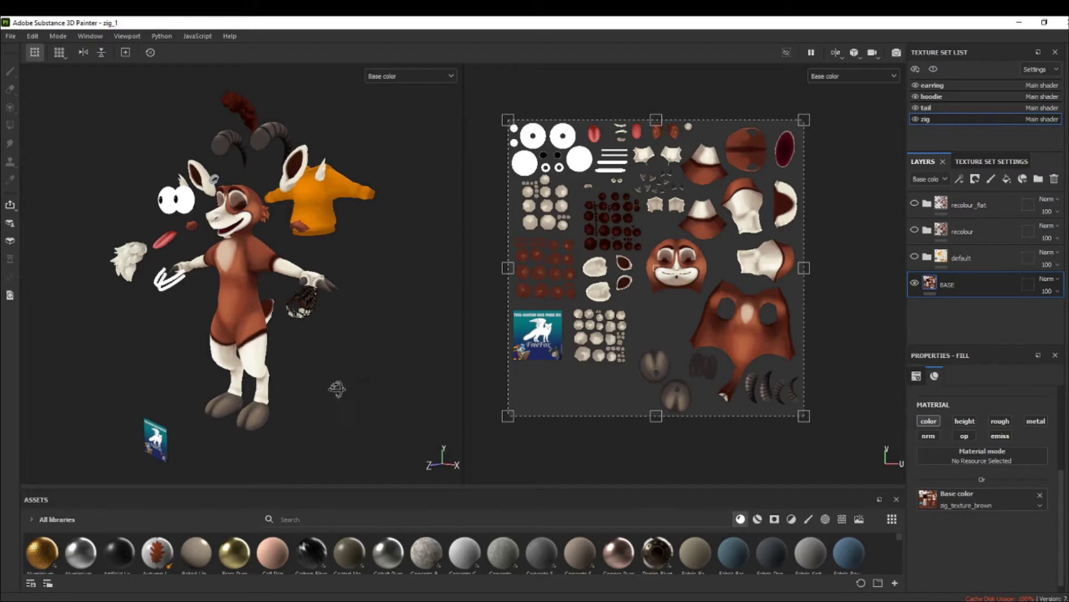
alt+drag(372, 365, 506, 301)
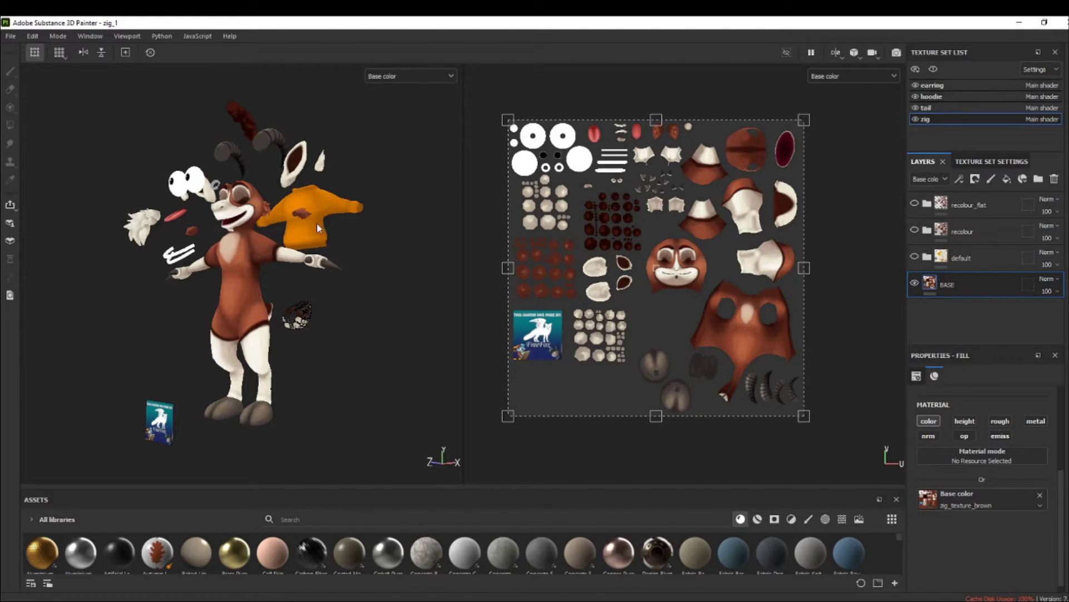
Review the layers of the earring, hoodie and tail texture sets, ending on the zig texture set
click(943, 85)
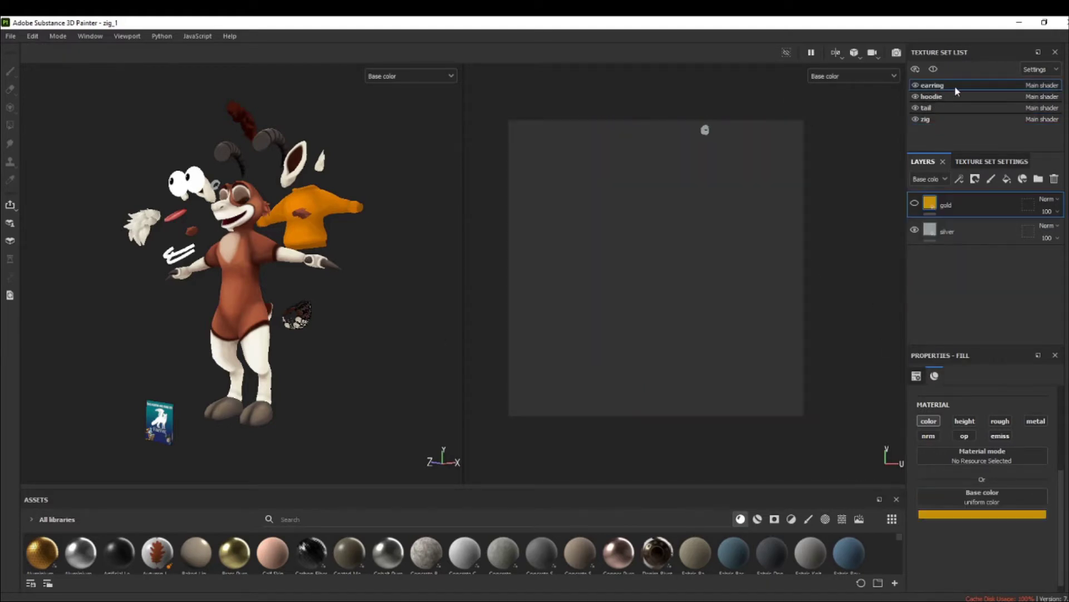
click(945, 96)
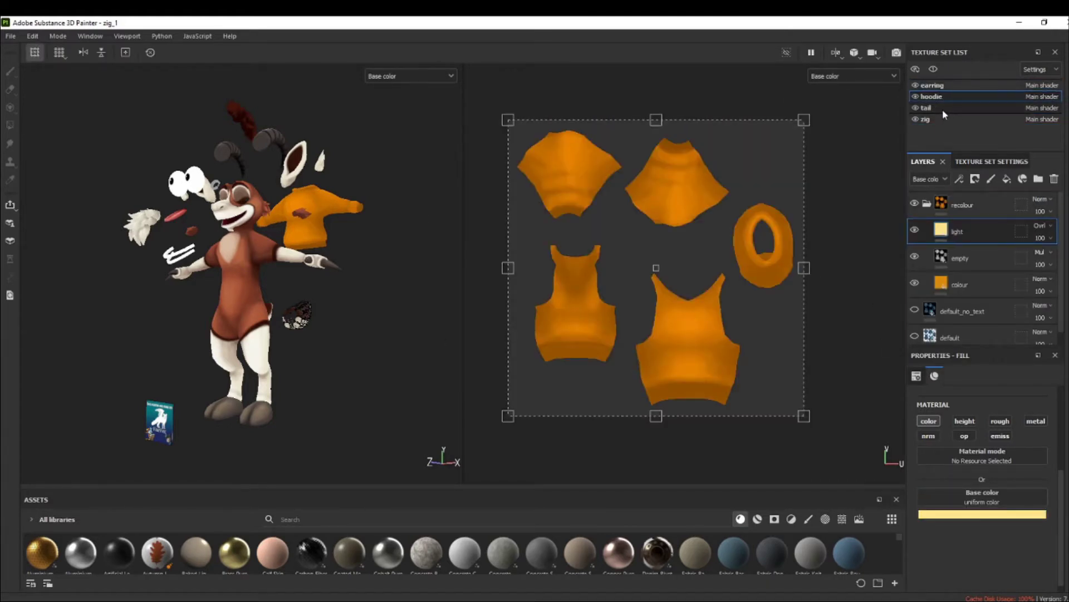
click(942, 109)
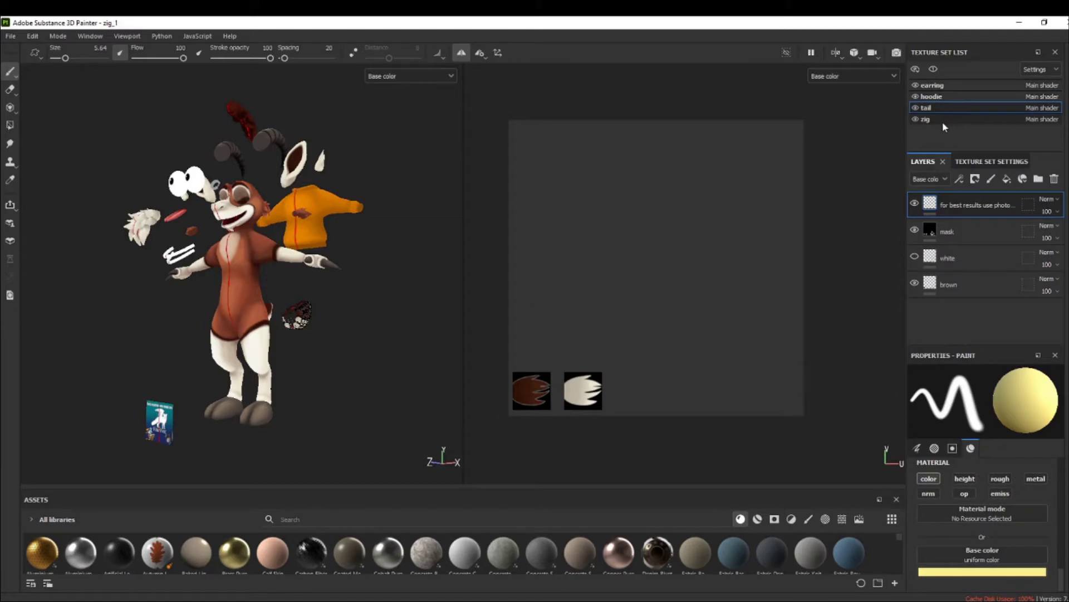
click(943, 120)
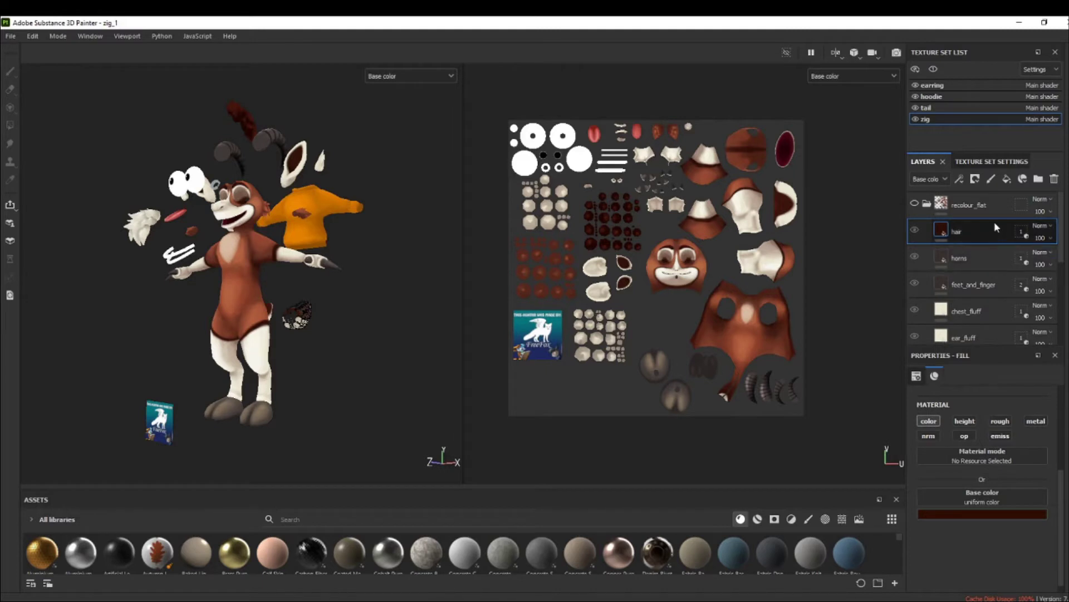
Show and expand the default folder, hide its white and pinto layers, and select the brown layer to preview that texture
click(927, 204)
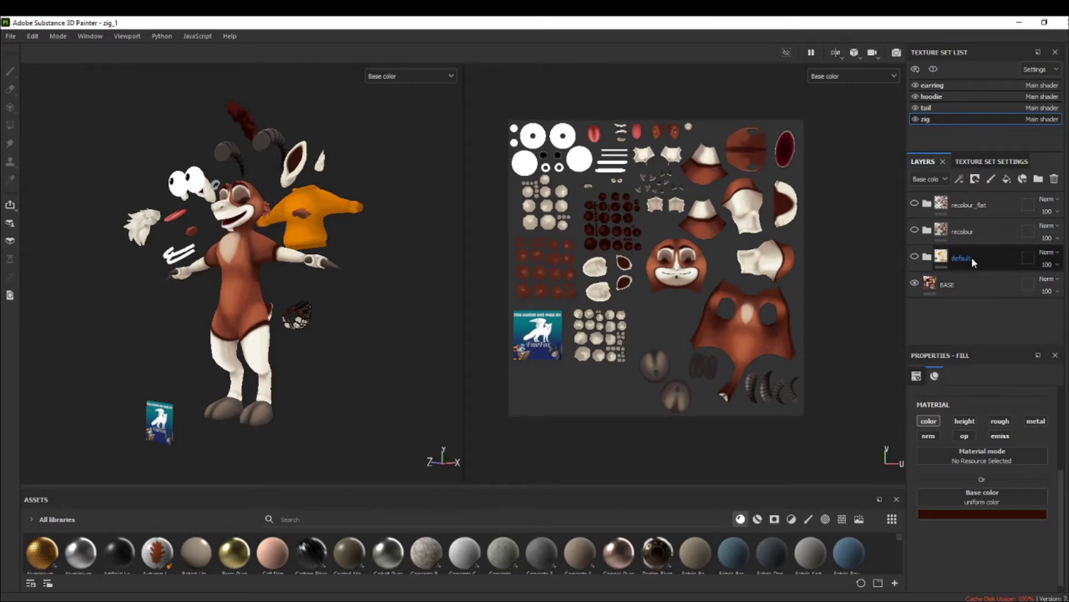
click(920, 257)
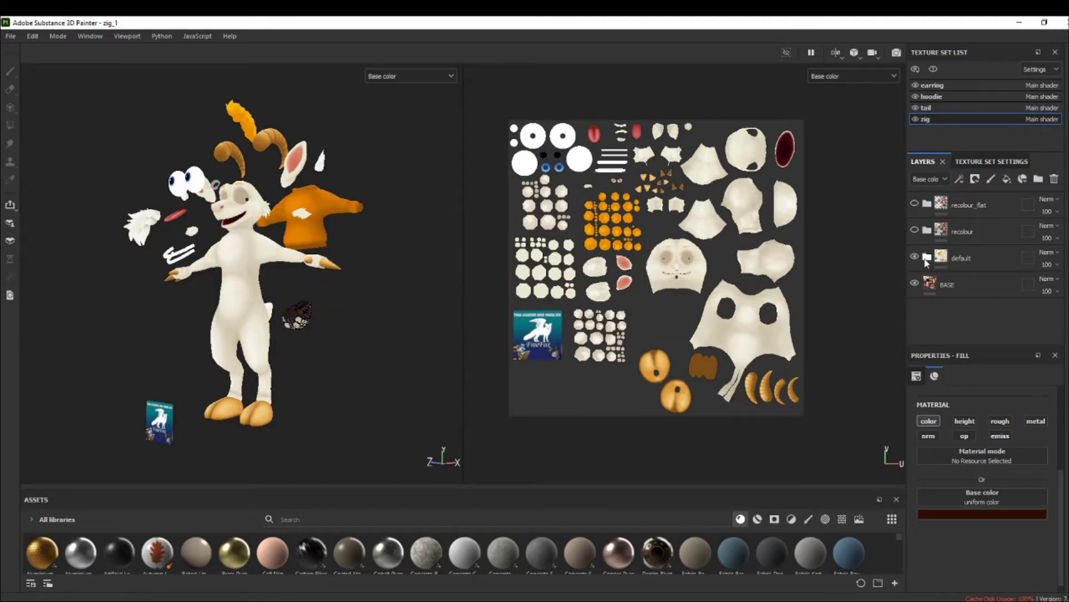
click(927, 258)
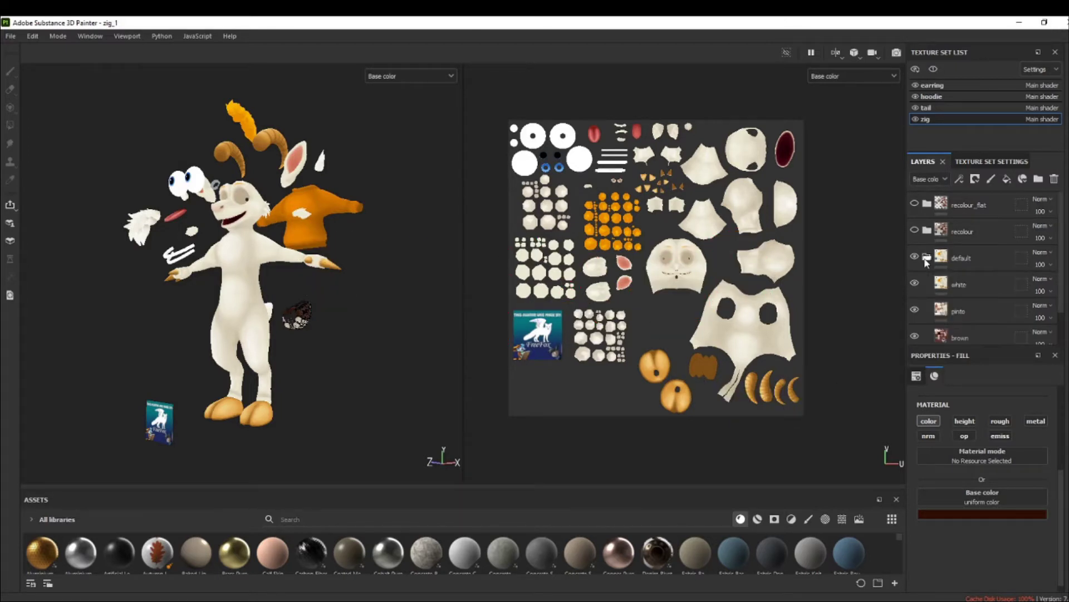
click(915, 310)
scroll(924, 307, down, 1)
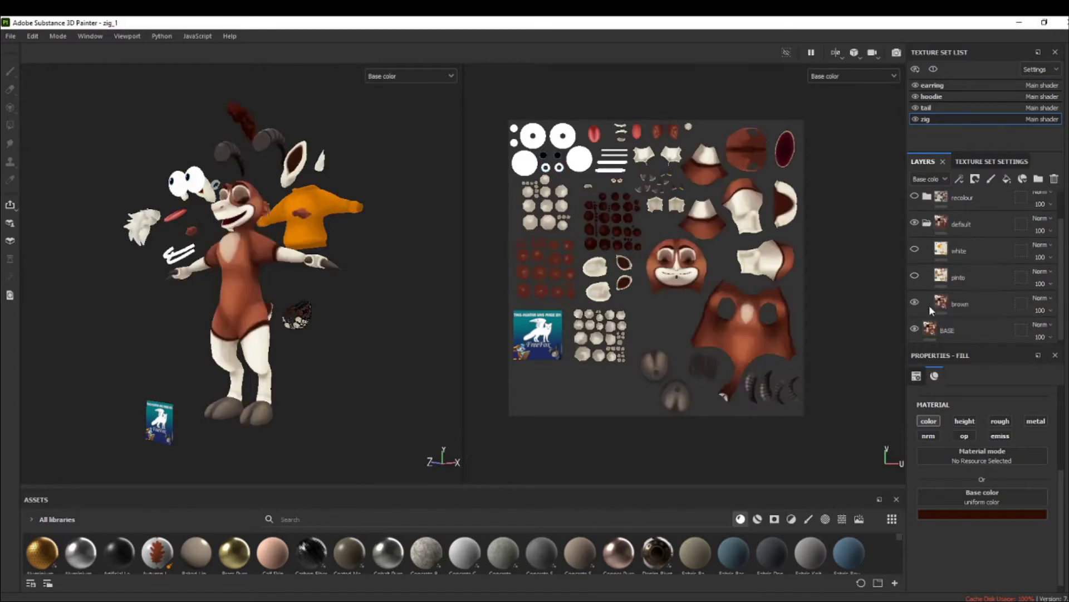
click(991, 302)
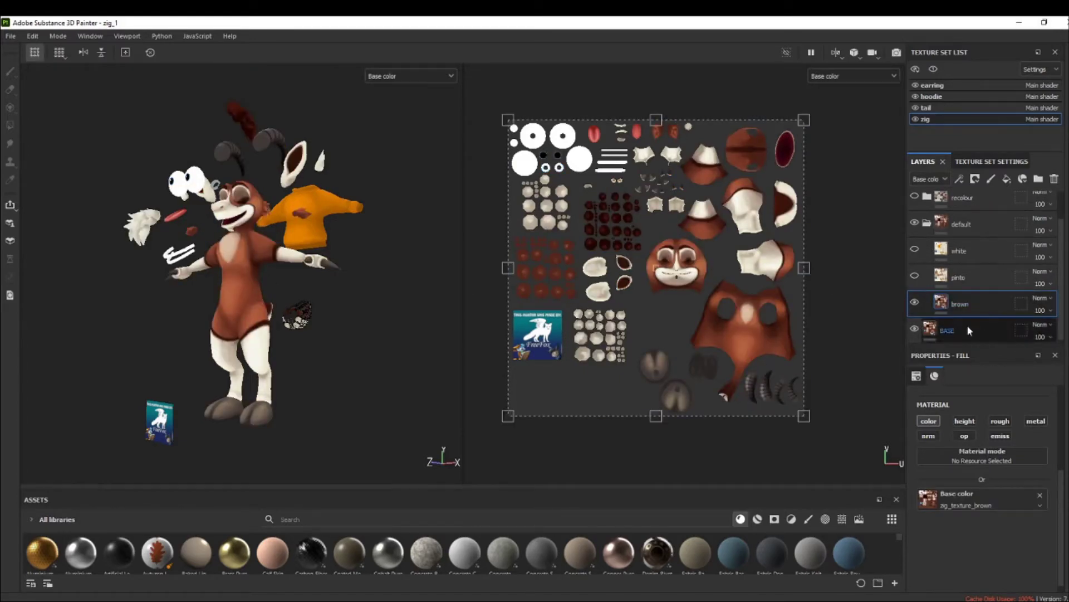
Preview the pinto layer, turn the white layer back on, then collapse and hide the default folder
click(915, 275)
click(996, 276)
click(915, 249)
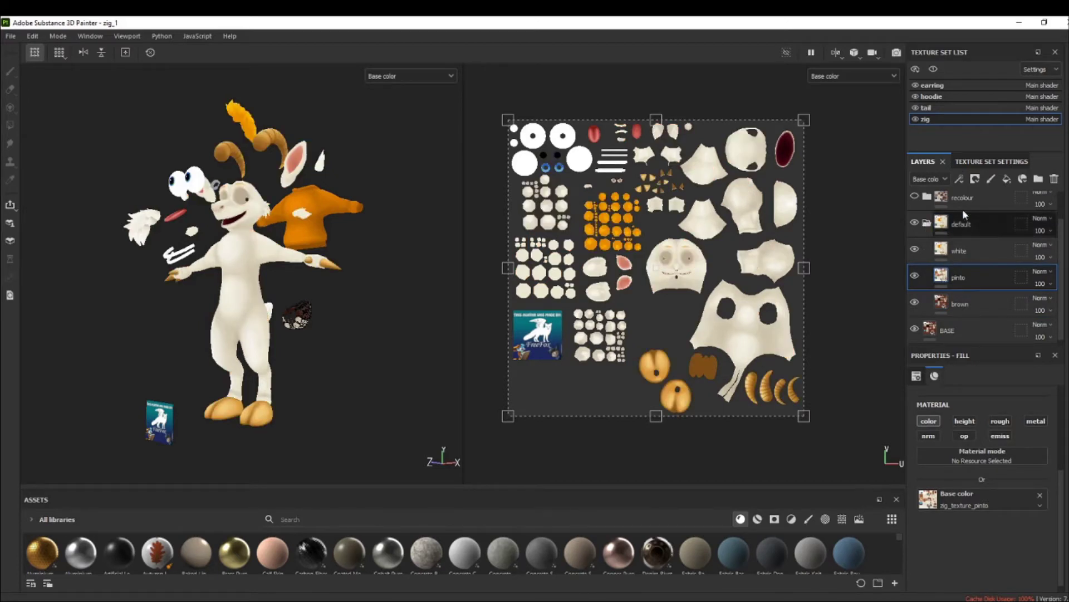
click(927, 226)
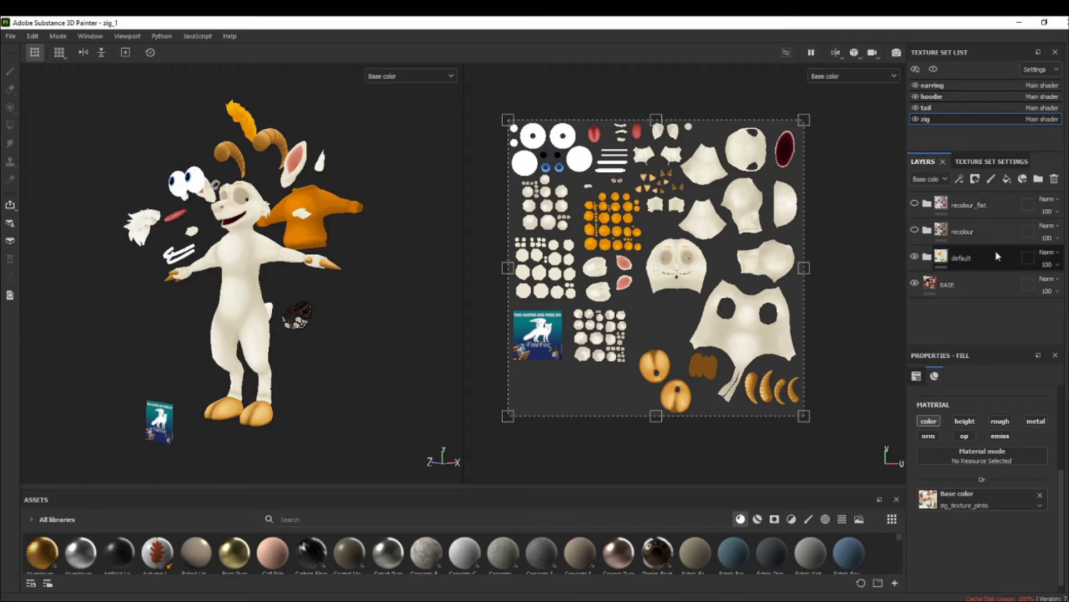
click(914, 257)
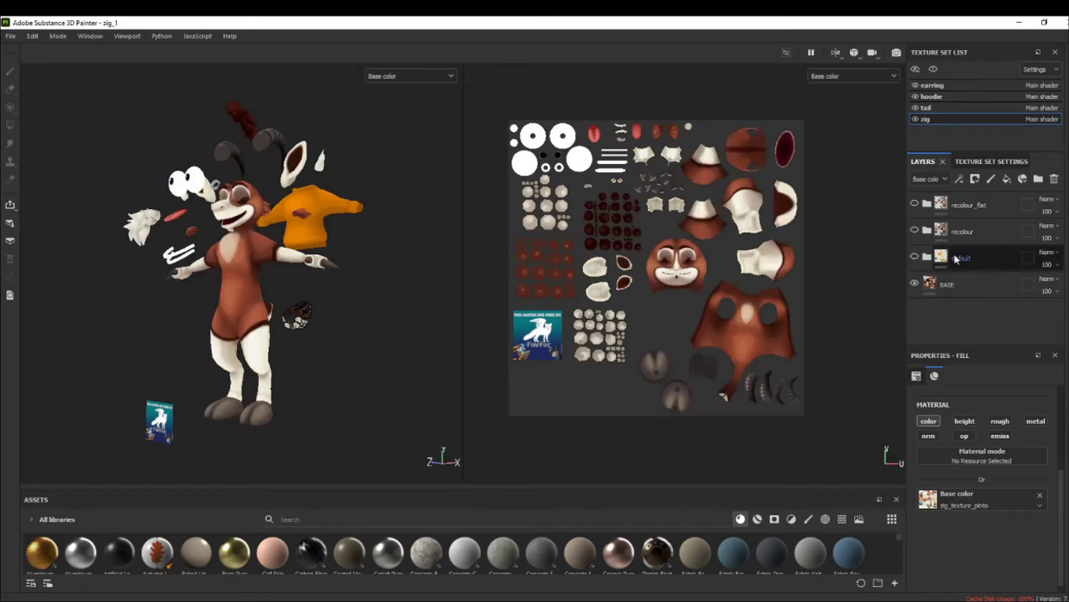
Show the recolour folder, expand it and select its empty_colour1 layer
mouse_move(934, 236)
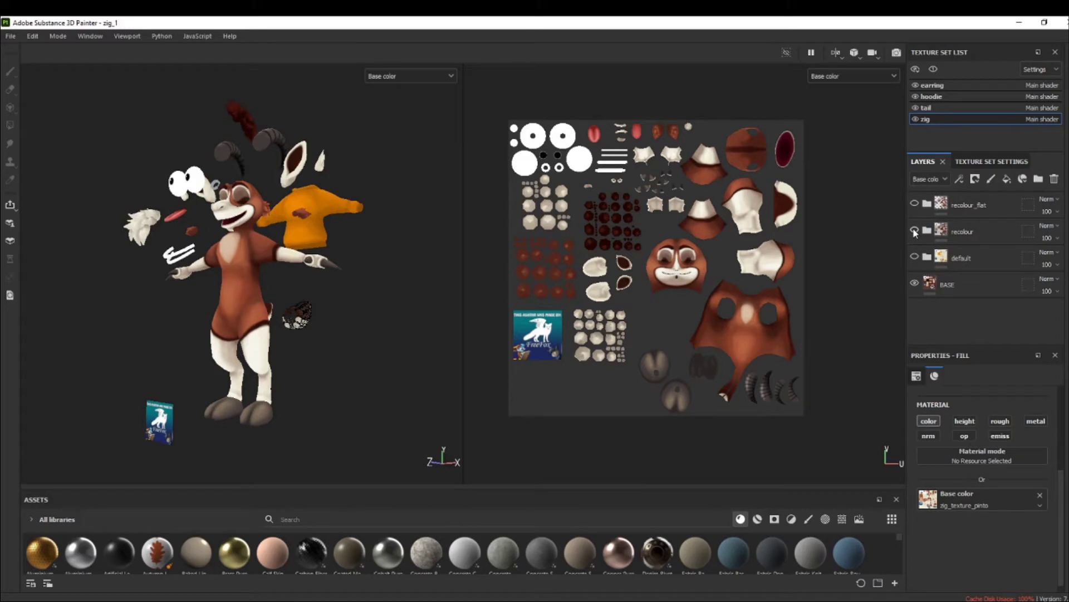
click(914, 231)
click(928, 232)
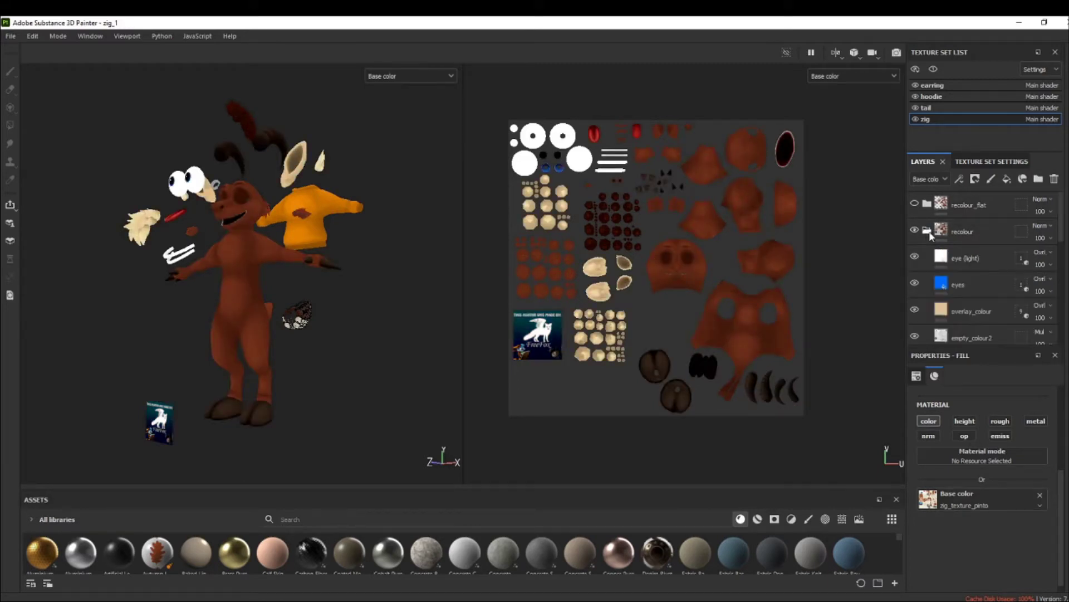
scroll(990, 333, down, 1)
click(1005, 330)
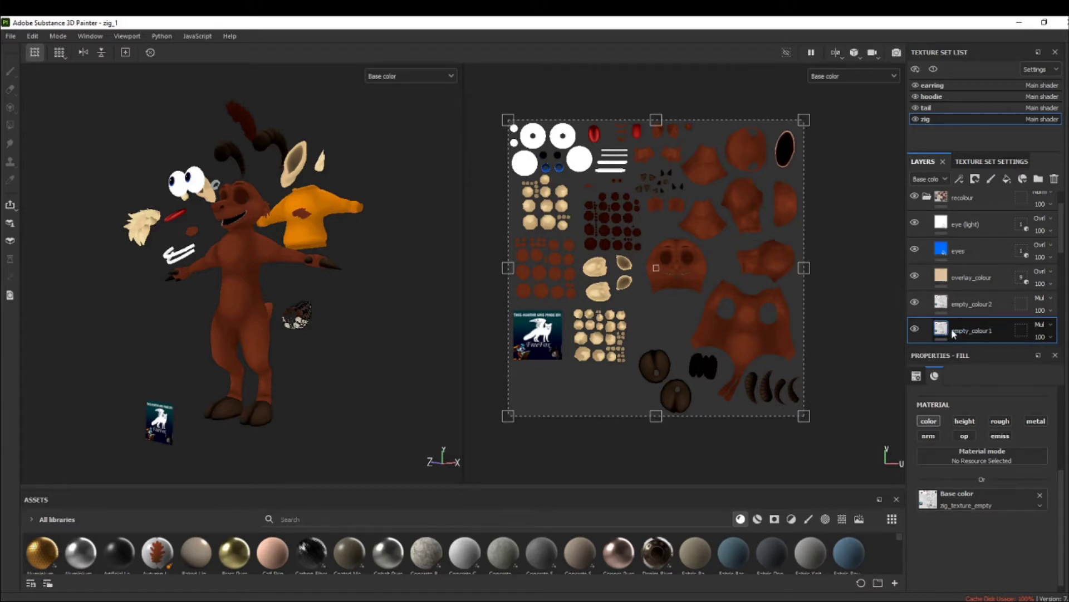
Inspect the empty_colour1 shading texture on the model with Normal blending and the layers above it hidden
scroll(961, 331, down, 2)
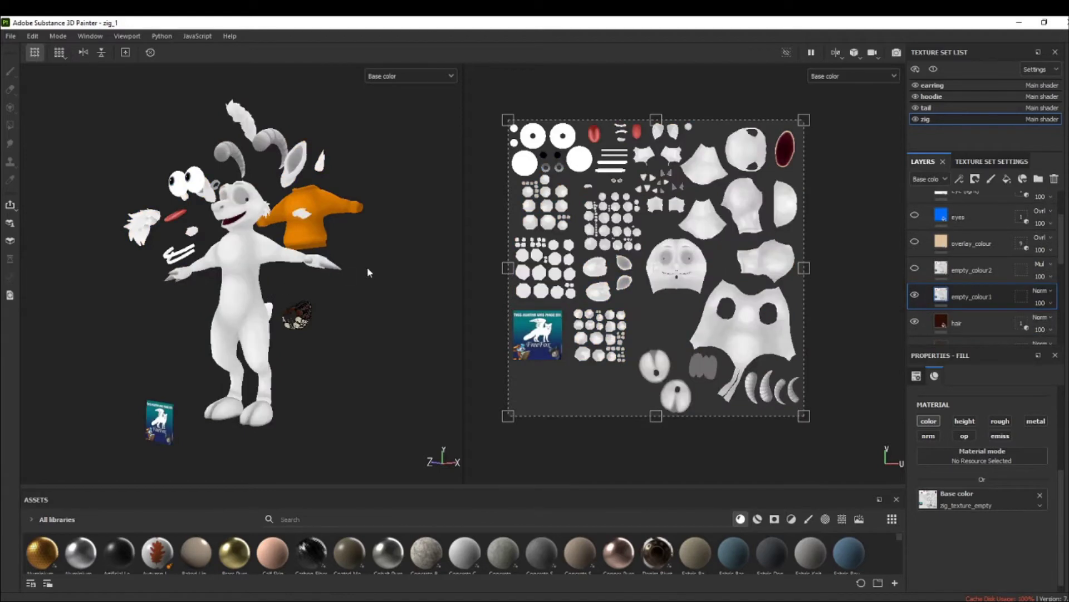
alt+drag(245, 326, 389, 358)
scroll(996, 300, down, 2)
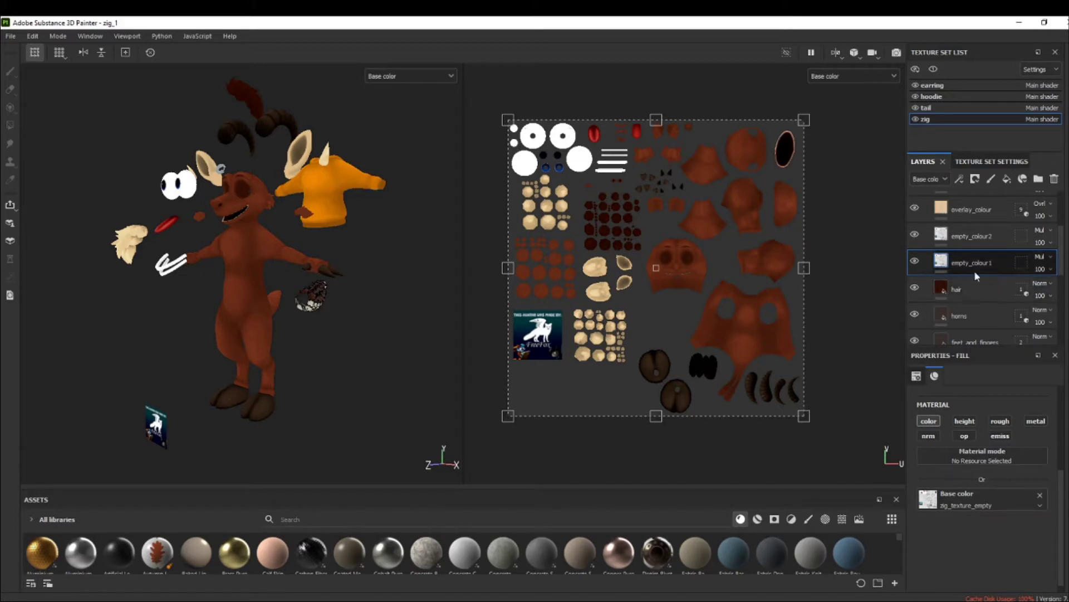
Hide the eye (light) layer in the recolour folder and select the body fill layer
scroll(991, 217, up, 1)
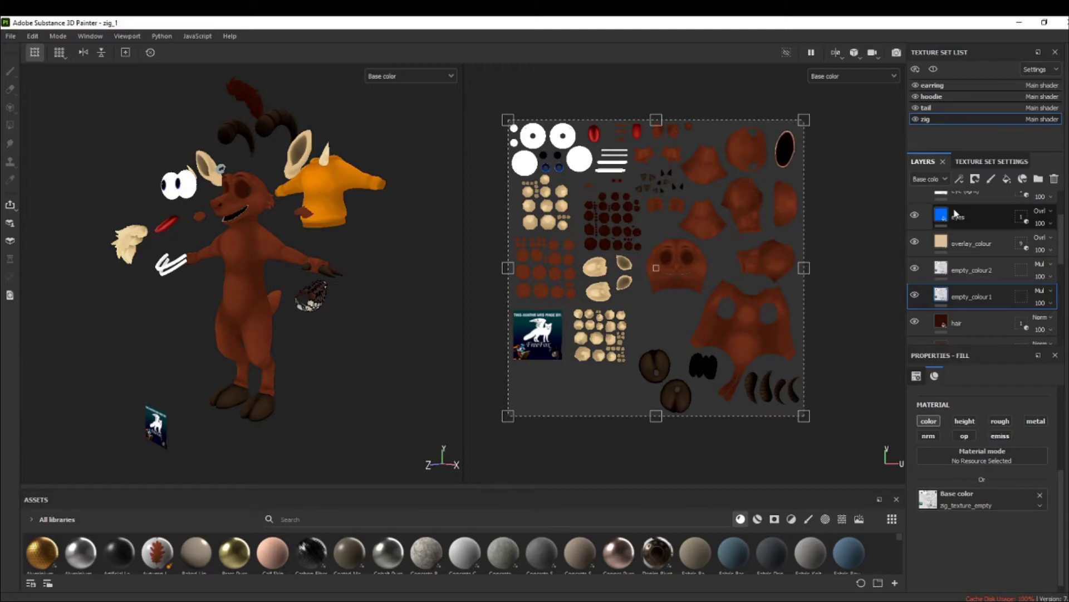
scroll(961, 223, up, 1)
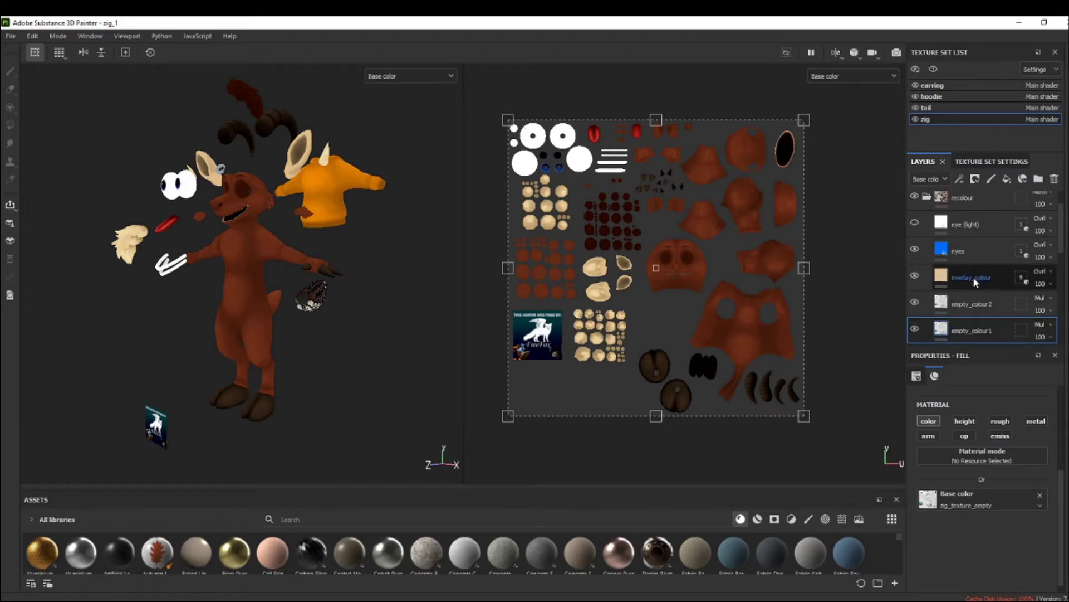
scroll(971, 278, down, 3)
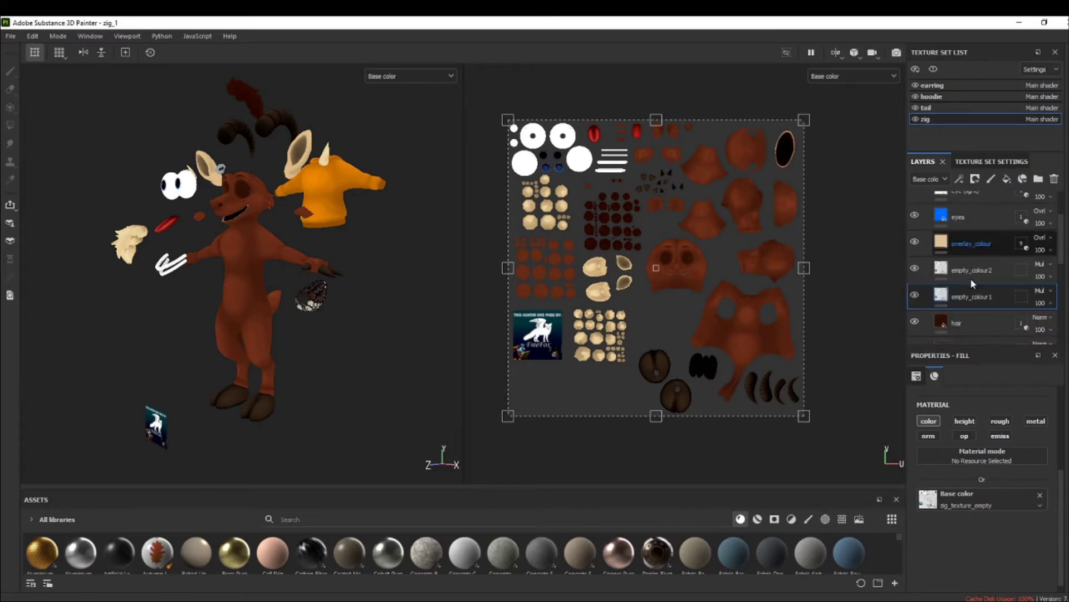
click(971, 279)
scroll(995, 269, down, 5)
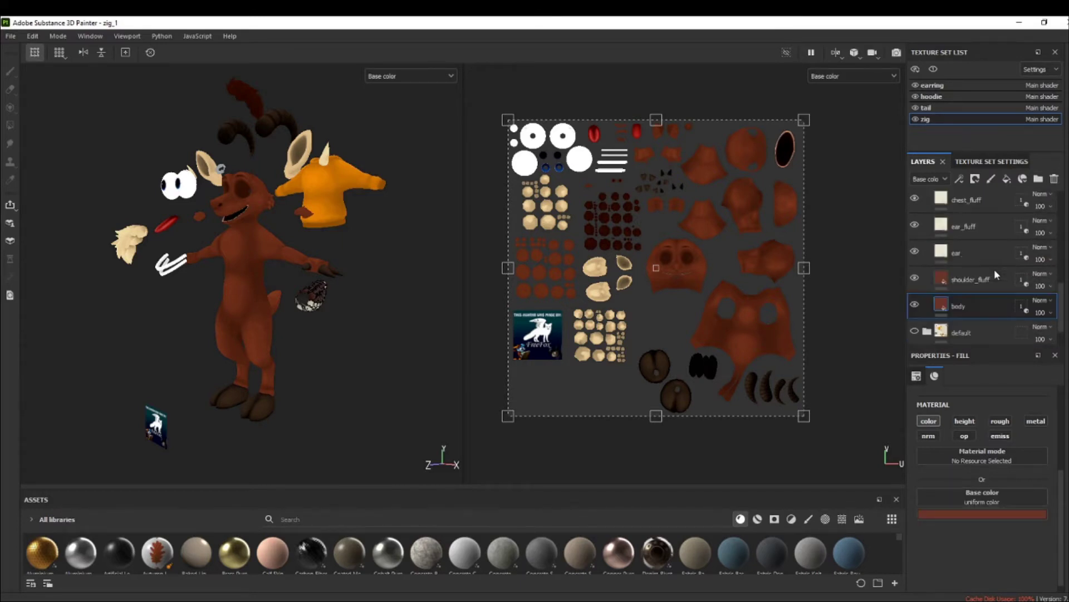
click(964, 280)
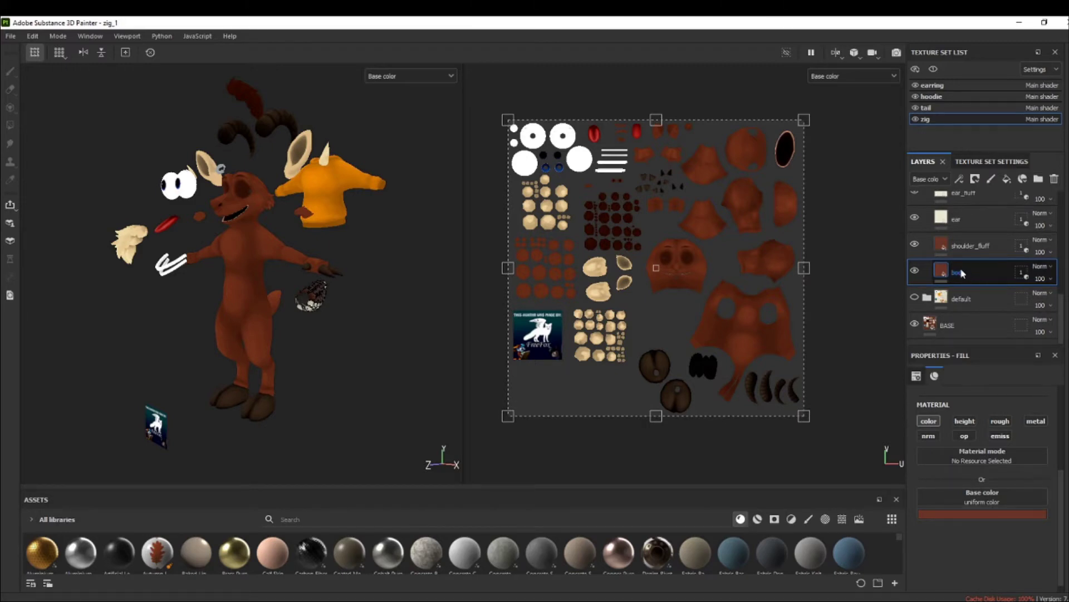
Extend the body layer's geometry mask to include every mesh part, from chest_fluff through tongue, and return to its fill
click(1022, 273)
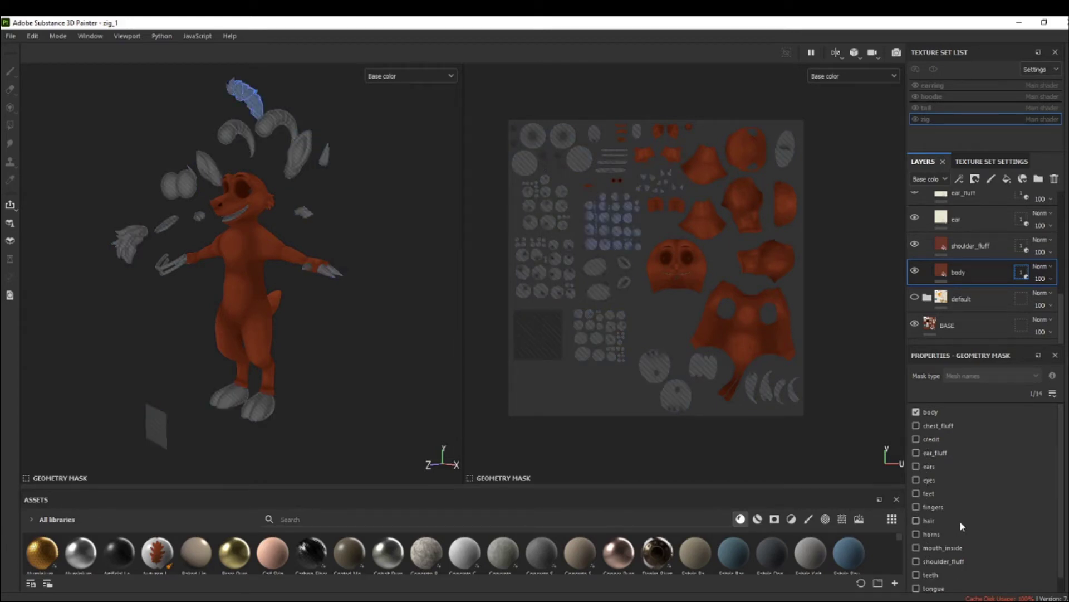
scroll(960, 525, down, 1)
scroll(949, 452, up, 1)
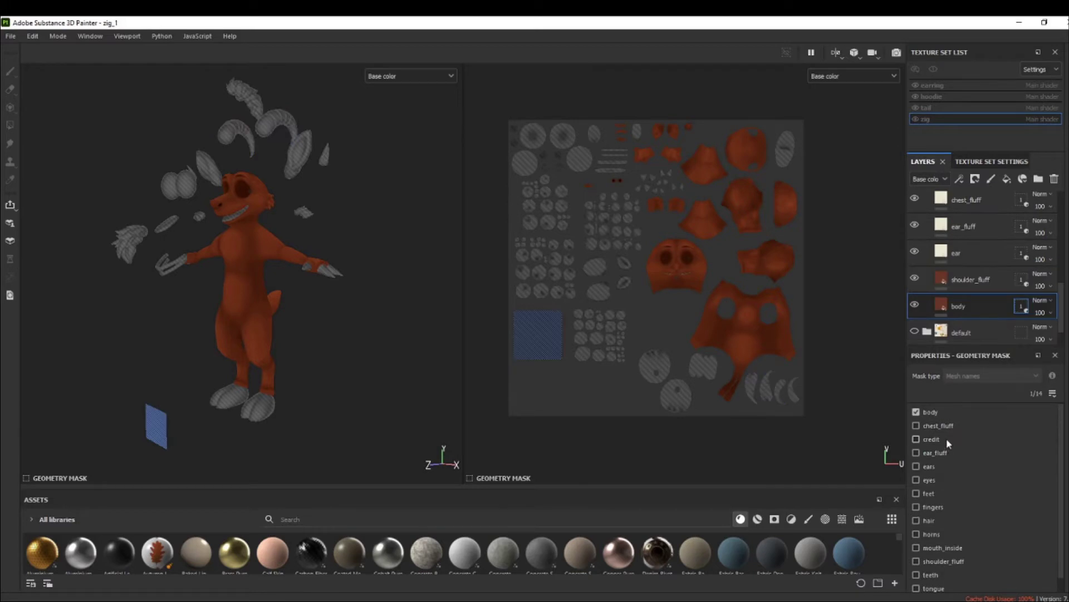
click(915, 426)
drag(917, 437, 916, 588)
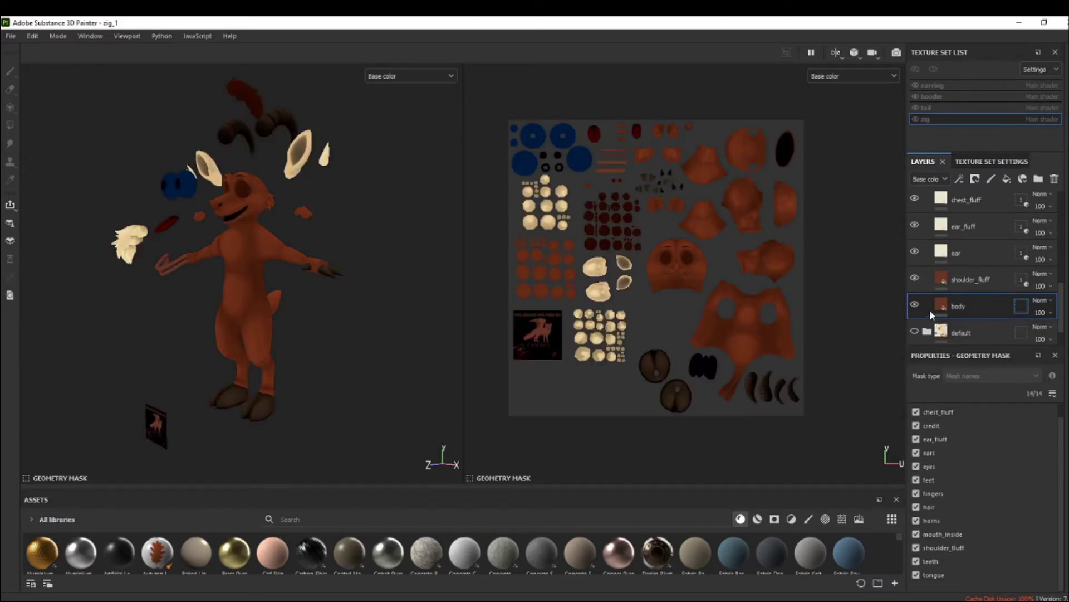
click(943, 304)
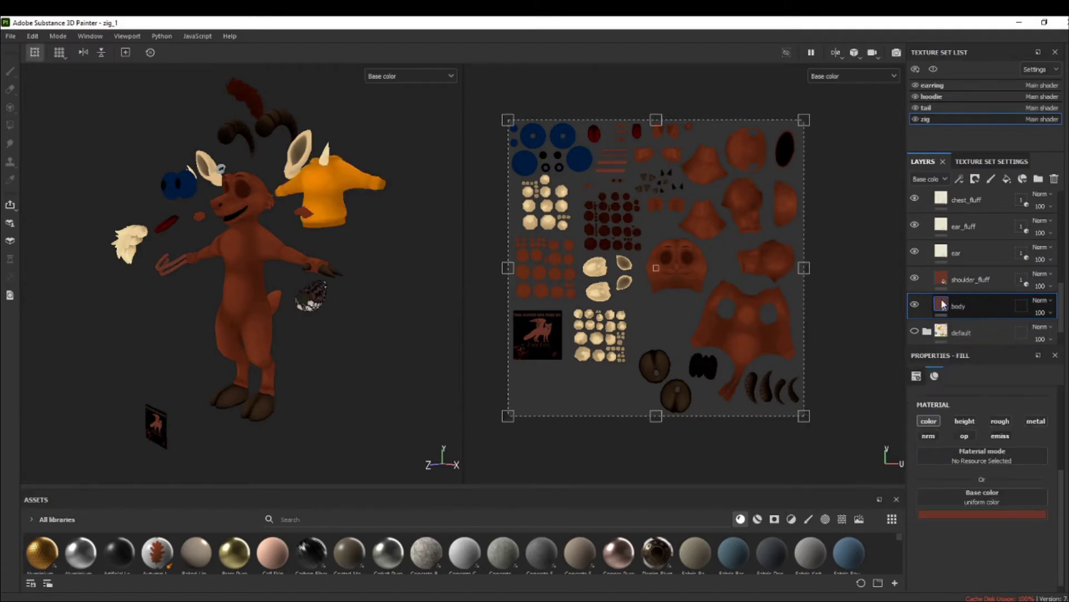
Hide the recolour folder's individual part layers, from shoulder_fluff up through hair, leaving the body fill layer on
scroll(964, 319, up, 1)
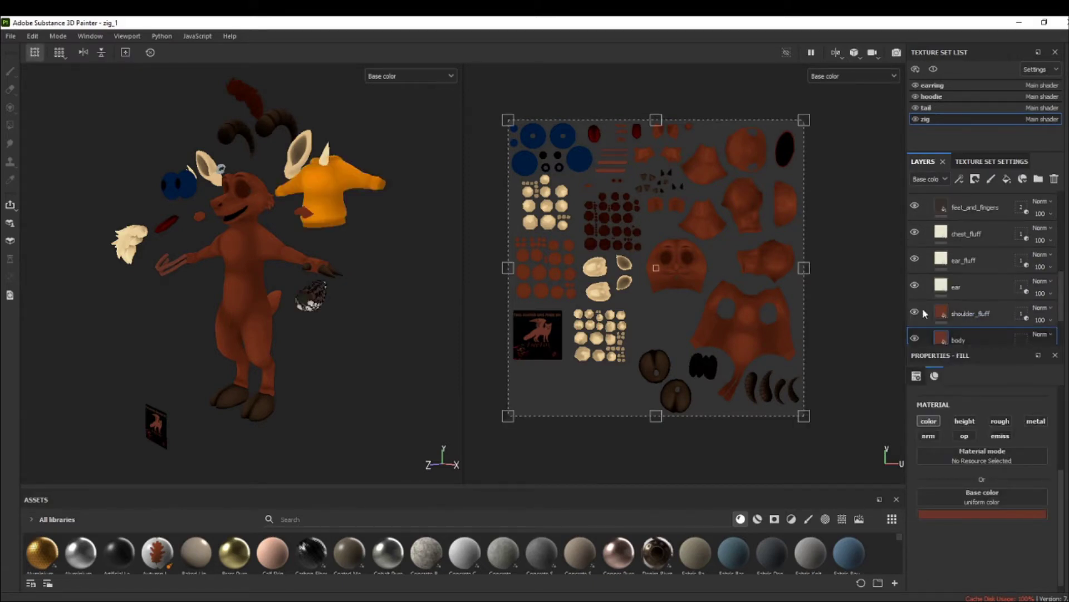
drag(914, 296, 915, 222)
scroll(921, 251, up, 2)
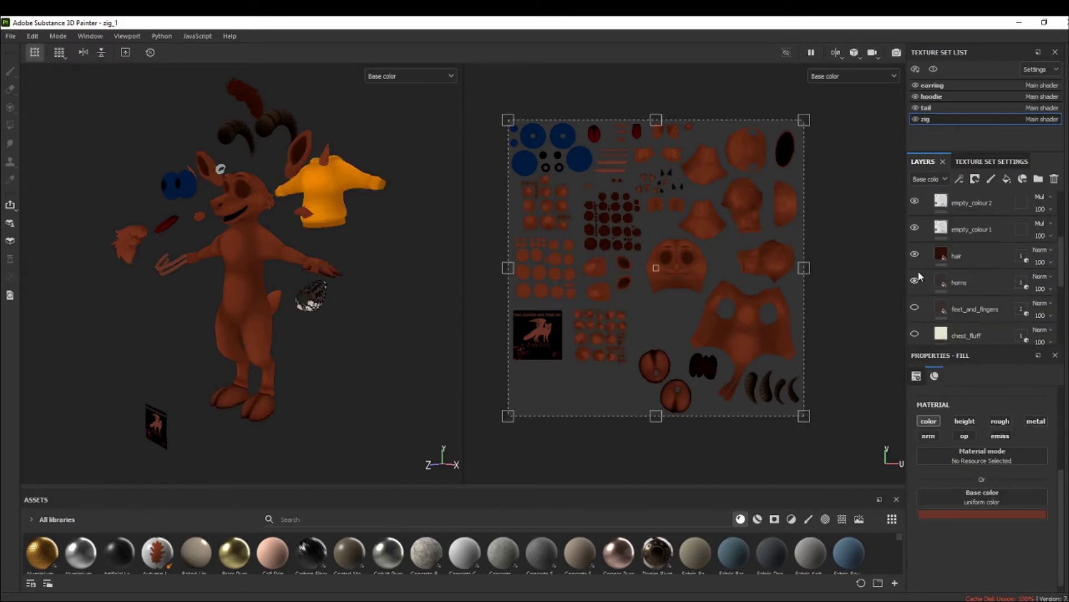
scroll(973, 291, down, 3)
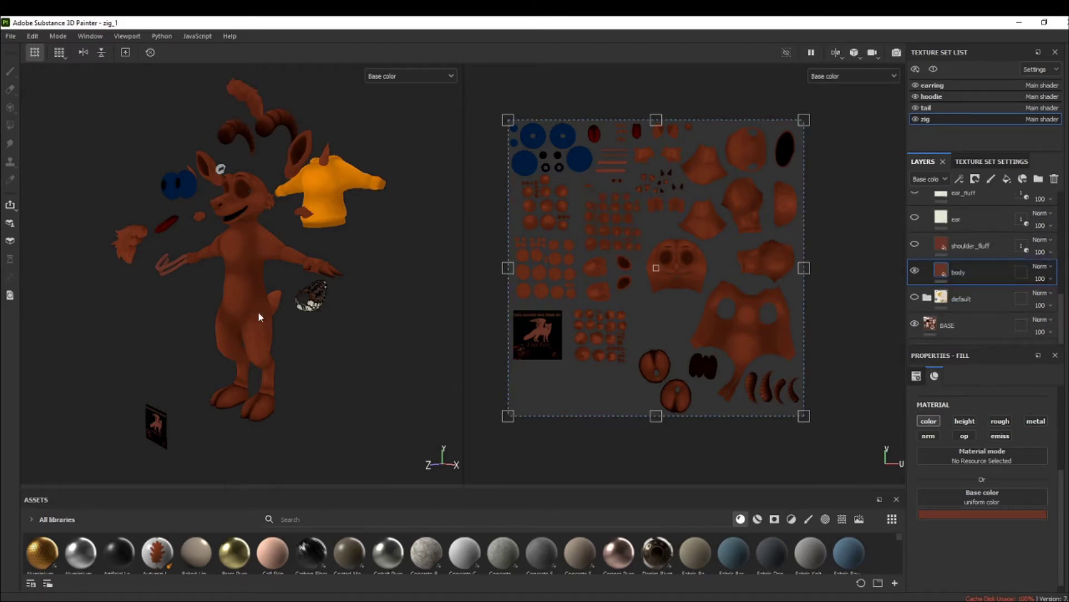
Change the body fill layer's base colour to the bright blue 00abff
mouse_move(238, 303)
alt+mouse_down()
mouse_move(390, 303)
mouse_move(239, 303)
alt+mouse_up()
click(982, 513)
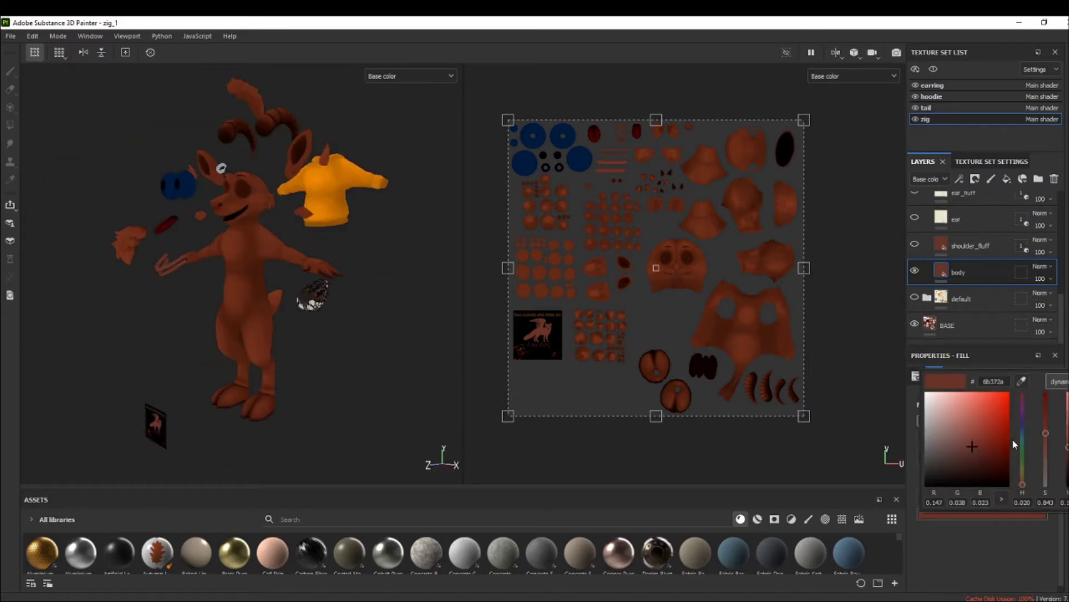
drag(982, 446, 1026, 358)
drag(1019, 435, 1024, 435)
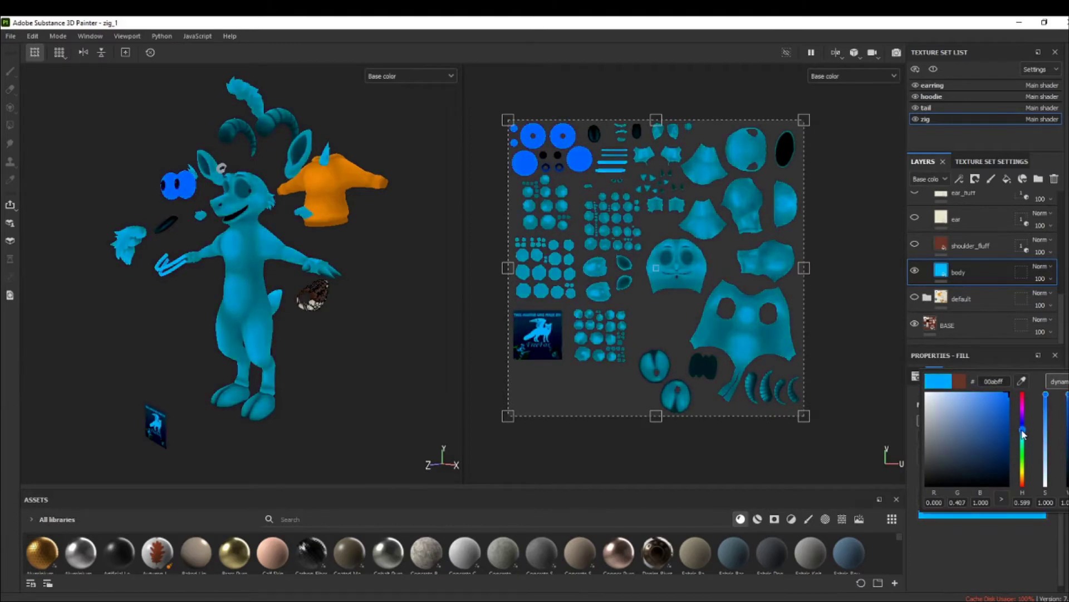
click(1016, 530)
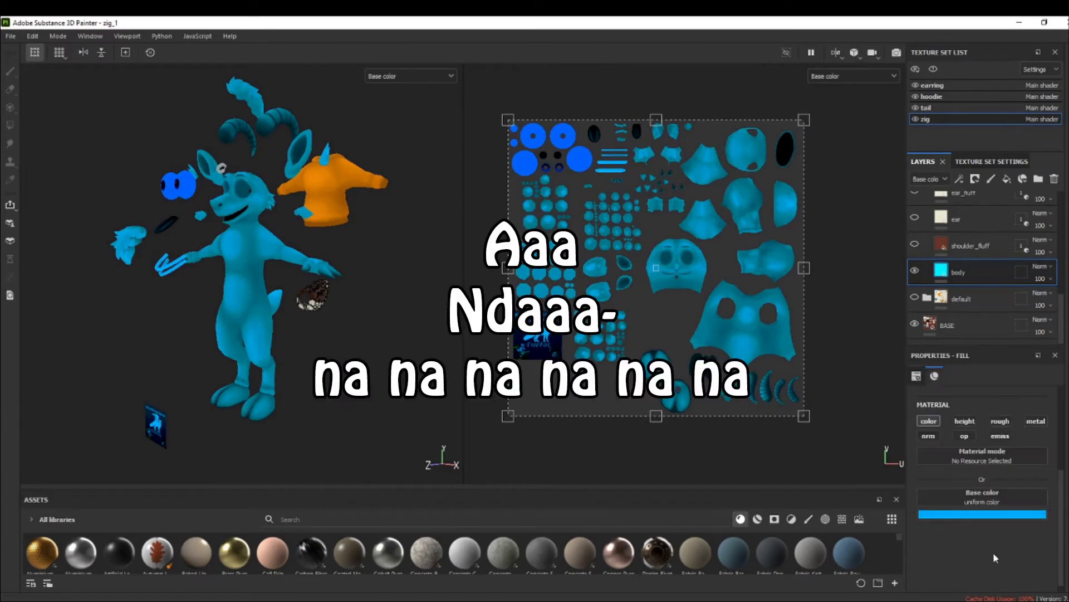
Limit the body layer's geometry mask to the body and ears meshes and return to its fill
click(1023, 274)
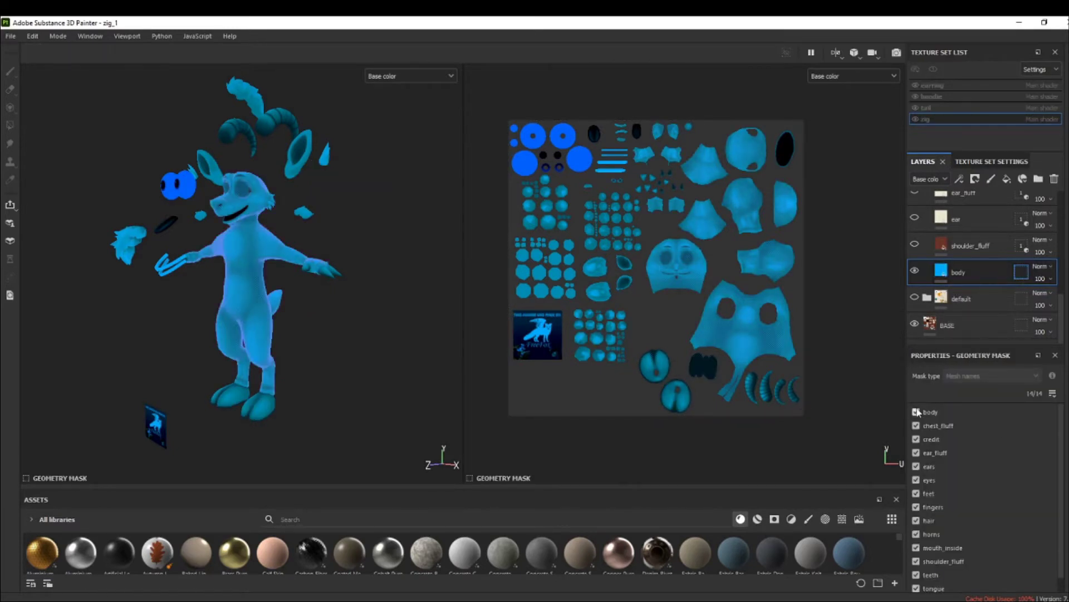
drag(917, 452, 917, 428)
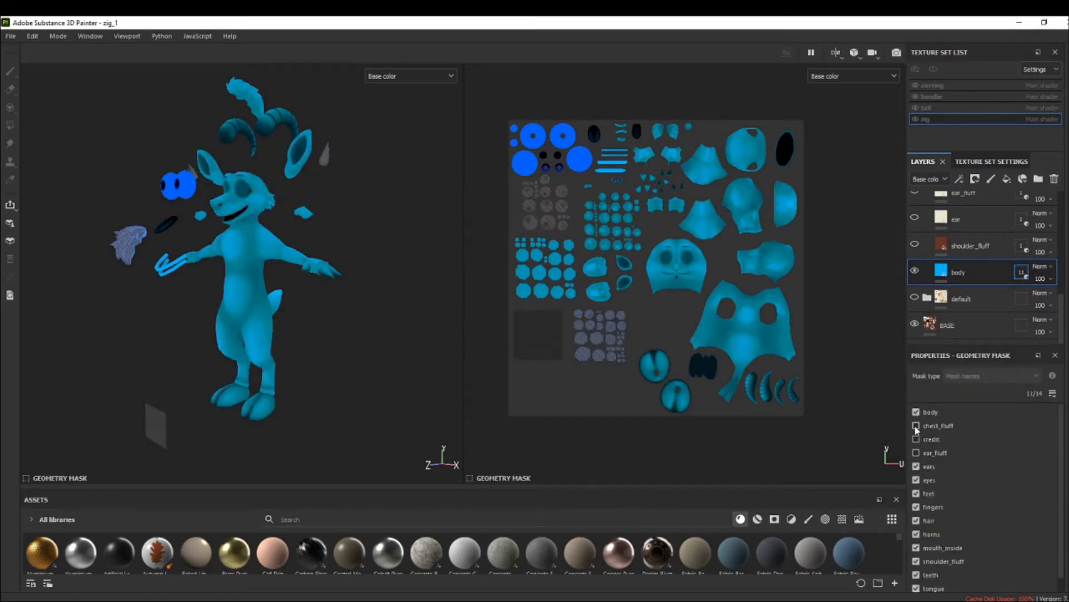
drag(916, 479, 917, 588)
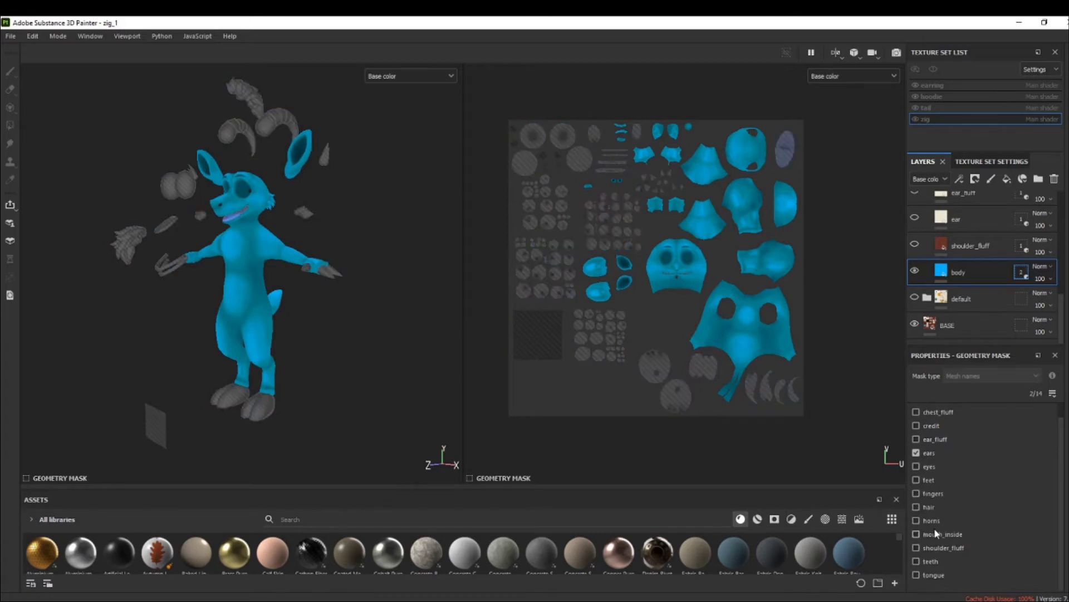
scroll(934, 526, up, 1)
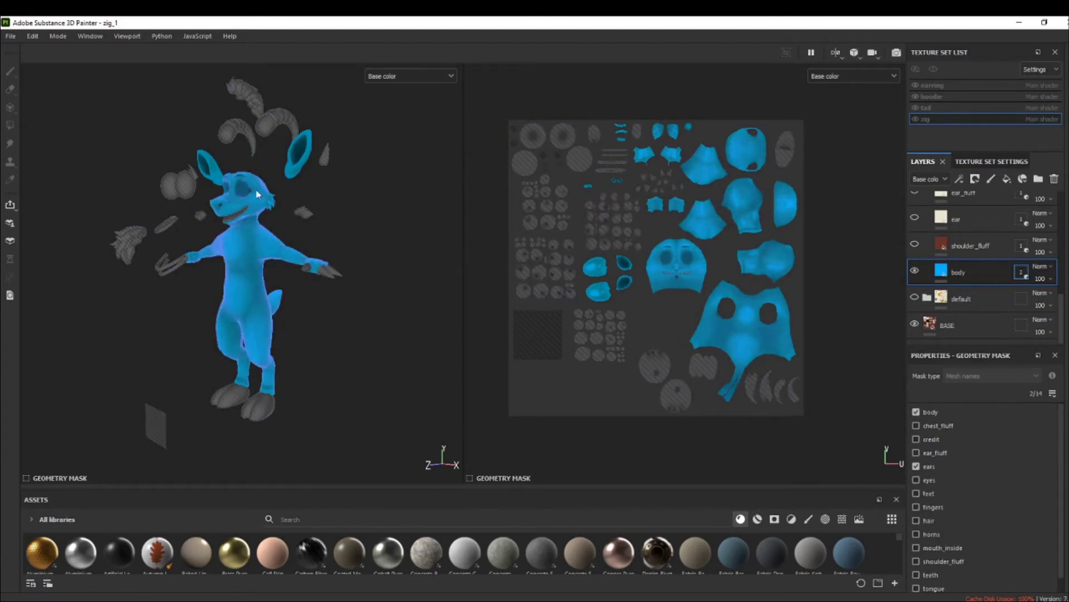
click(944, 272)
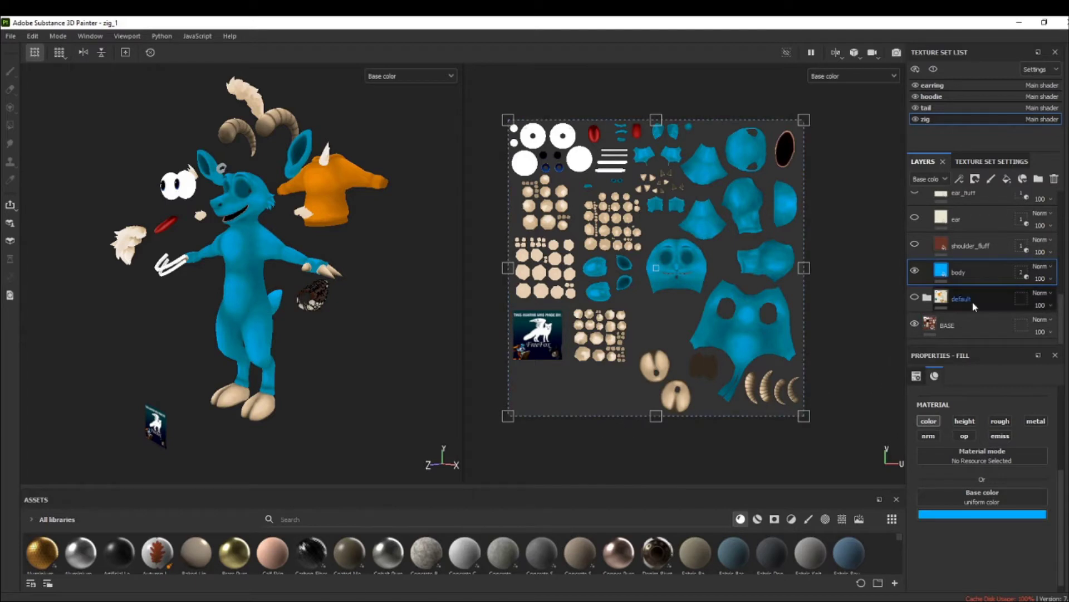
Remove the ears mesh from the body layer's geometry mask and return to its fill
click(1021, 272)
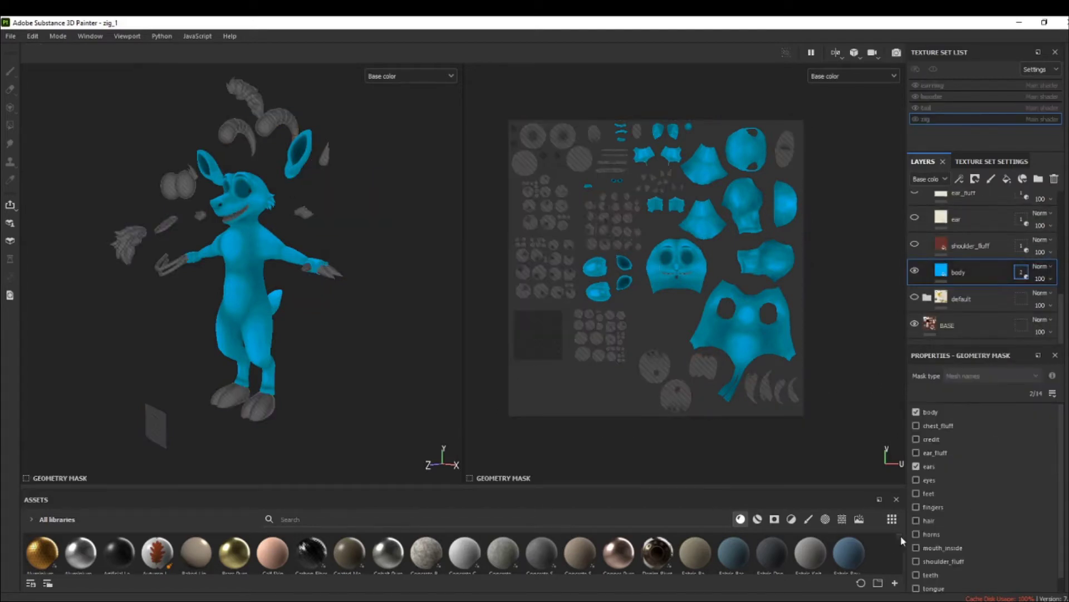
click(916, 466)
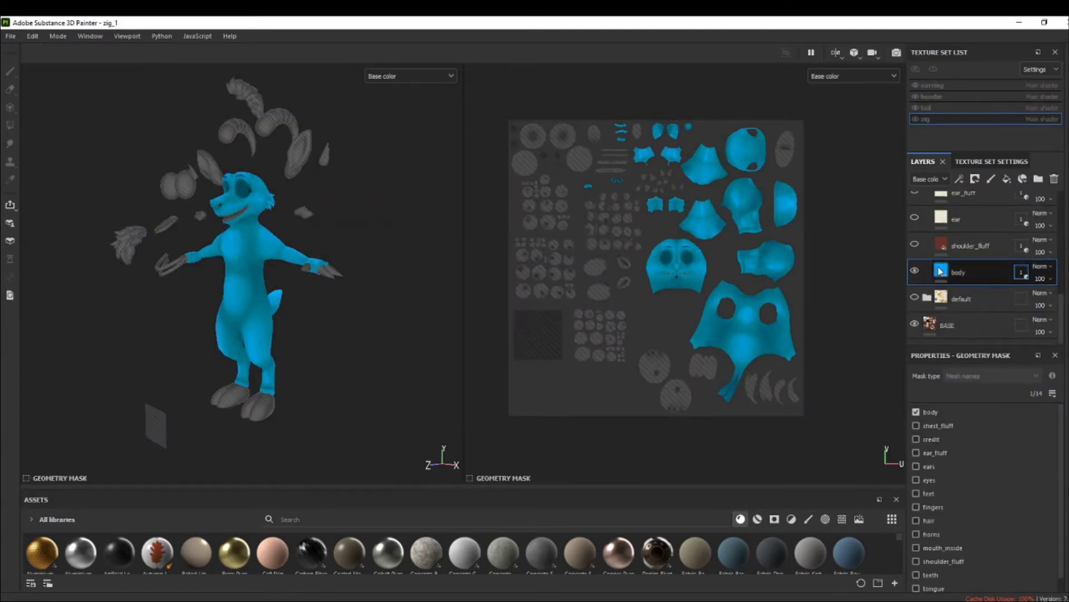
click(941, 271)
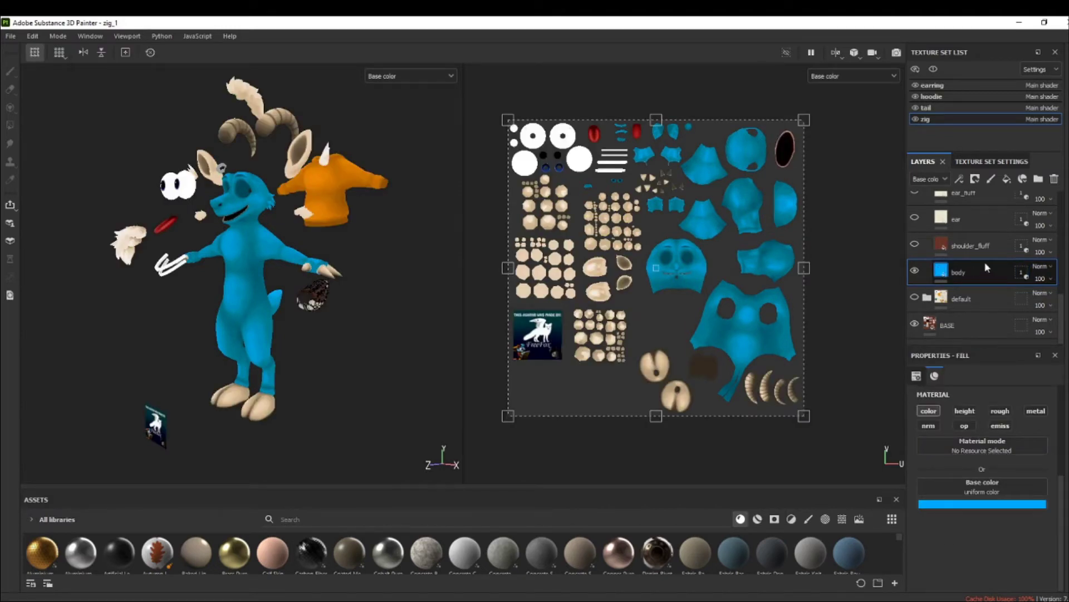
Restore the recolour folder's part layers to visible and the body layer to its original brown fill
scroll(986, 267, up, 1)
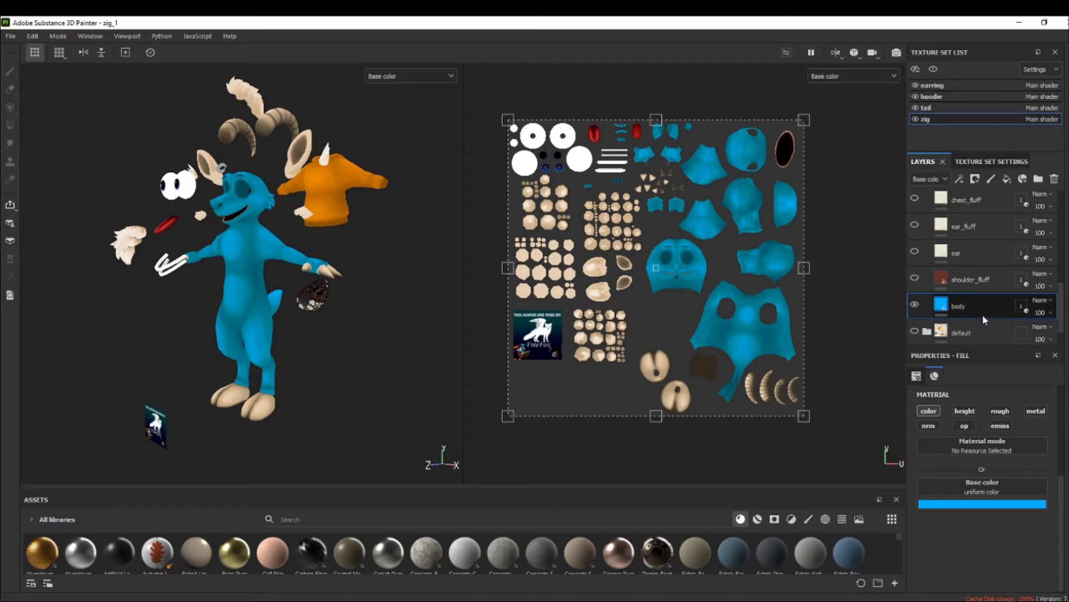
scroll(982, 314, up, 4)
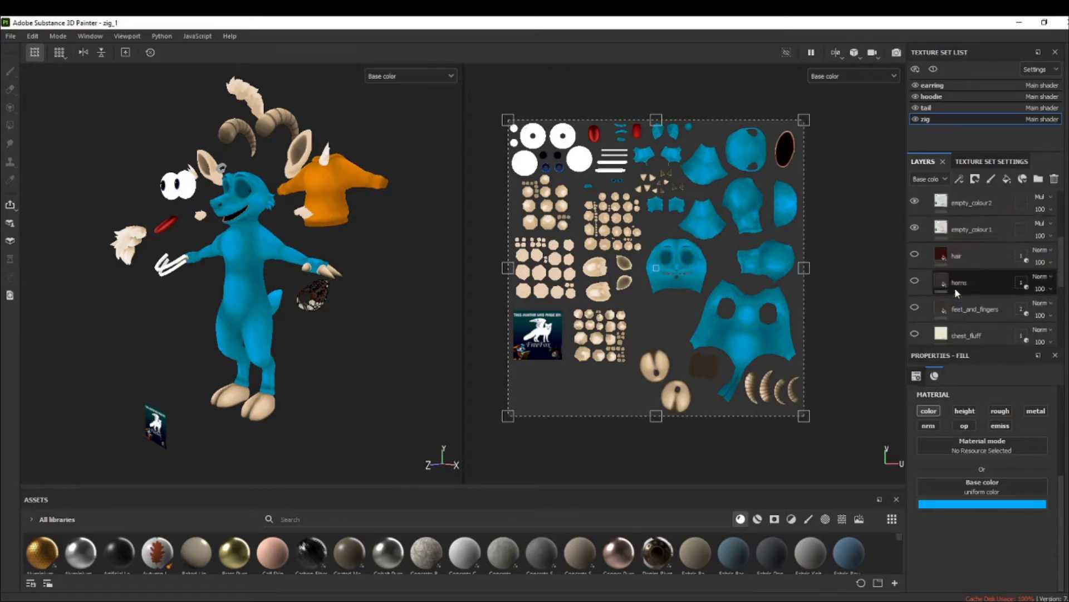
scroll(964, 310, down, 3)
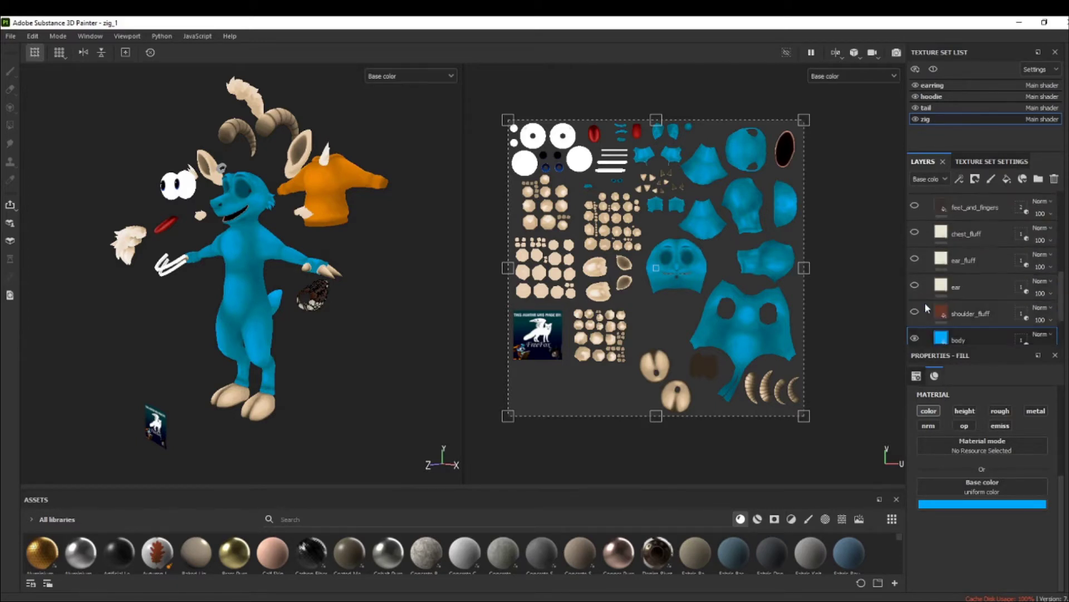
key(Delete)
scroll(1063, 314, down, 2)
scroll(1064, 301, up, 1)
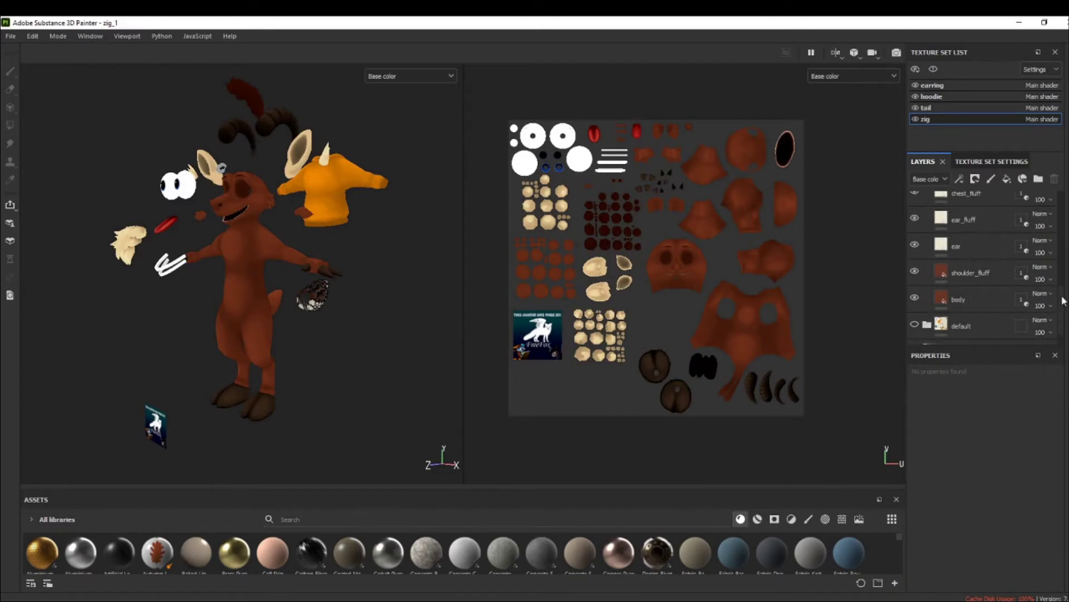
scroll(1064, 301, up, 5)
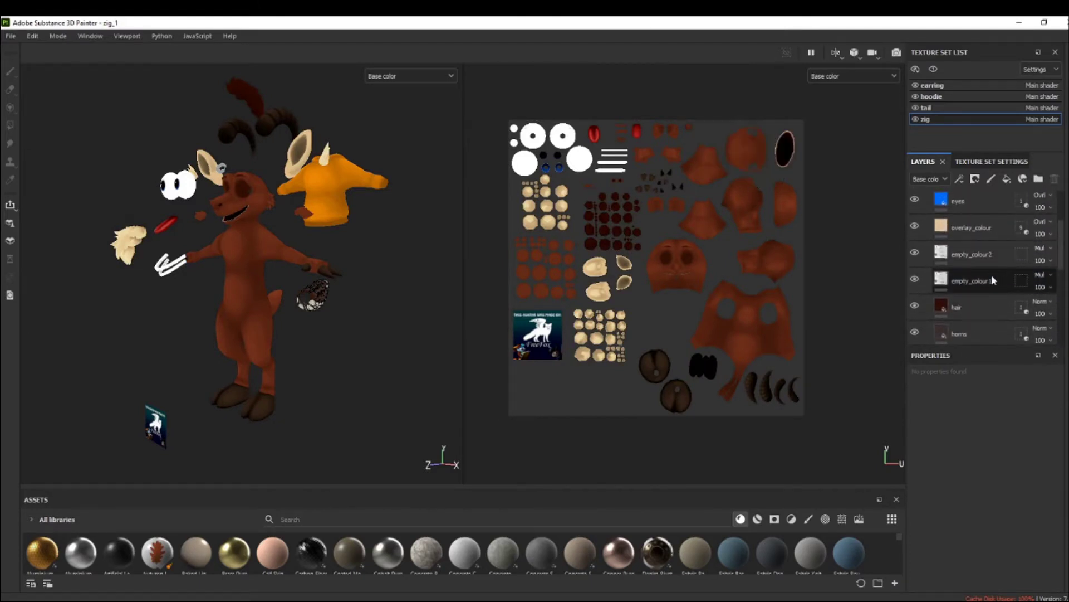
Check what the empty_colour1 and empty_colour2 shading layers do, comparing the model with empty_colour2 hidden and shown
click(1005, 280)
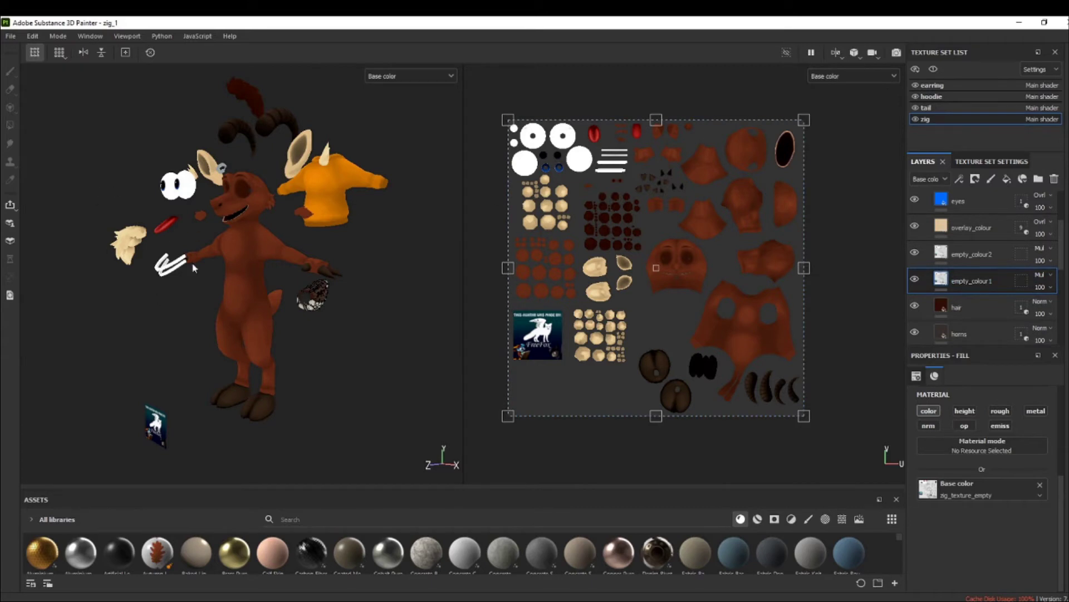
click(992, 253)
click(914, 253)
click(914, 253)
click(915, 254)
click(914, 254)
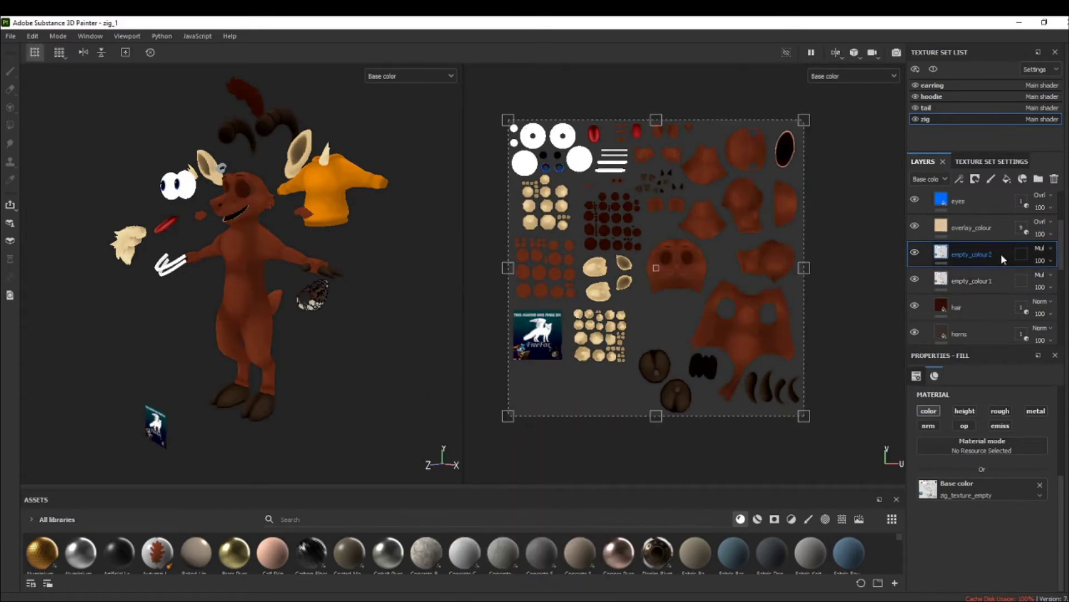
Try a light pink base colour on the overlay_colour layer
click(1002, 222)
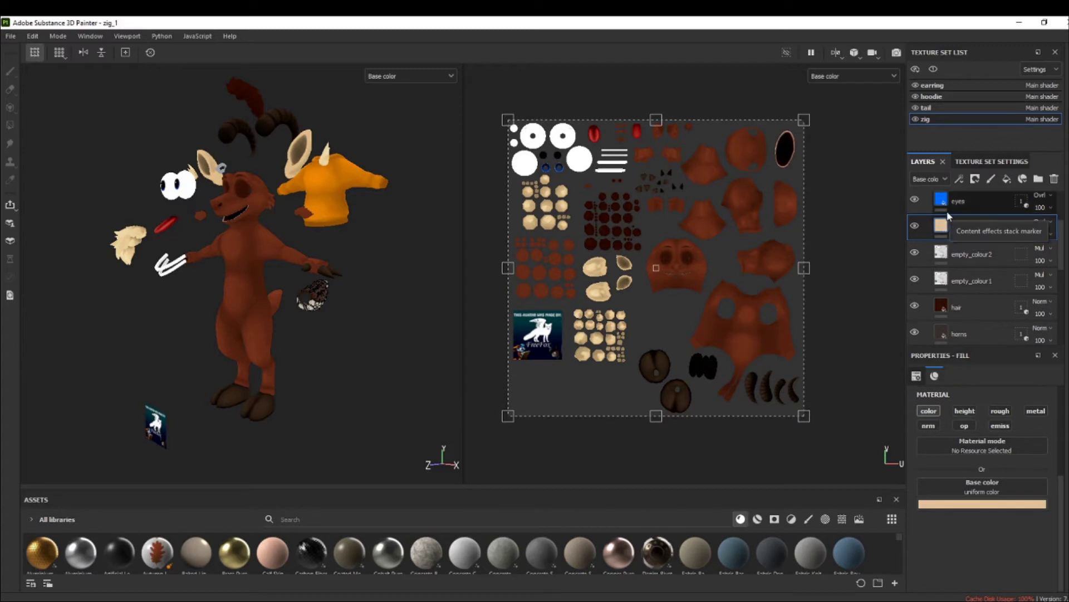
mouse_move(943, 224)
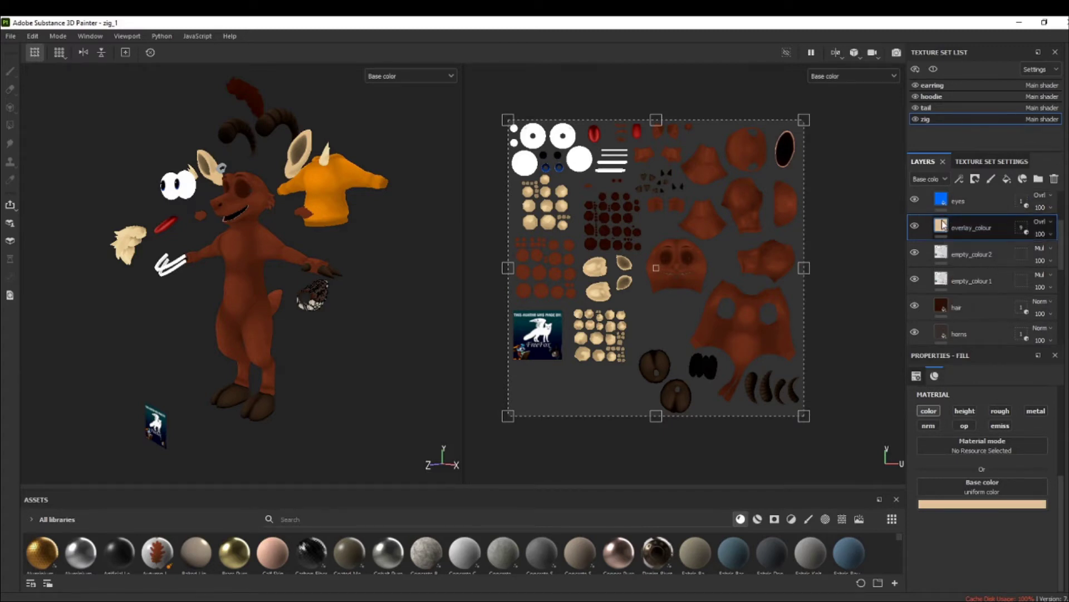
click(994, 506)
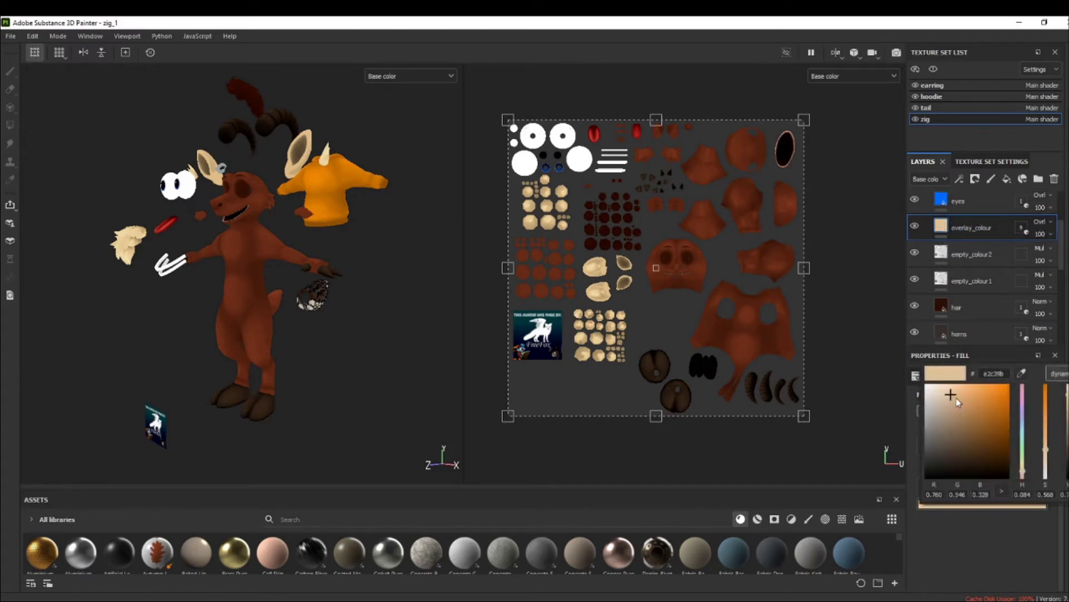
drag(956, 396, 1053, 376)
mouse_move(974, 407)
mouse_down()
mouse_move(880, 361)
mouse_move(906, 463)
mouse_move(895, 414)
mouse_move(954, 411)
mouse_up()
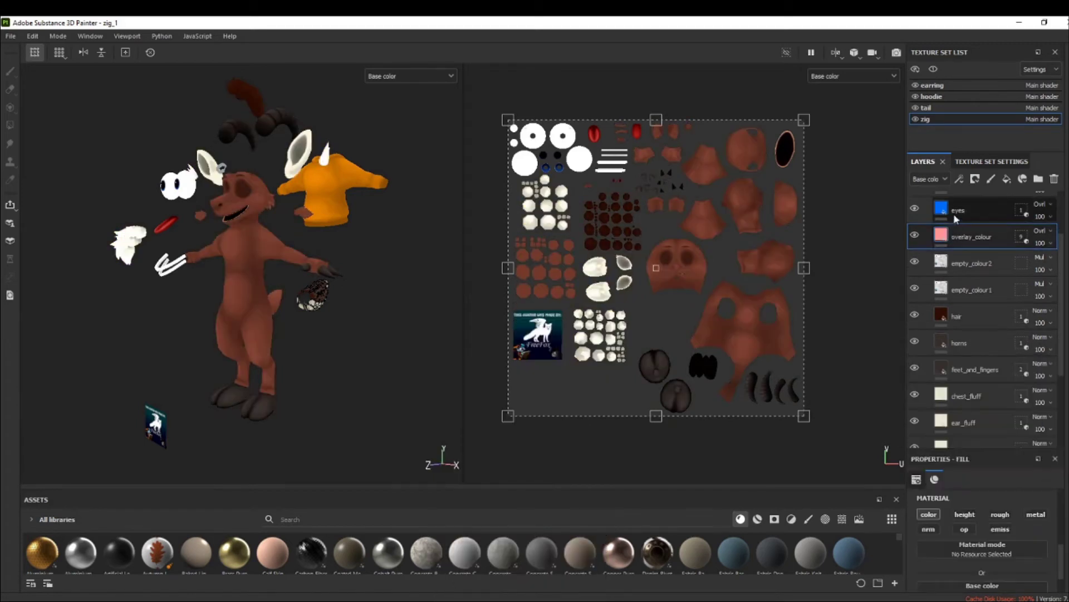
Try brown as the overlay_colour layer's base colour, sampling 6b372a from the layer thumbnails
drag(997, 149, 997, 113)
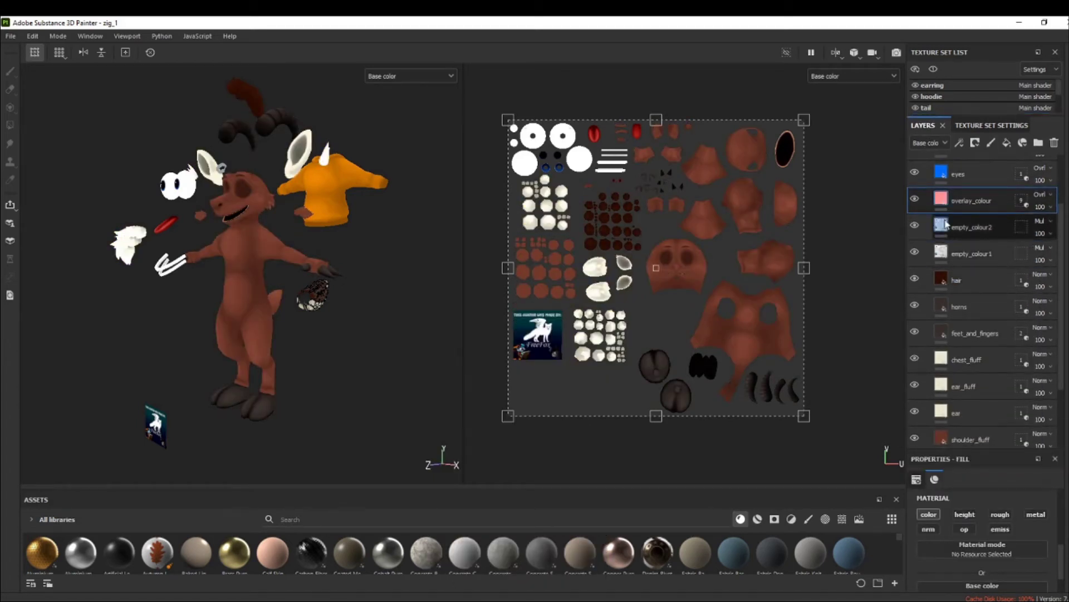
scroll(995, 557, down, 1)
click(995, 577)
click(1023, 450)
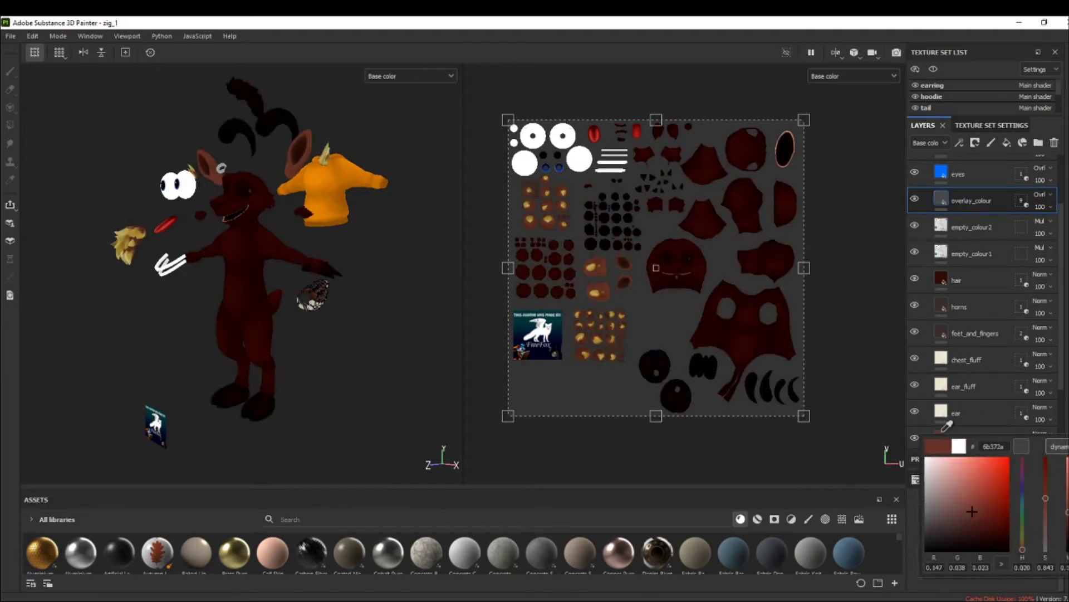
click(940, 433)
Undo the overlay_colour tests to bring back its original light tan colour
key(ctrl+z)
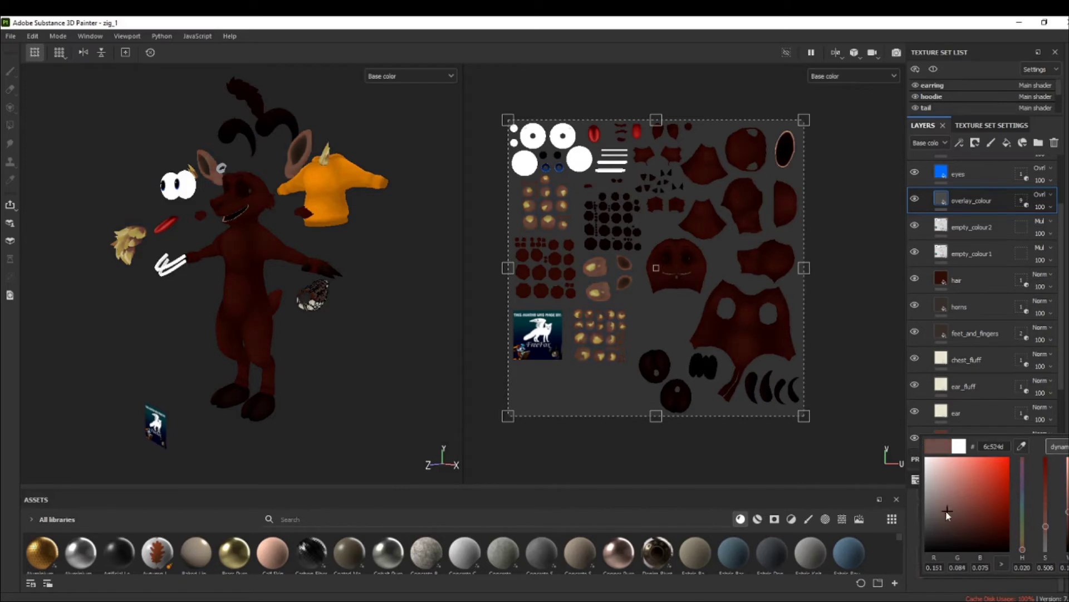
key(ctrl+y)
key(ctrl+z)
key(ctrl+z)
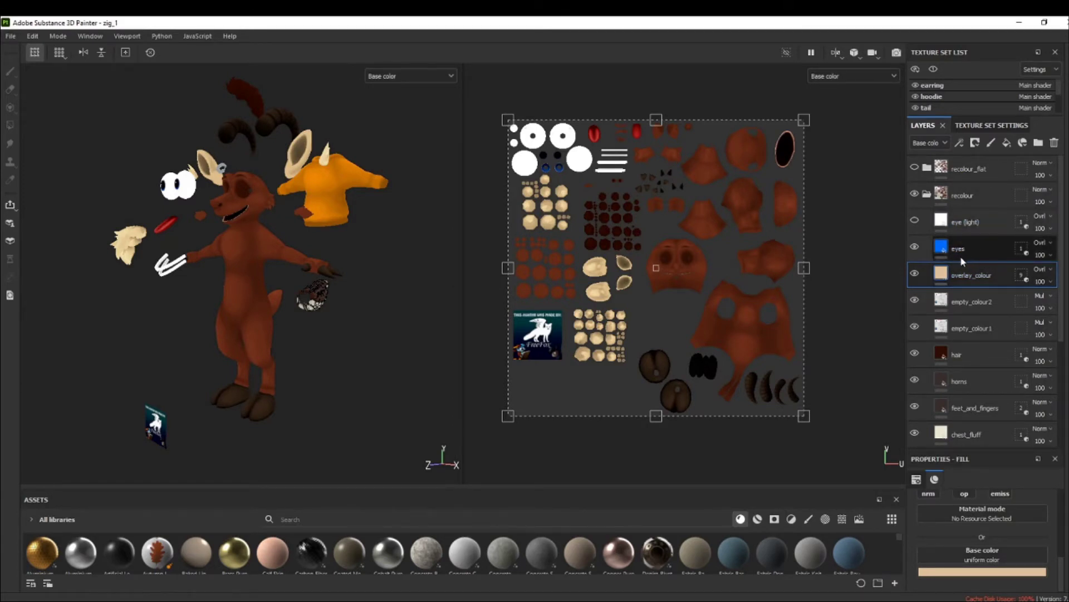
Change the eyes layer's base colour to bright green 2bff00 and view the eyes up close
click(941, 249)
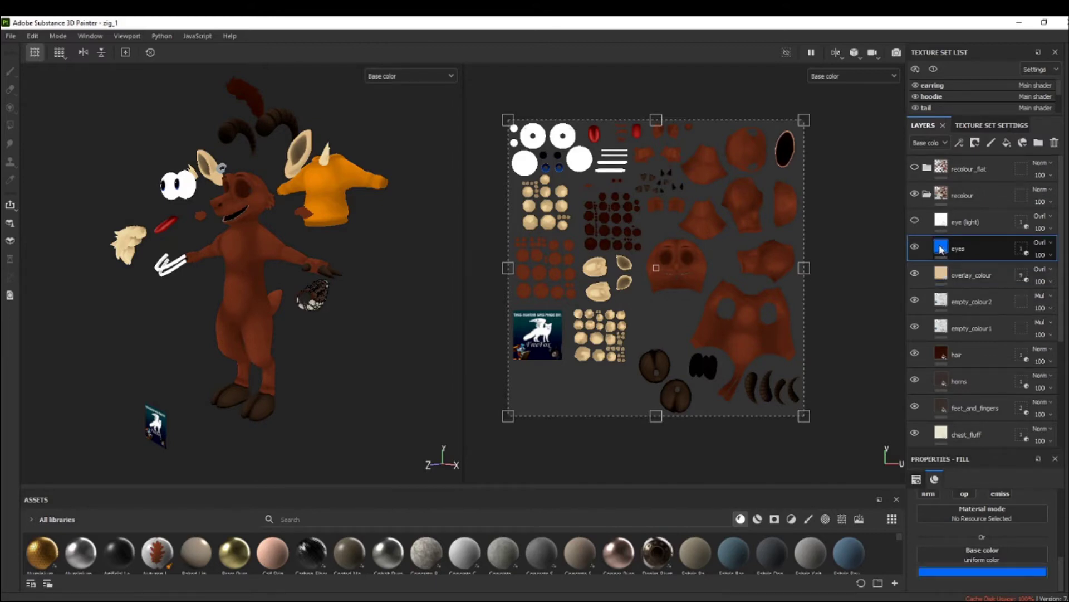
scroll(138, 176, up, 2)
scroll(139, 176, up, 4)
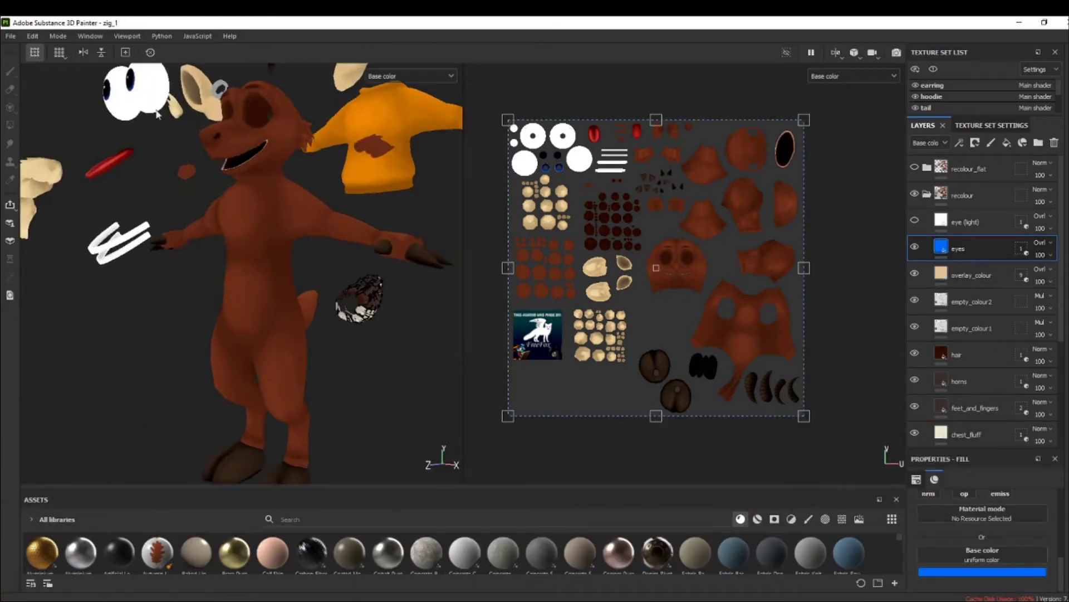
click(982, 572)
drag(1023, 479, 1023, 512)
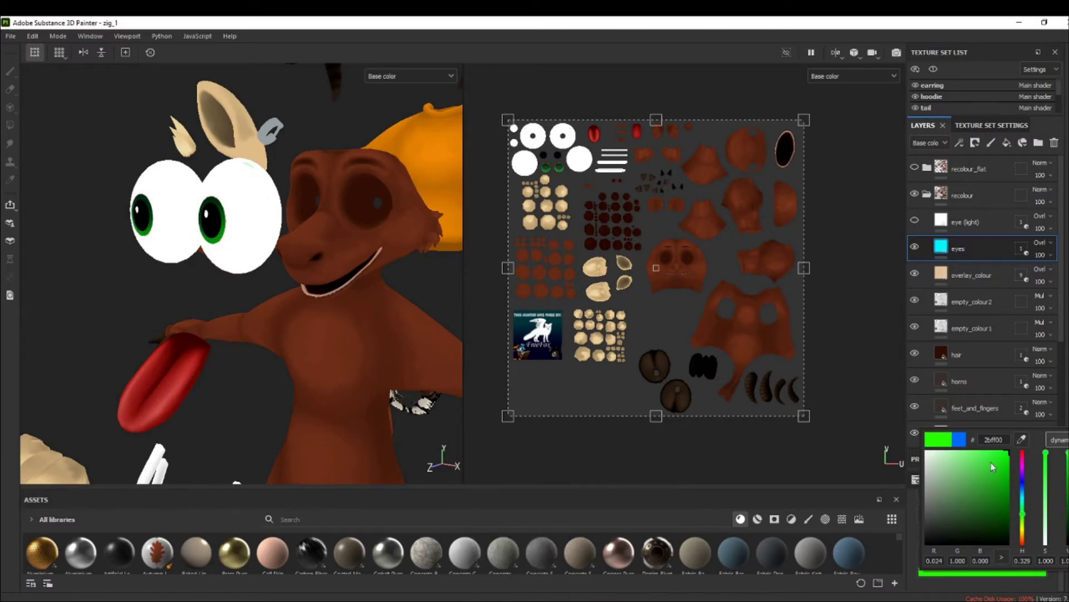
Show the eye (light) layer above the eyes layer and open its base colour
click(908, 223)
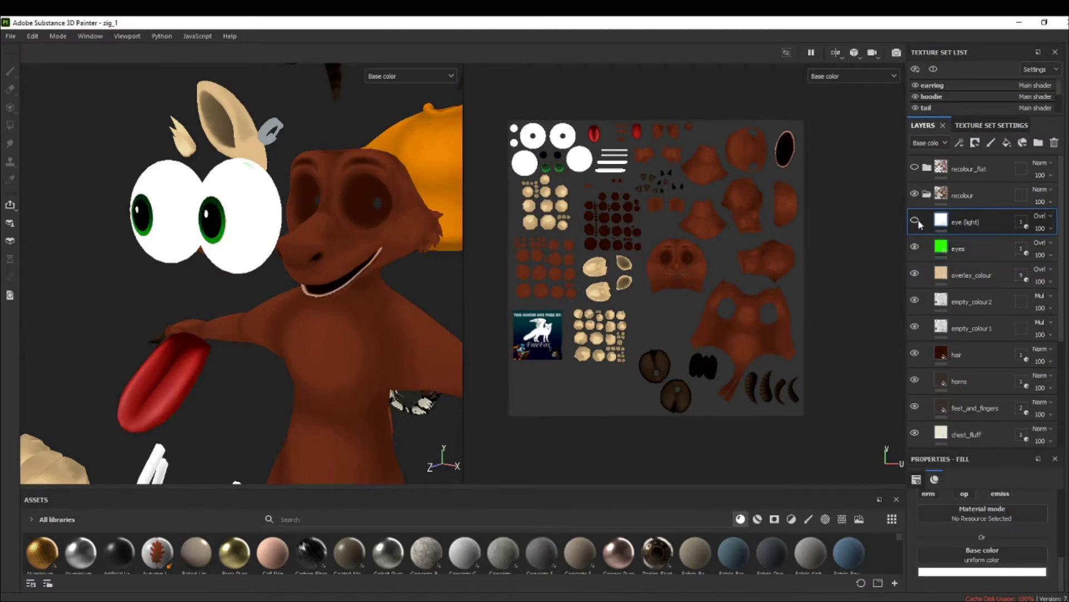
click(916, 220)
click(970, 572)
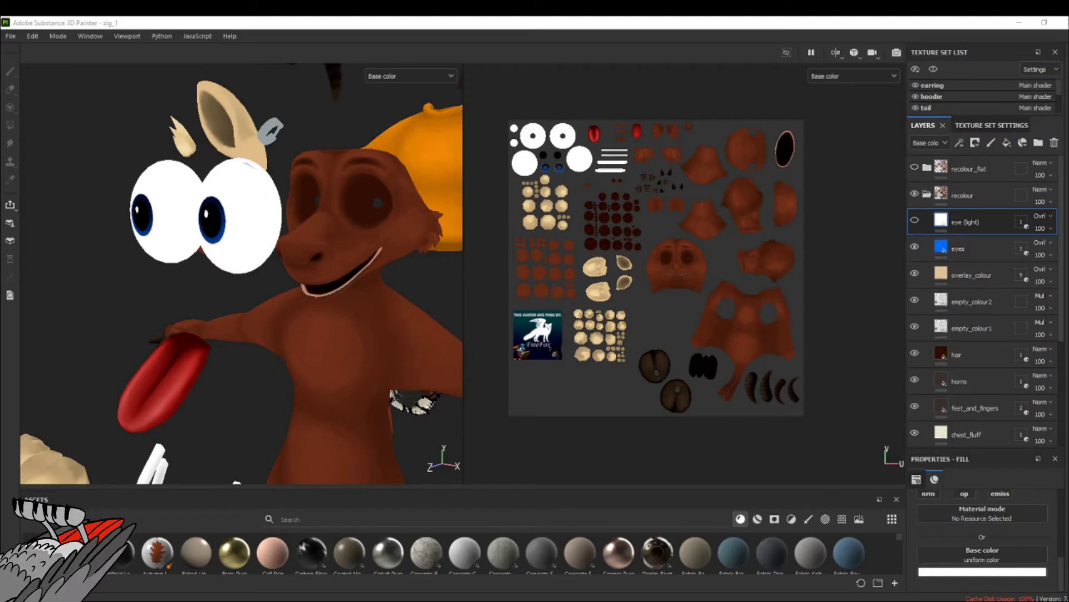
Add a new paint layer directly above the hair layer in the recolour folder
scroll(987, 283, down, 2)
click(987, 282)
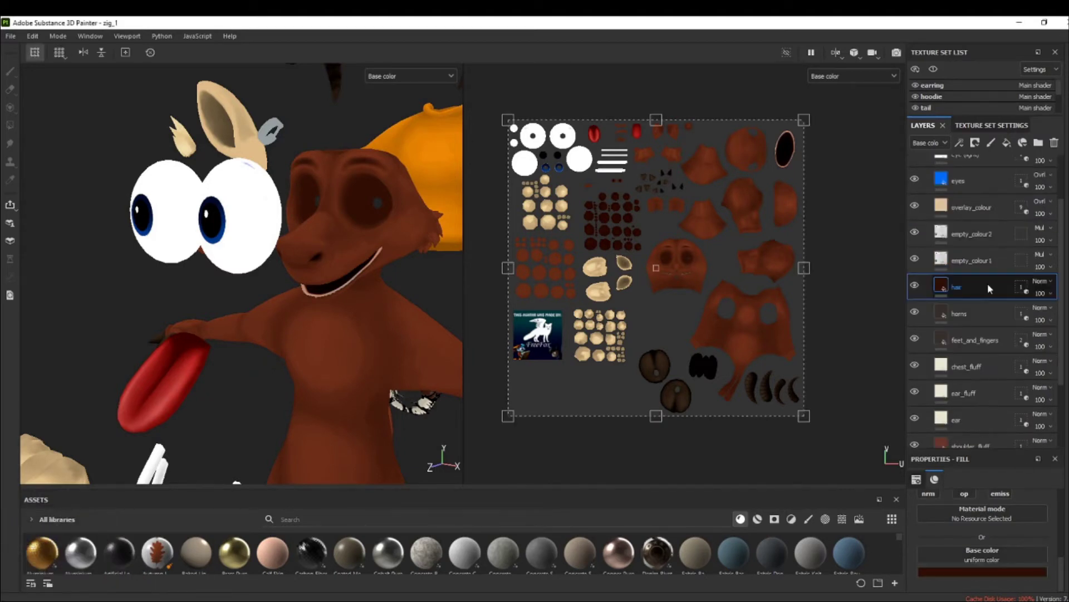
click(992, 143)
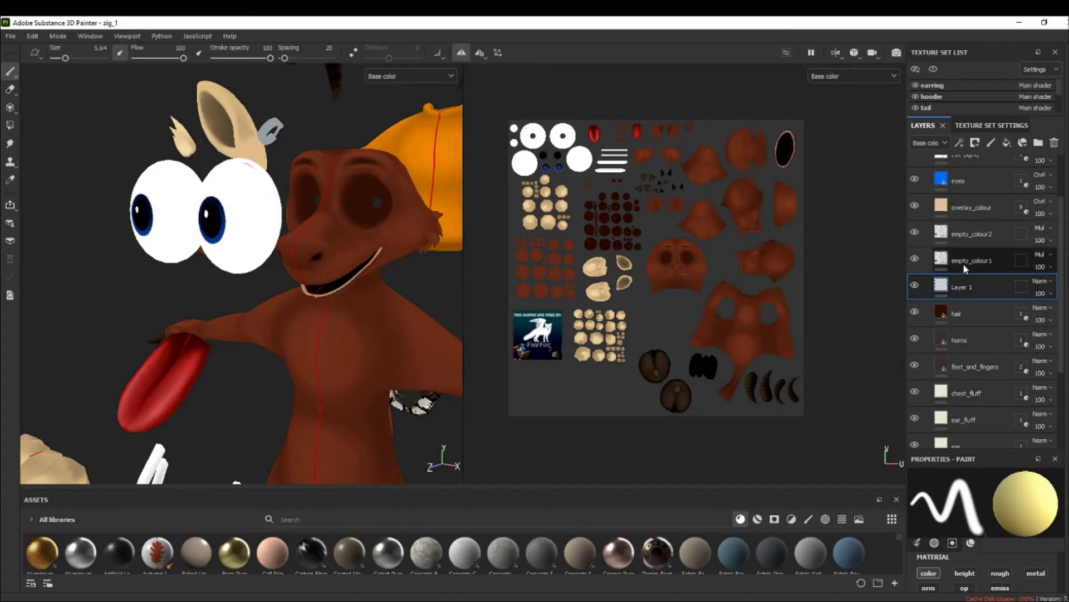
Set up the brush for Layer 1 with a pale yellow base colour and a size of 7.16
double_click(994, 262)
click(974, 450)
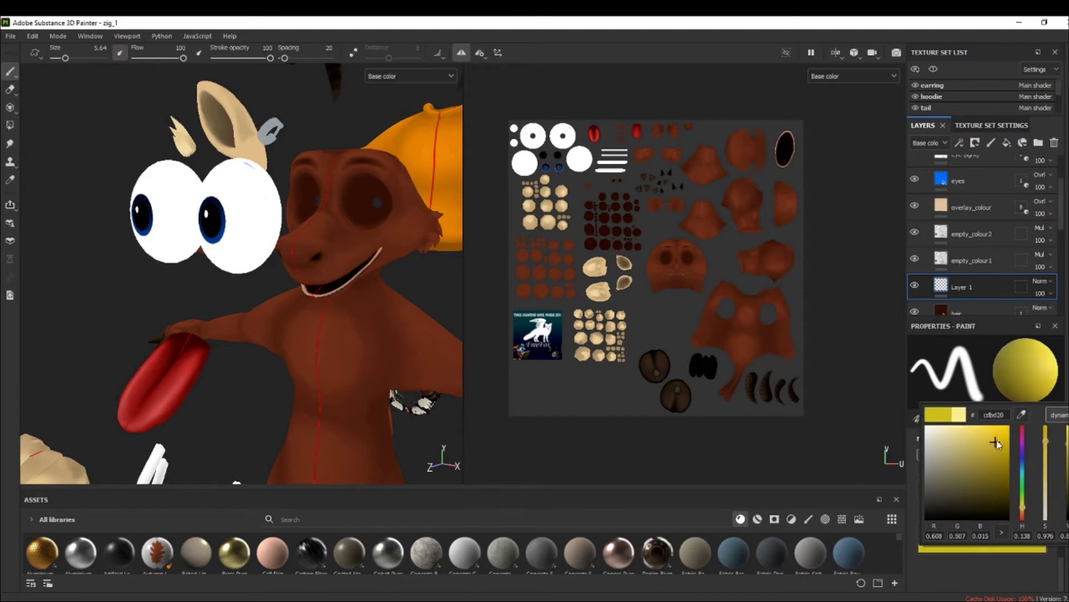
drag(975, 450, 972, 434)
mouse_move(949, 480)
mouse_down()
mouse_move(968, 481)
mouse_move(956, 480)
mouse_up()
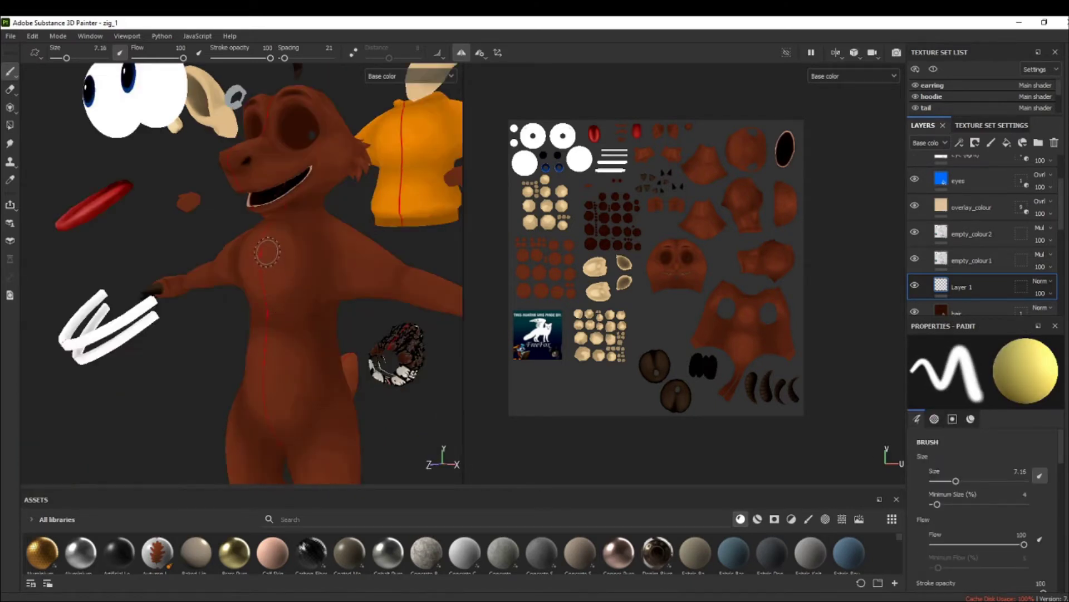
Paint pale yellow markings on the avatar's chest, forearms and lower legs on Layer 1
mouse_move(266, 250)
mouse_down()
mouse_move(288, 229)
mouse_move(305, 244)
mouse_move(306, 279)
mouse_up()
drag(306, 278, 301, 312)
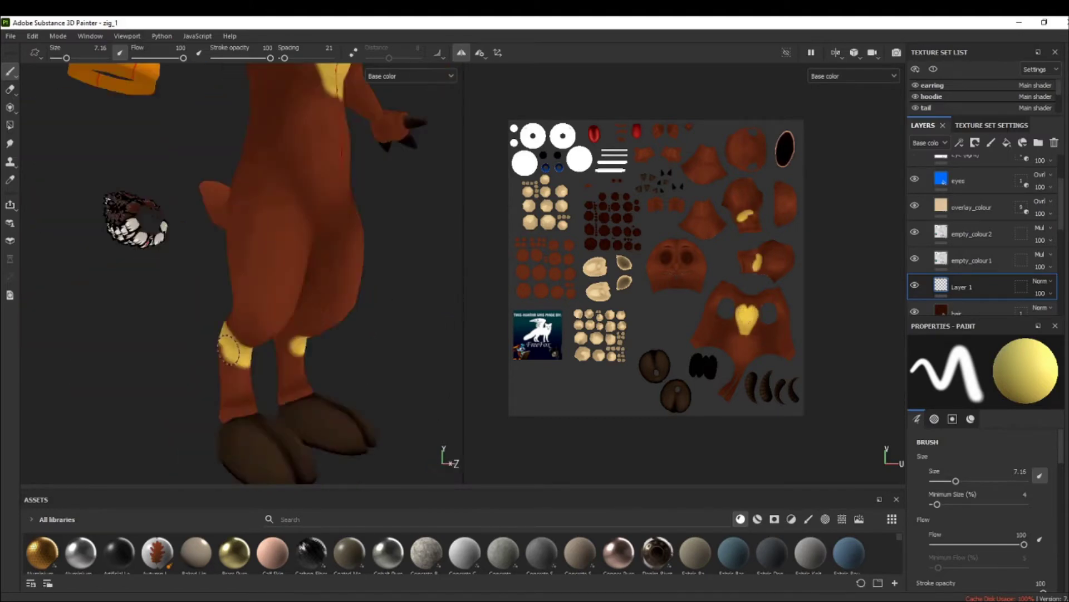
alt+drag(290, 251, 331, 271)
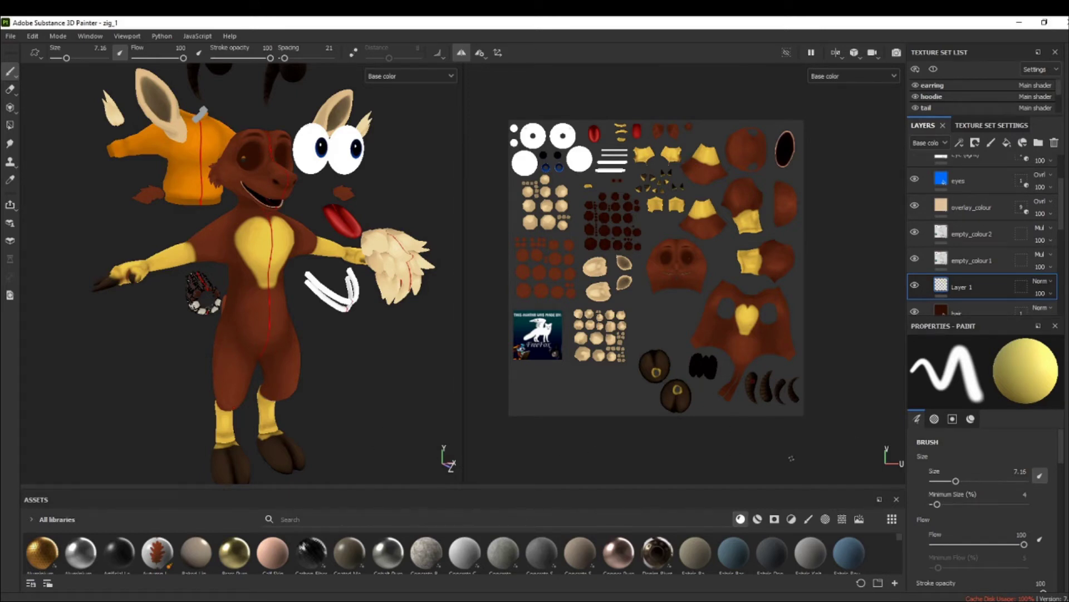
Limit Layer 1's geometry mask to the body mesh only and return to the layer's paint content
scroll(1063, 226, down, 1)
right_click(1008, 266)
click(991, 299)
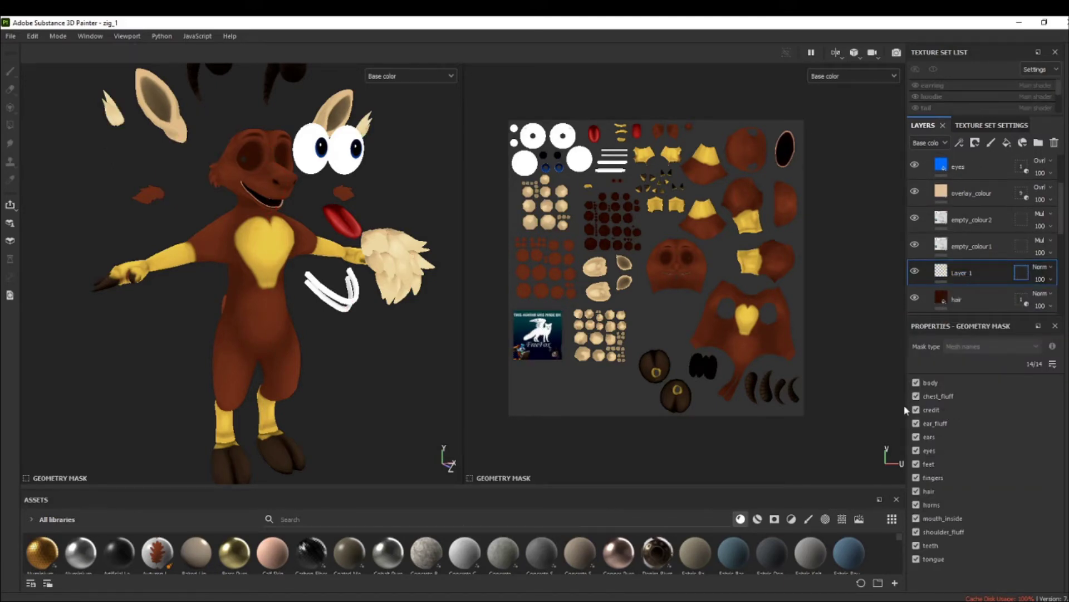
drag(916, 397, 917, 559)
click(942, 277)
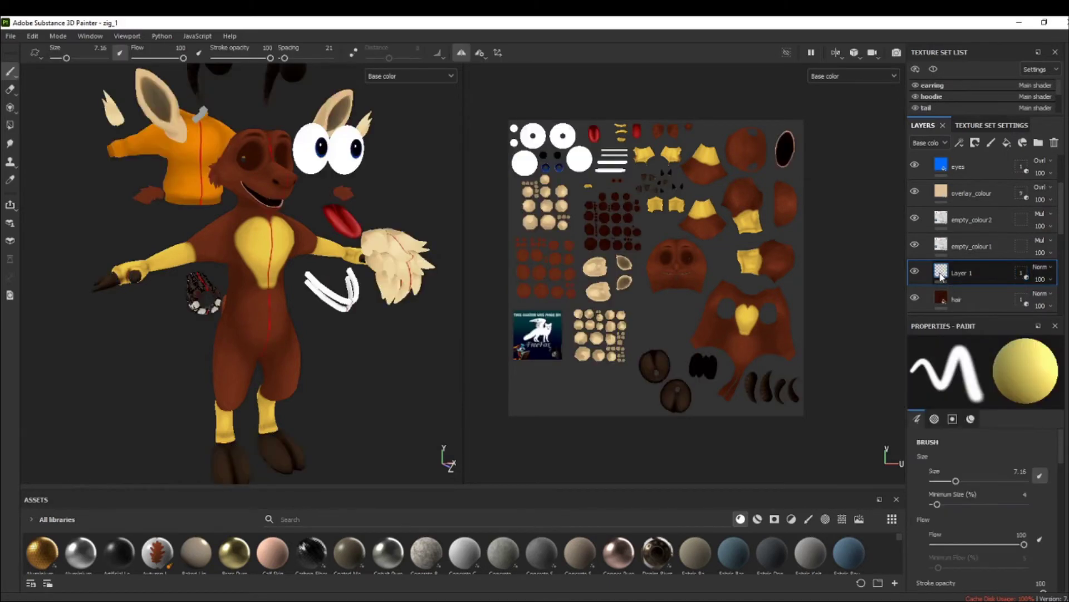
Paint the muzzle and chin around the mouth pale yellow on Layer 1
mouse_move(312, 234)
alt+mouse_down()
mouse_move(225, 216)
mouse_move(186, 342)
mouse_move(74, 251)
mouse_move(306, 254)
mouse_move(304, 342)
alt+mouse_up()
alt+drag(390, 329, 310, 358)
mouse_move(206, 382)
alt+mouse_down()
mouse_move(284, 403)
mouse_move(274, 344)
mouse_move(347, 365)
mouse_move(317, 325)
mouse_move(262, 279)
alt+mouse_up()
scroll(262, 279, up, 5)
scroll(500, 357, up, 5)
scroll(500, 356, down, 5)
scroll(262, 279, down, 5)
scroll(699, 258, up, 5)
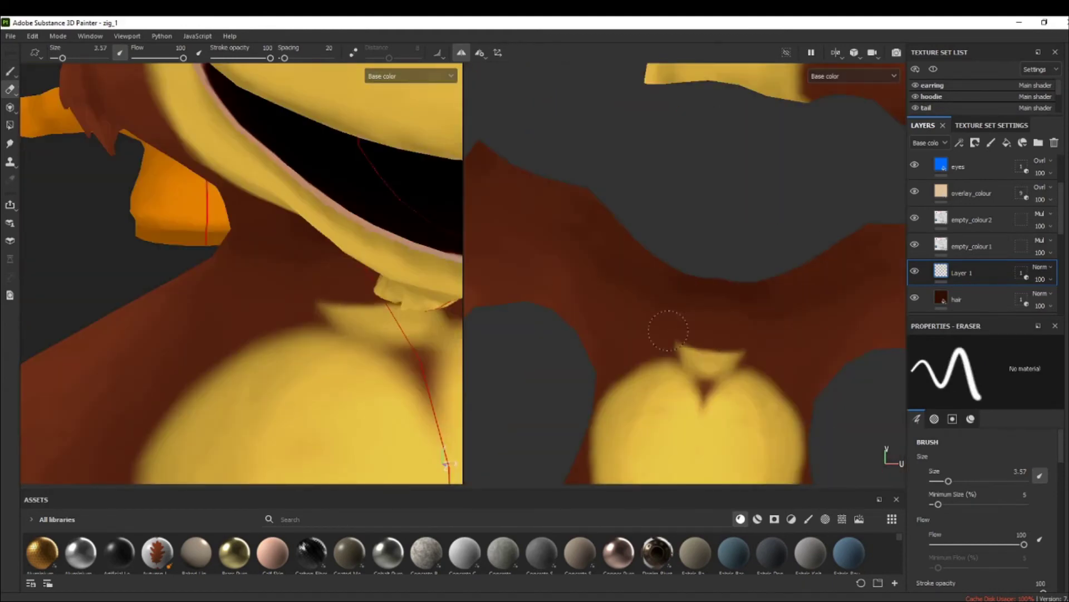
Erase the stray yellow patch on the neck above the chest marking with a smaller eraser
scroll(699, 258, down, 5)
scroll(745, 272, up, 5)
key(bracketleft)
key(bracketleft)
key(bracketleft)
scroll(745, 273, down, 5)
scroll(736, 261, up, 5)
Frame the whole avatar and reduce the paint brush size to 0.46
key(f)
key(l)
key(bracketleft)
key(bracketleft)
key(bracketleft)
key(bracketleft)
key(bracketleft)
key(bracketleft)
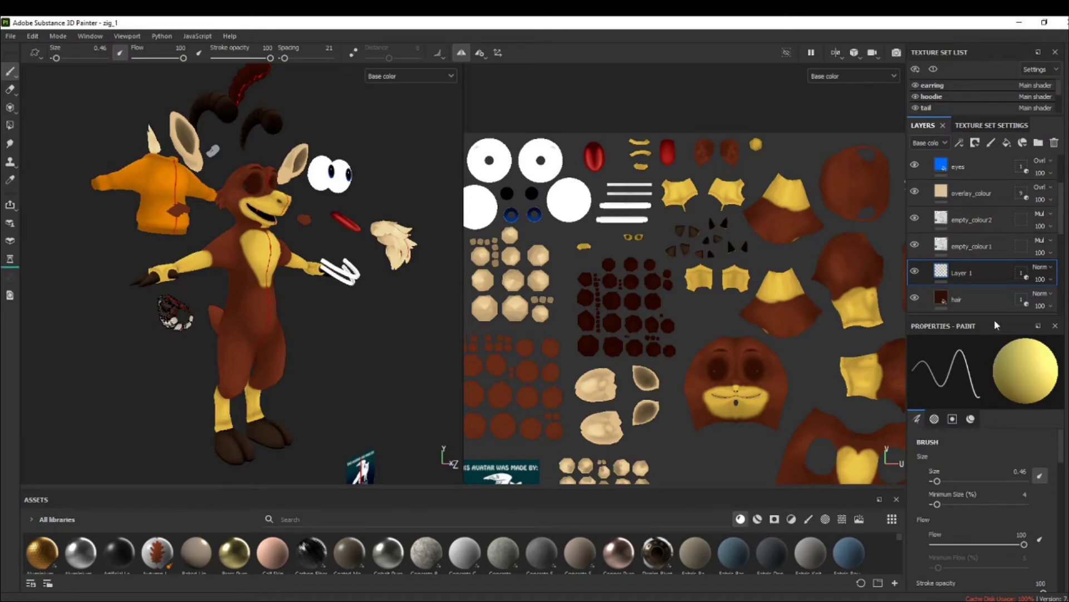
Add a paint layer above Layer 1, limit its geometry mask to the feet and paint thin yellow lines on the hooves
click(992, 143)
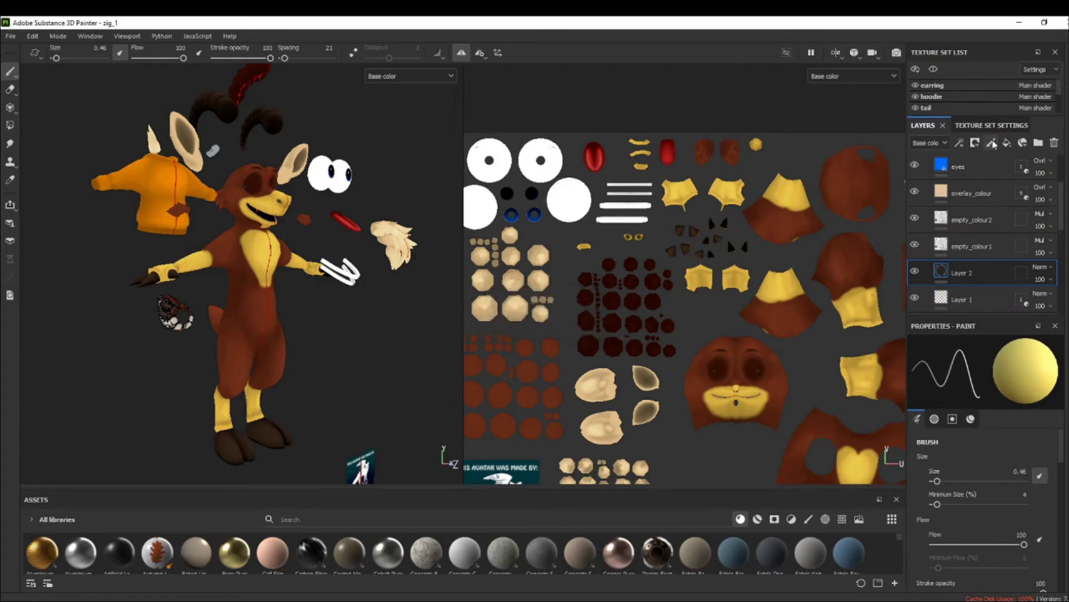
click(1019, 273)
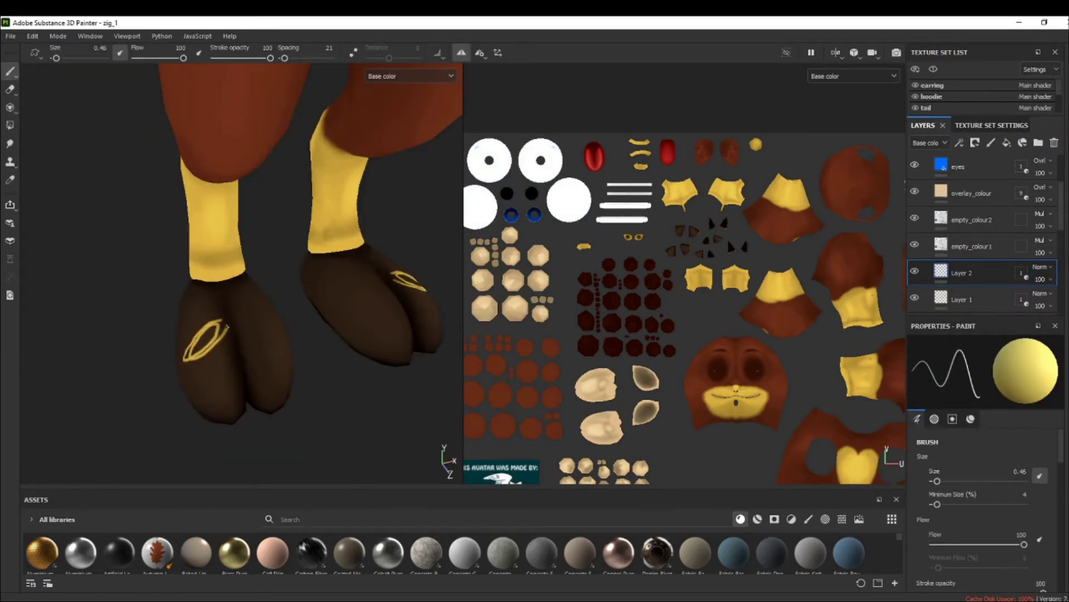
drag(215, 343, 260, 347)
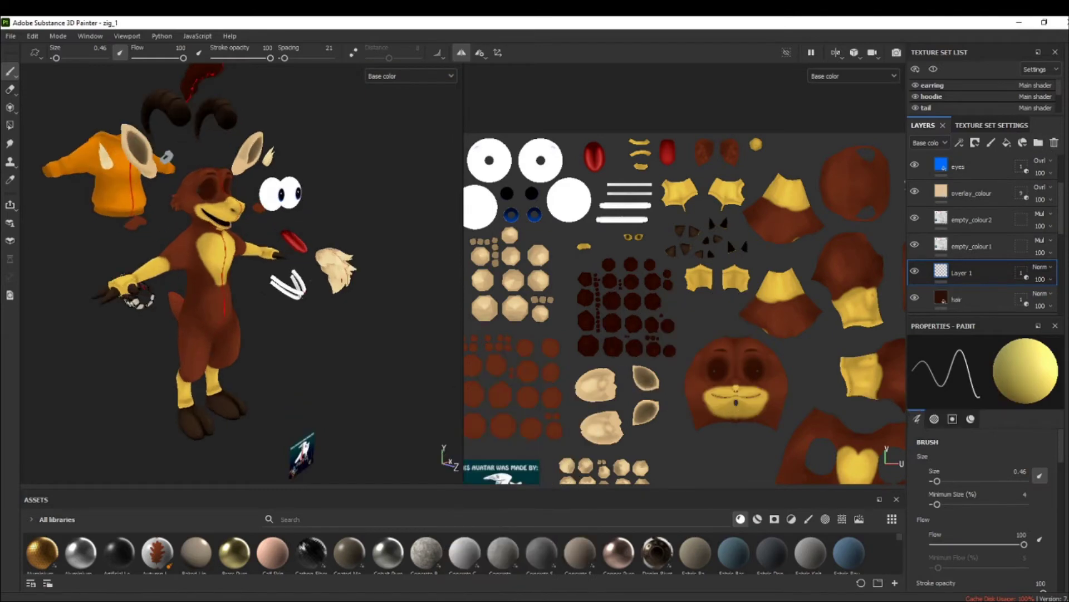
Show the recolour_flat folder and expand it to review its flat colour layers
alt+drag(295, 279, 334, 281)
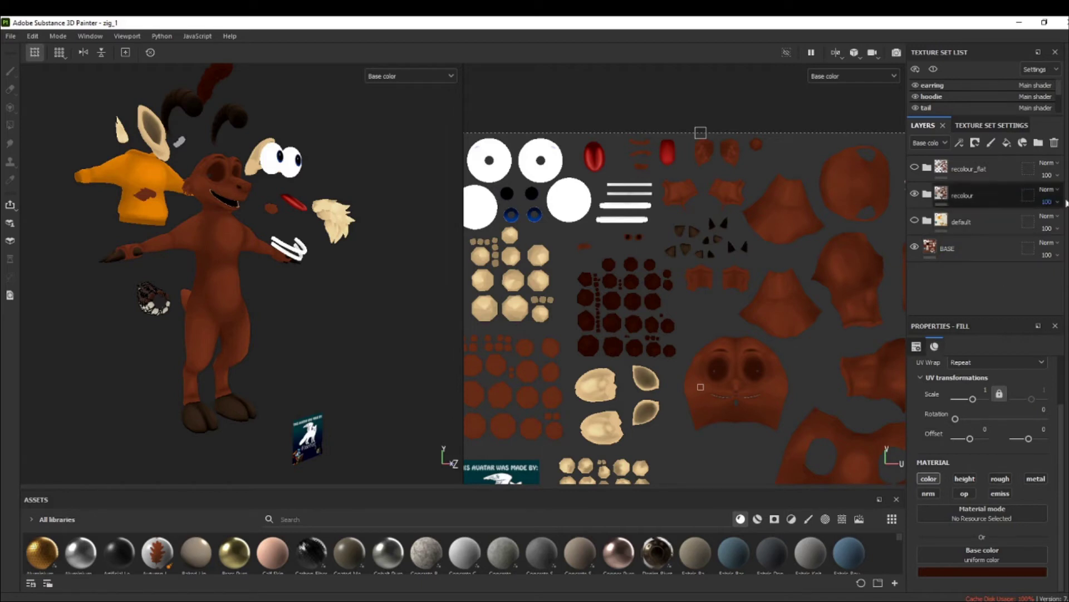
click(923, 167)
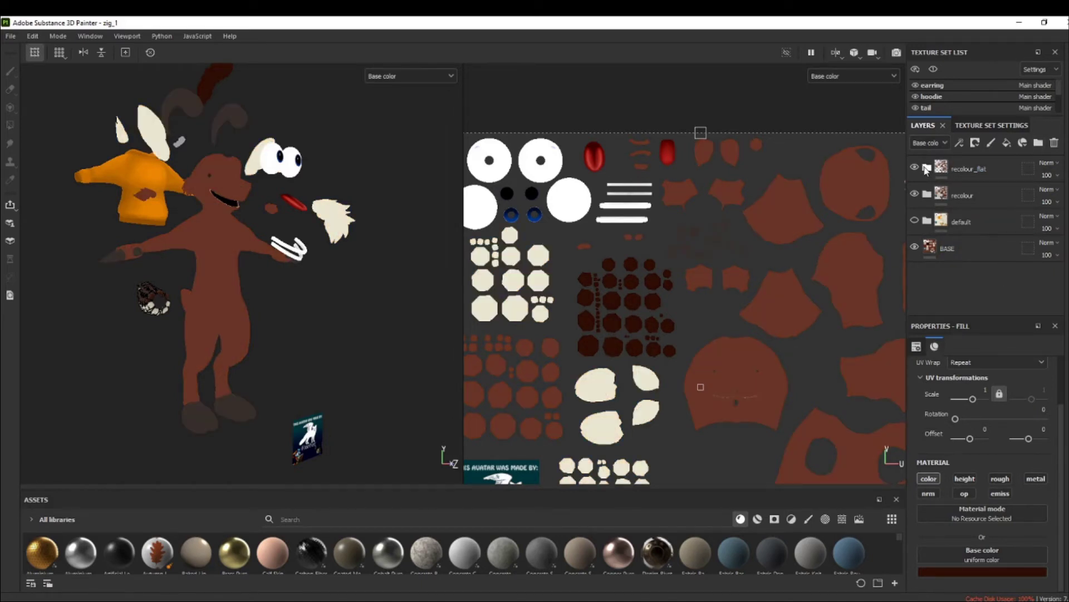
click(926, 169)
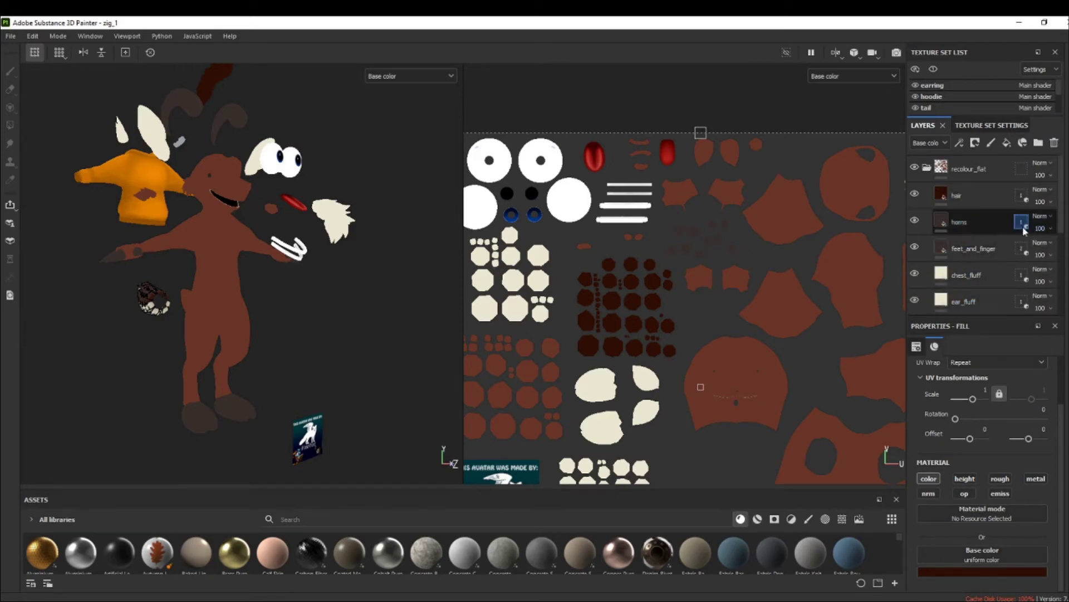
scroll(1011, 246, down, 3)
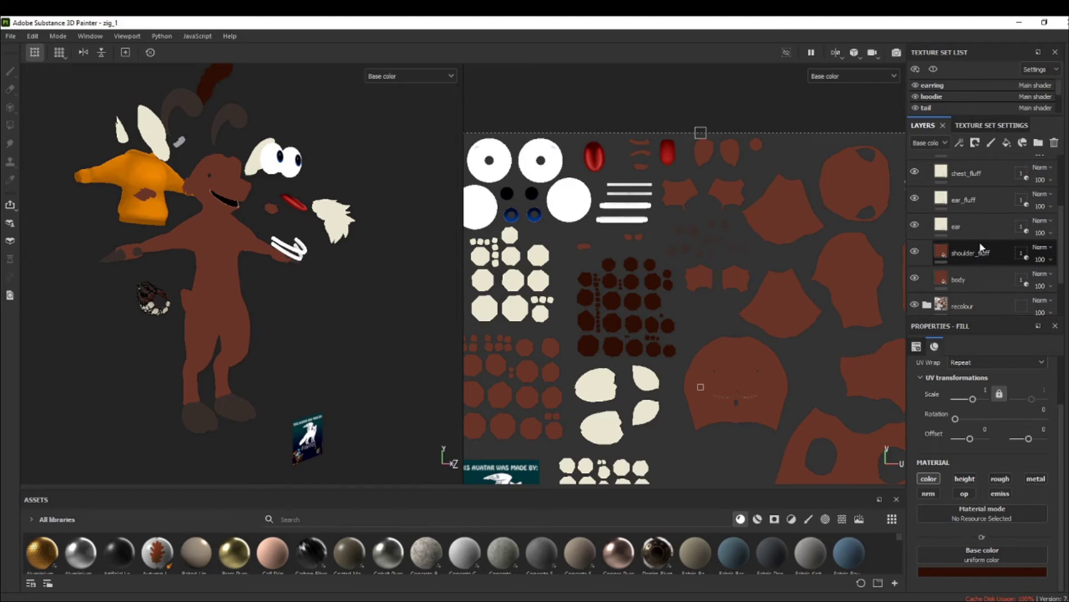
scroll(922, 172, down, 2)
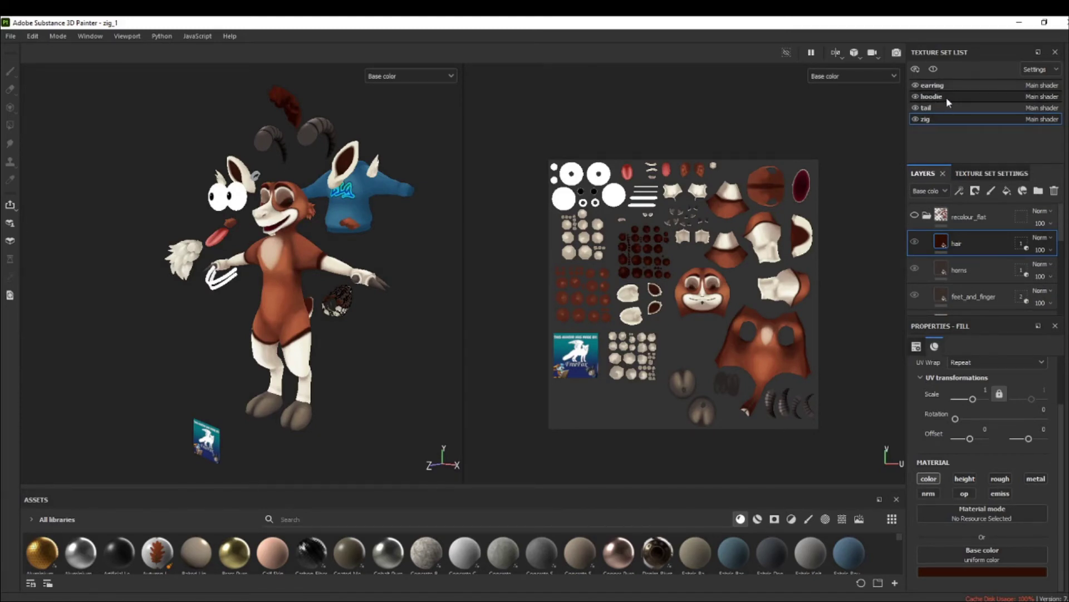
Switch to the hoodie texture set, show its recolour folder and select the colour layer
click(944, 97)
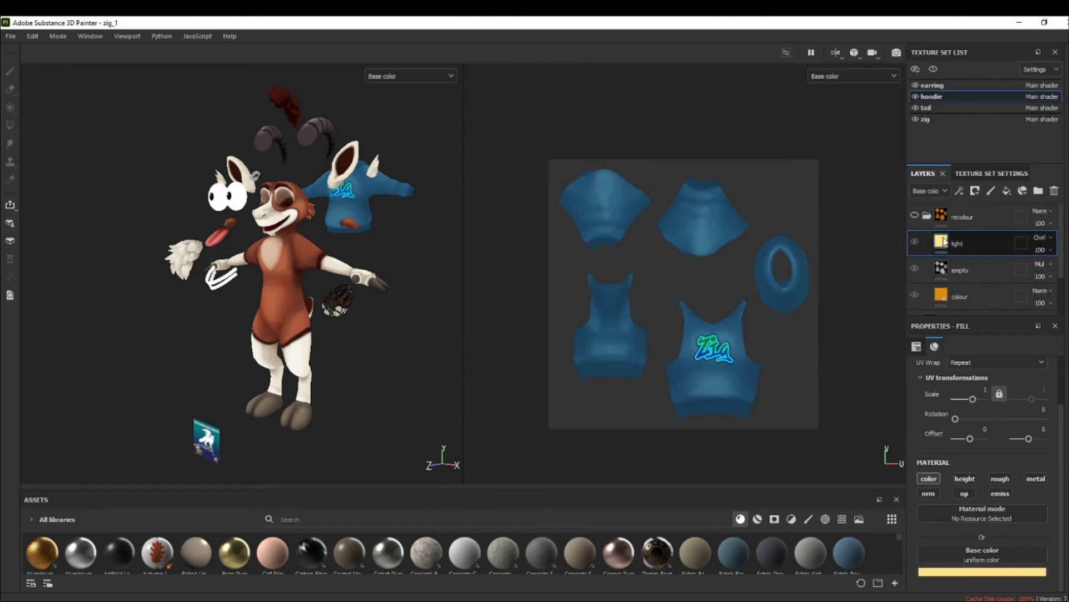
click(915, 216)
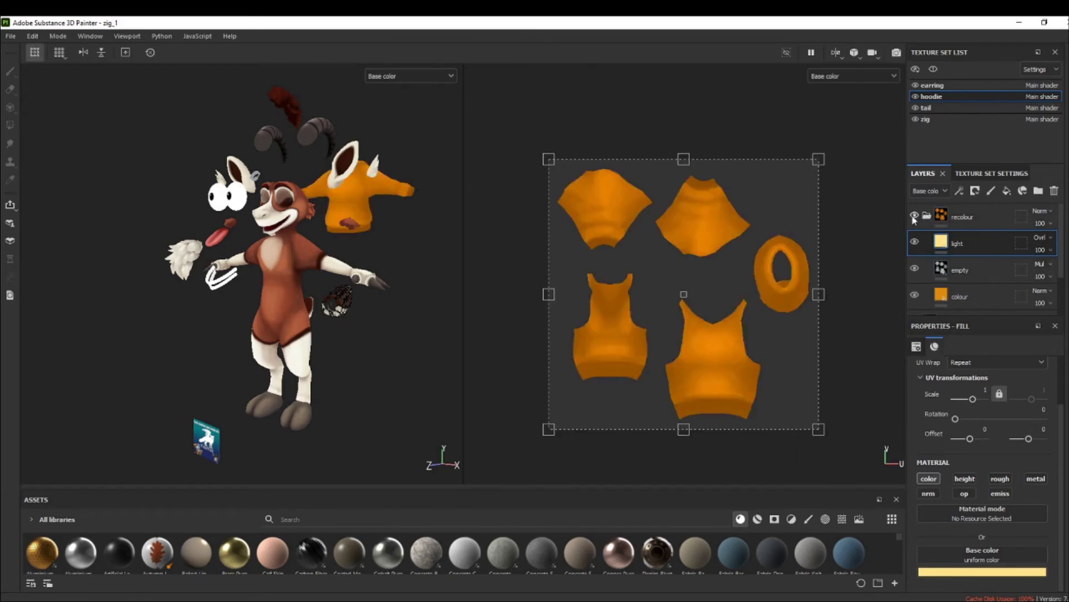
click(972, 297)
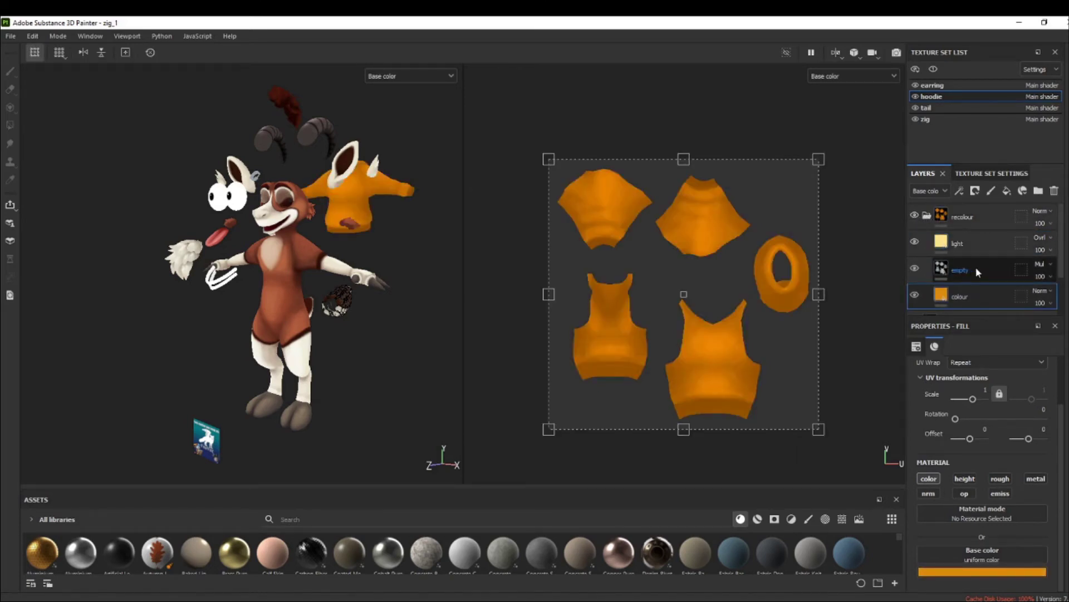
scroll(973, 269, down, 1)
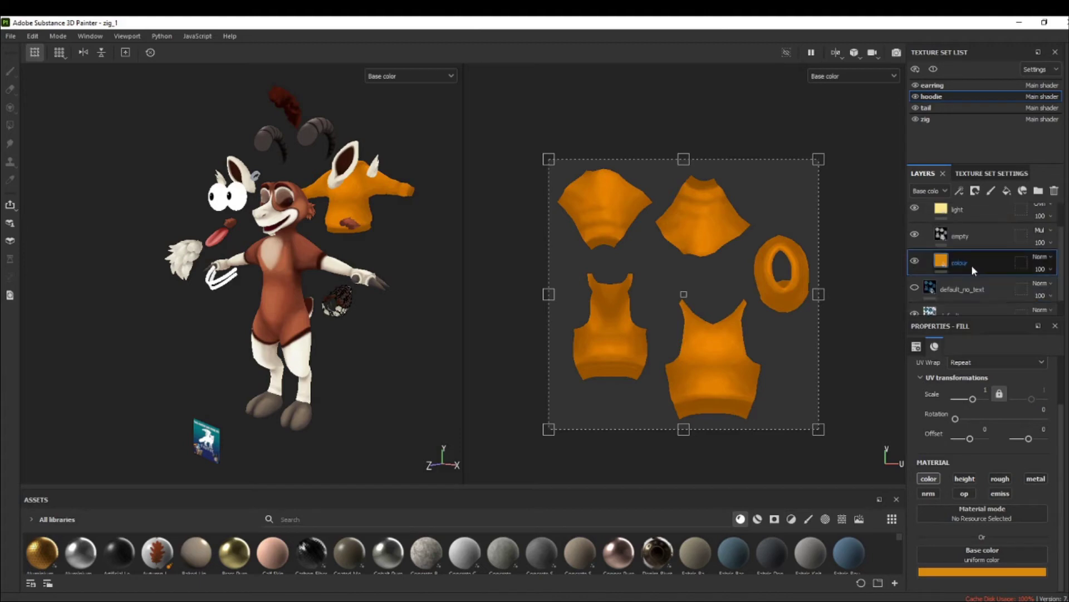
Toggle the hoodie's colour layer to check its effect and change its base colour to teal
click(915, 260)
click(915, 261)
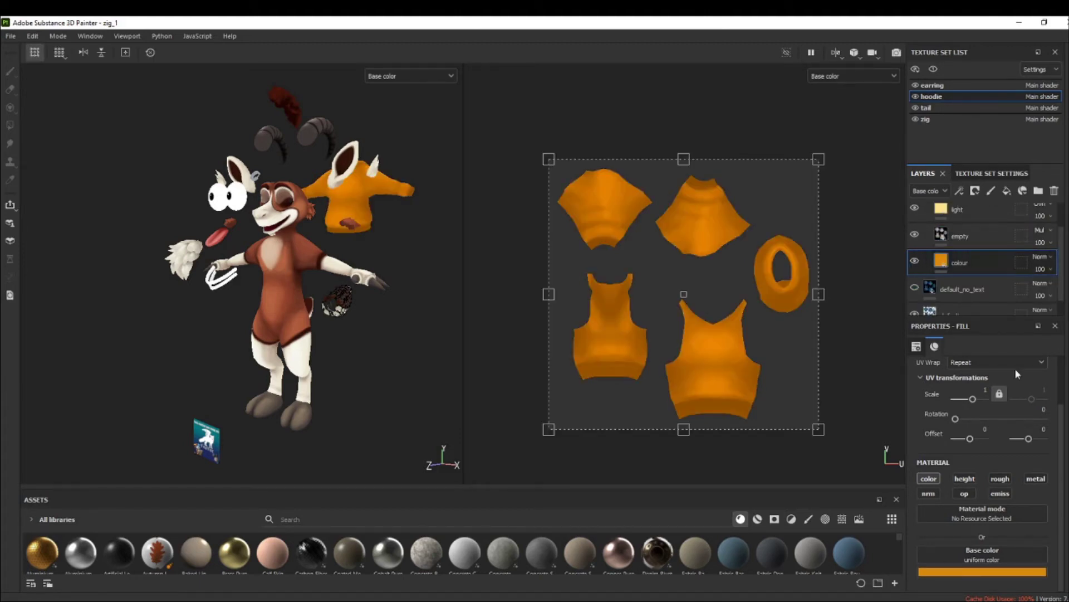
click(978, 573)
drag(1004, 474, 1023, 500)
Select the hoodie's empty shading layer and toggle its visibility to compare the hoodie with and without it
click(972, 236)
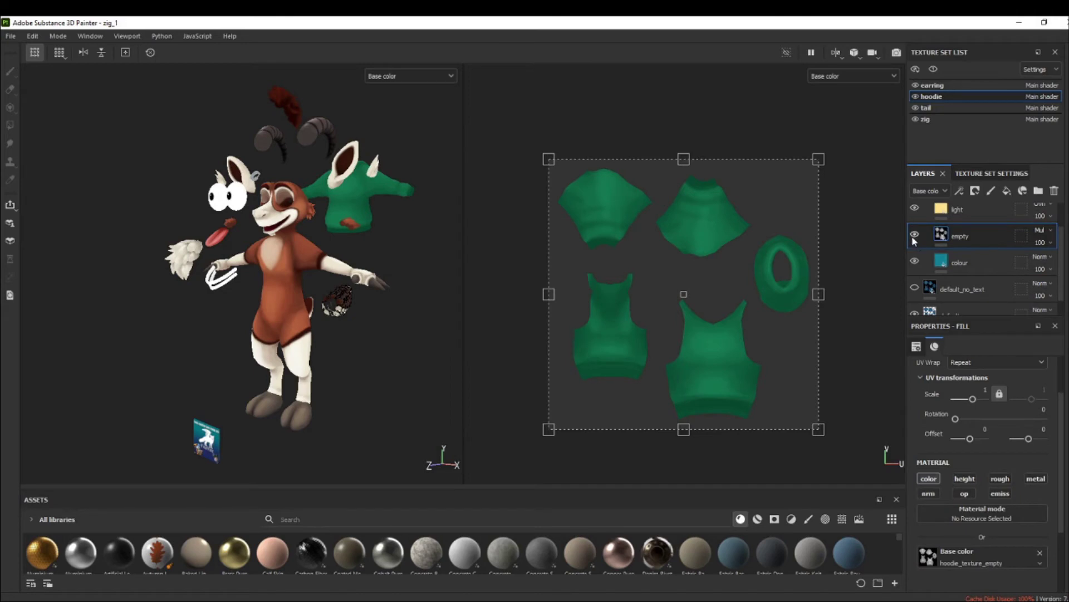
click(914, 238)
click(914, 238)
click(914, 238)
click(914, 237)
click(914, 238)
click(914, 238)
Select the hoodie's light overlay layer and change its base colour
scroll(980, 218, up, 1)
click(949, 249)
click(958, 571)
drag(971, 460, 935, 433)
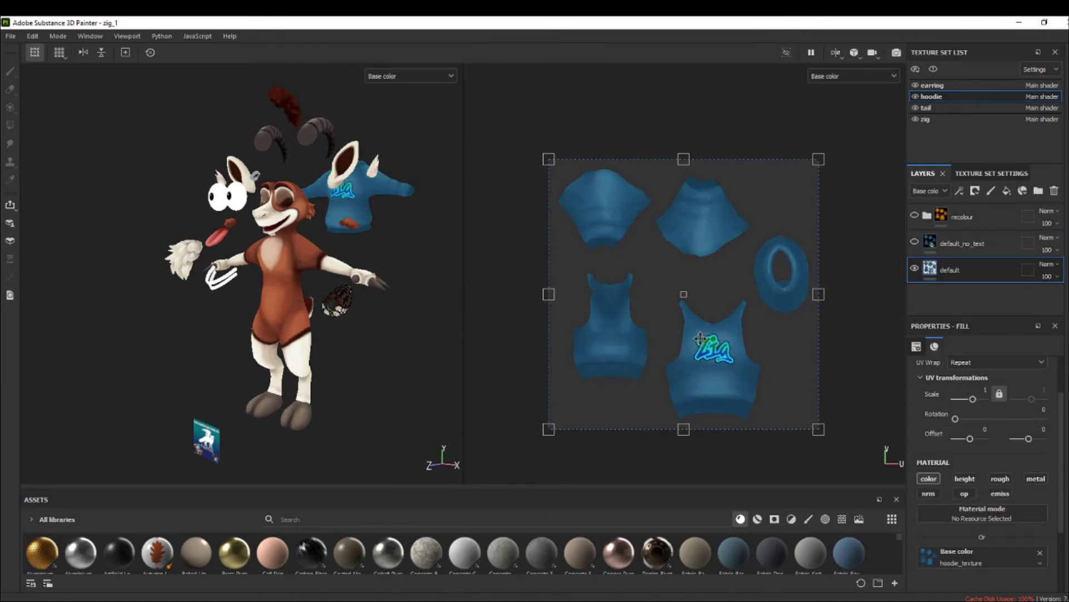
Toggle the default_no_text layer to preview the default hoodie without its logo
click(914, 242)
click(914, 242)
Switch to the earring texture set and change the silver layer's base colour to a muted grey-blue
click(943, 85)
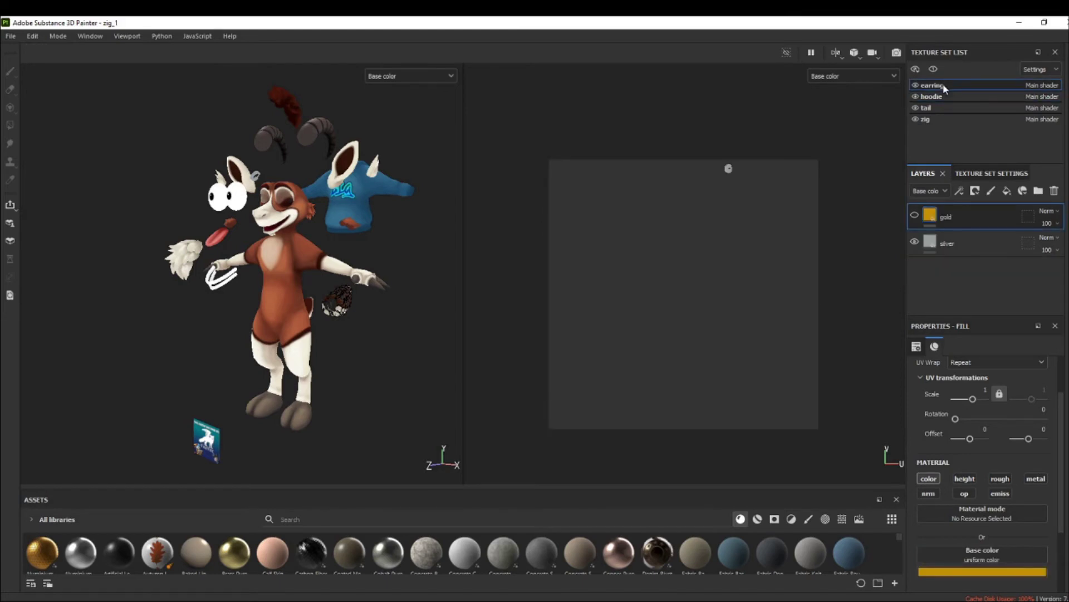
click(969, 245)
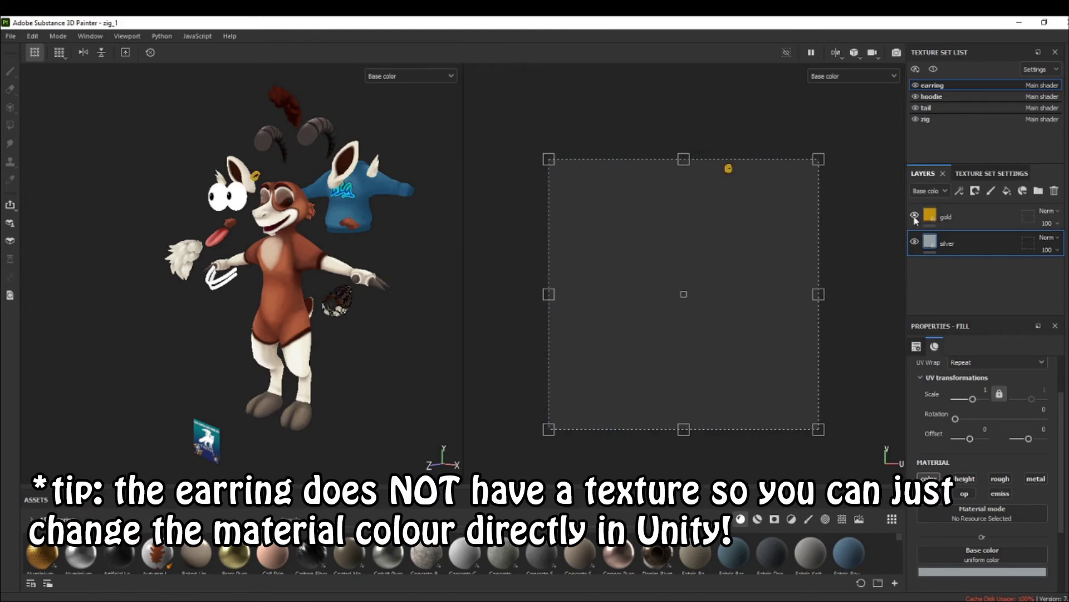
click(963, 577)
click(965, 483)
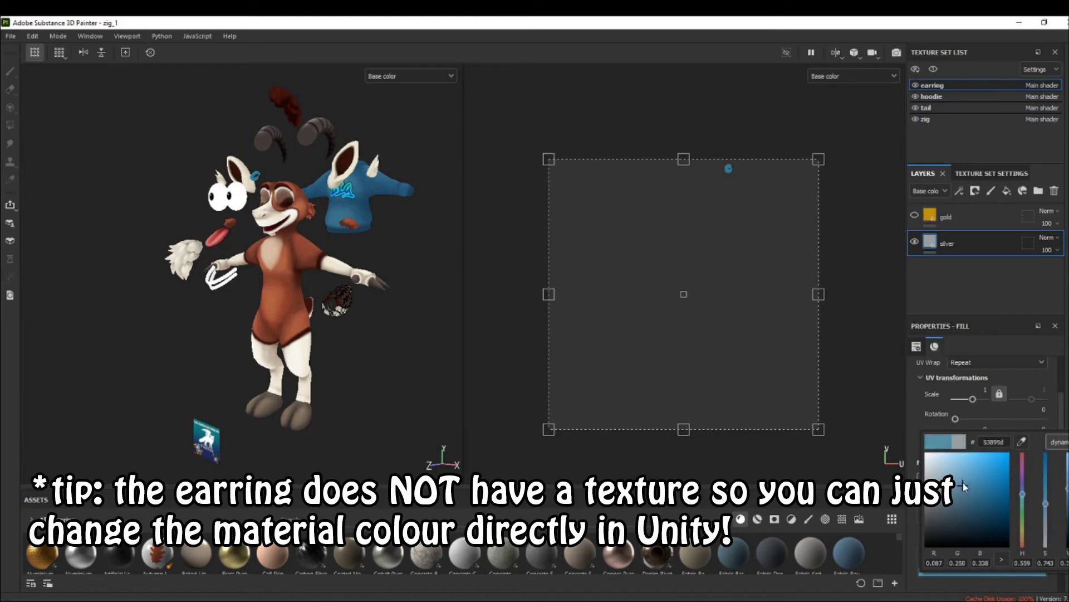
drag(965, 483, 947, 491)
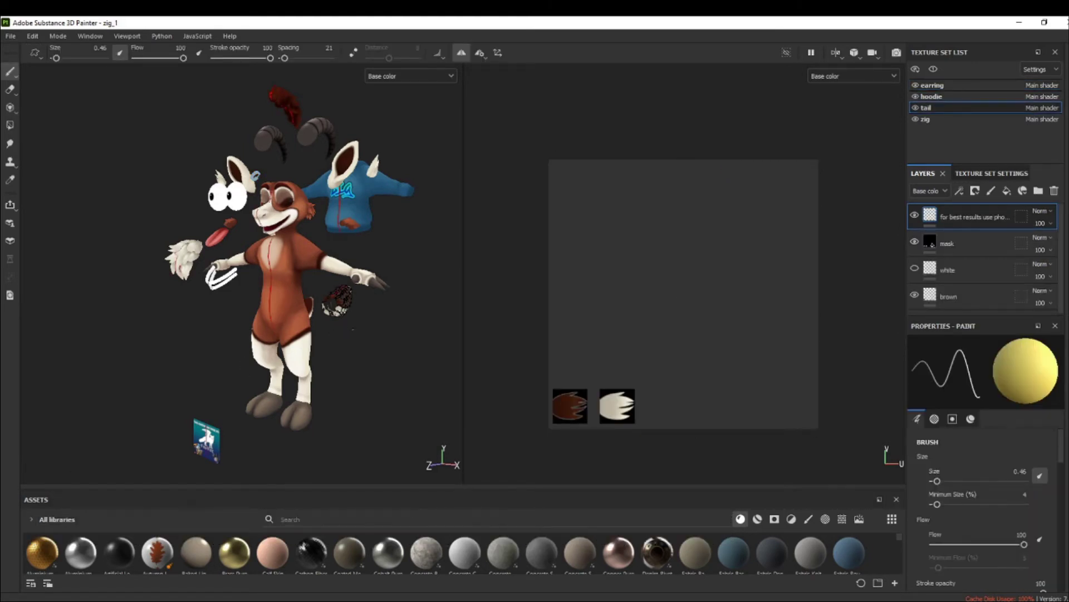
Switch the viewport to the Material display and examine the tail's layered fur pieces up close
scroll(342, 302, up, 10)
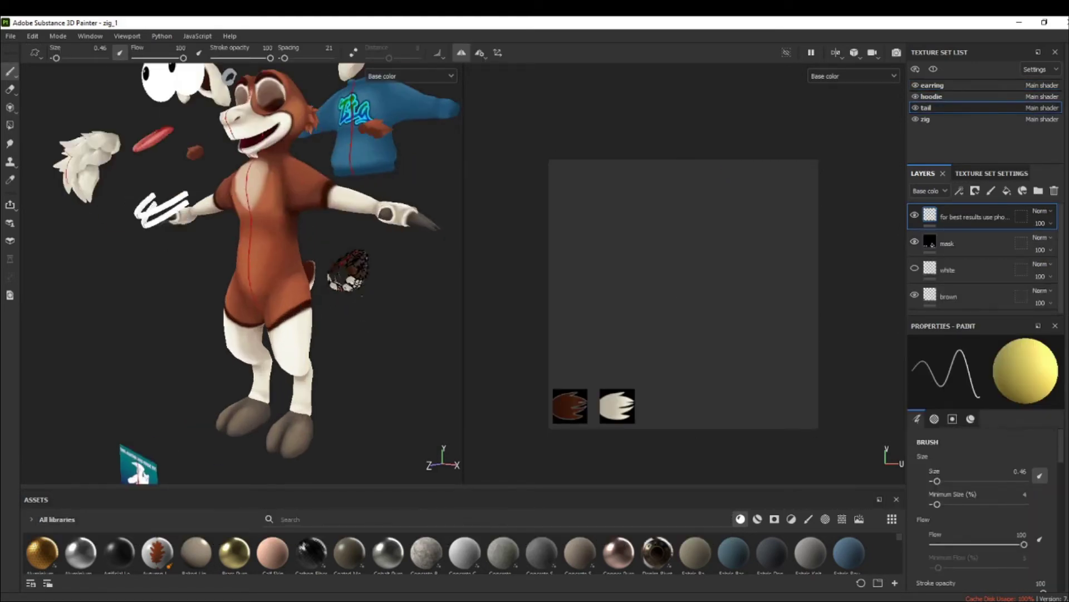
alt+drag(342, 302, 309, 301)
key(m)
alt+middle_drag(313, 334, 283, 373)
alt+drag(283, 374, 345, 337)
alt+drag(374, 378, 385, 384)
scroll(244, 341, up, 3)
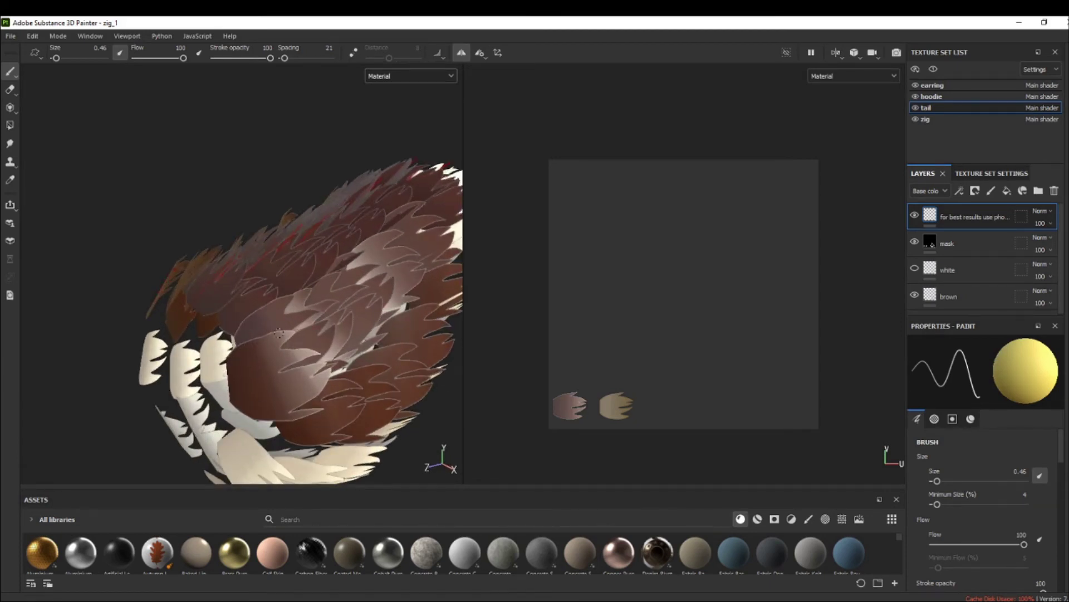
scroll(342, 405, down, 6)
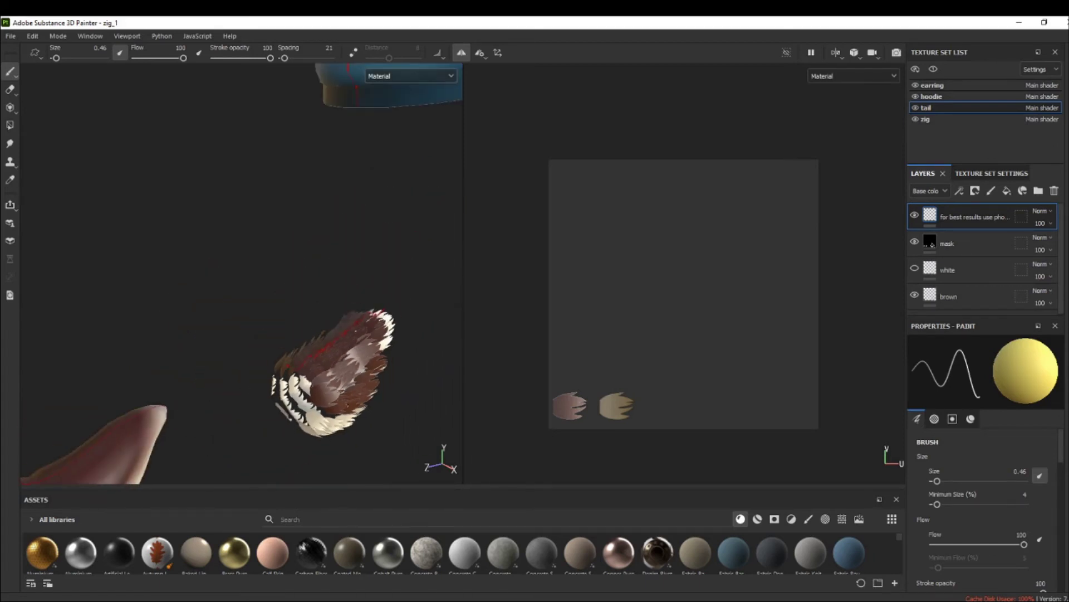
scroll(334, 388, up, 5)
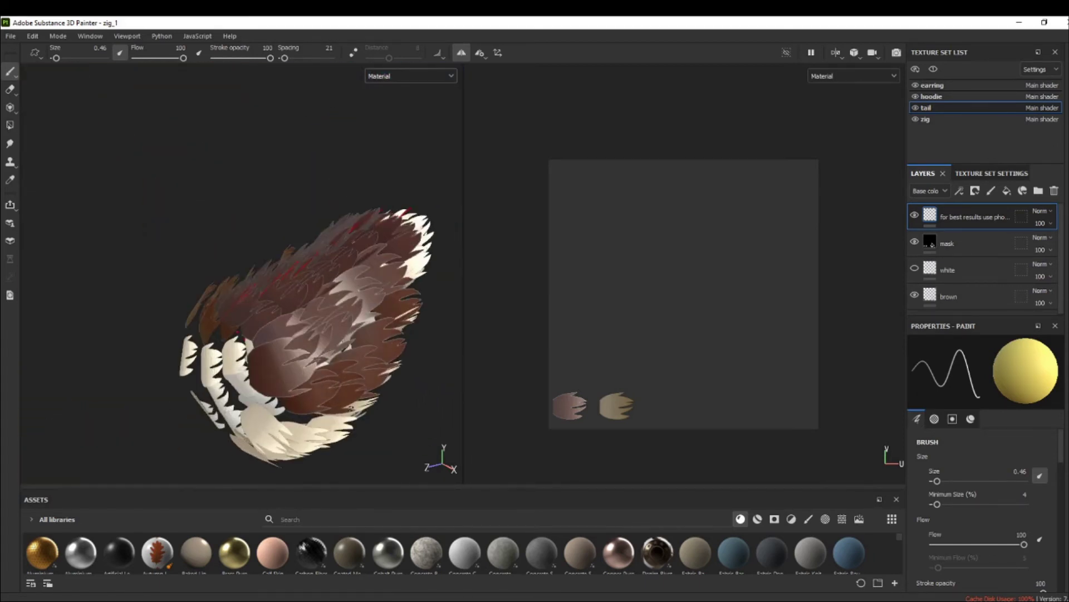
mouse_move(334, 388)
alt+mouse_down()
mouse_move(349, 390)
mouse_move(339, 395)
alt+mouse_up()
scroll(338, 395, up, 3)
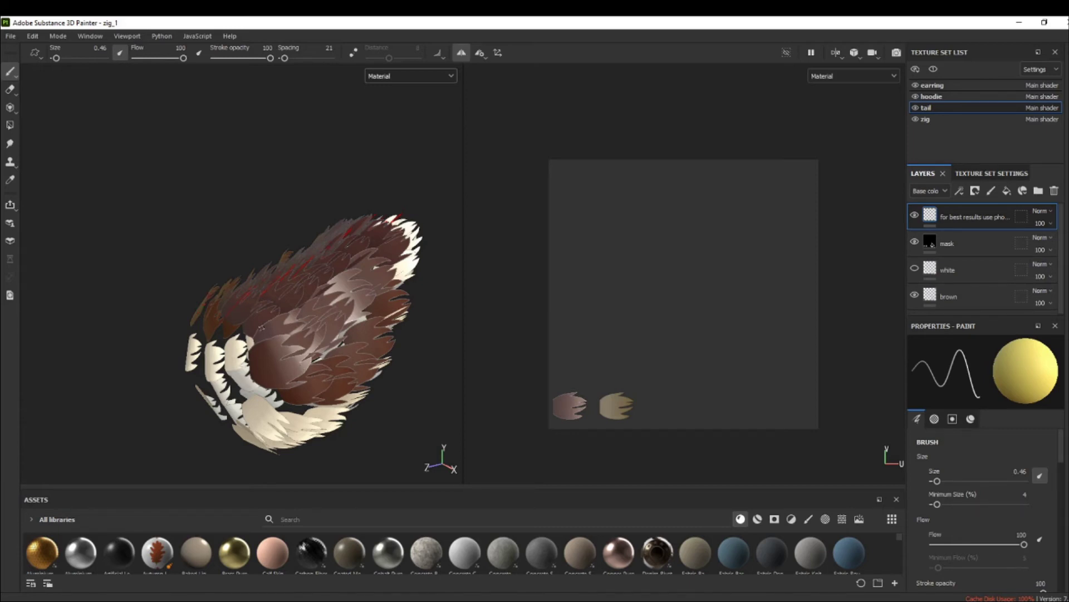
scroll(315, 398, down, 5)
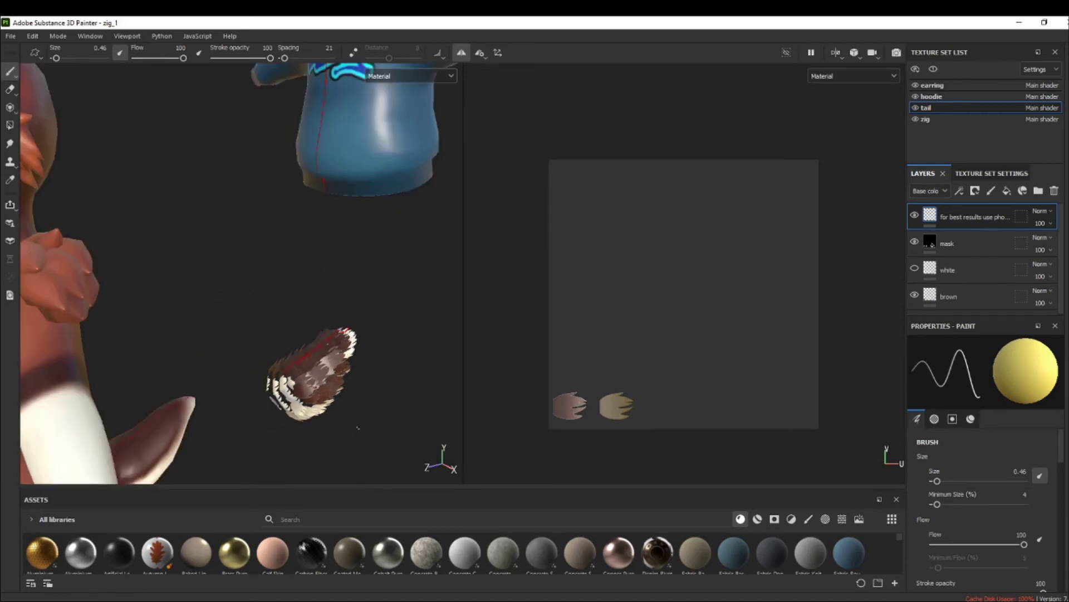
scroll(359, 419, down, 3)
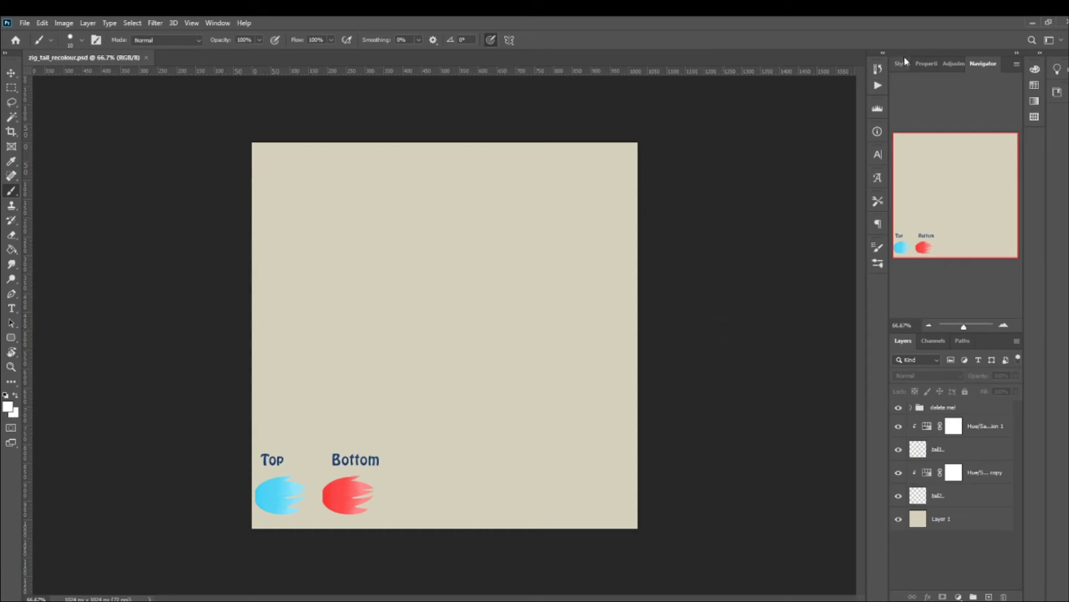
In Photoshop, toggle the tail1 and tail2 layers of zig_tail_recolour.psd to identify the top and bottom tail pieces
click(878, 86)
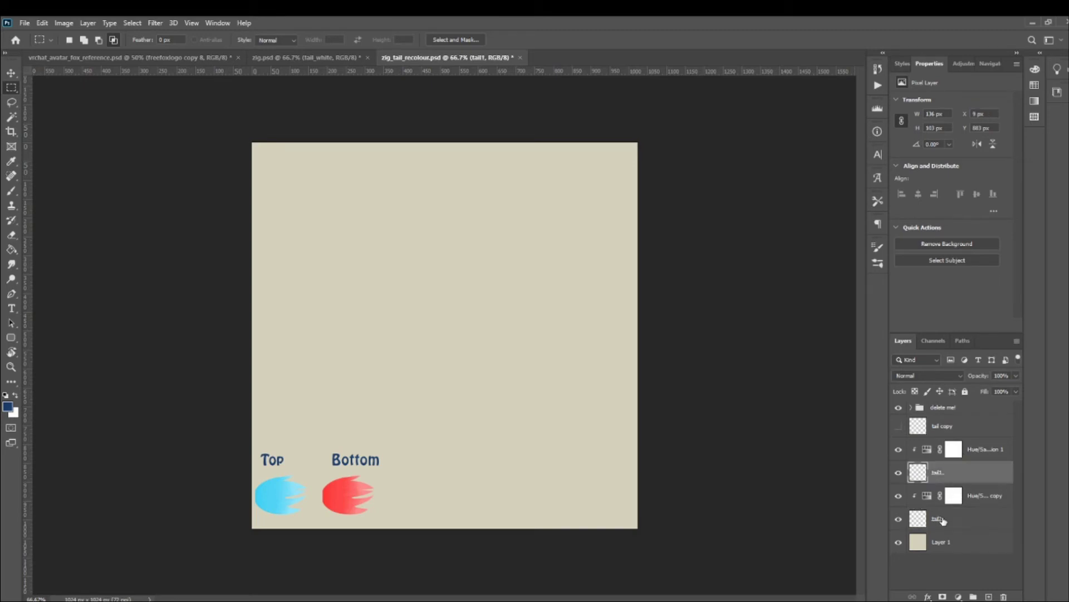
click(941, 479)
click(899, 474)
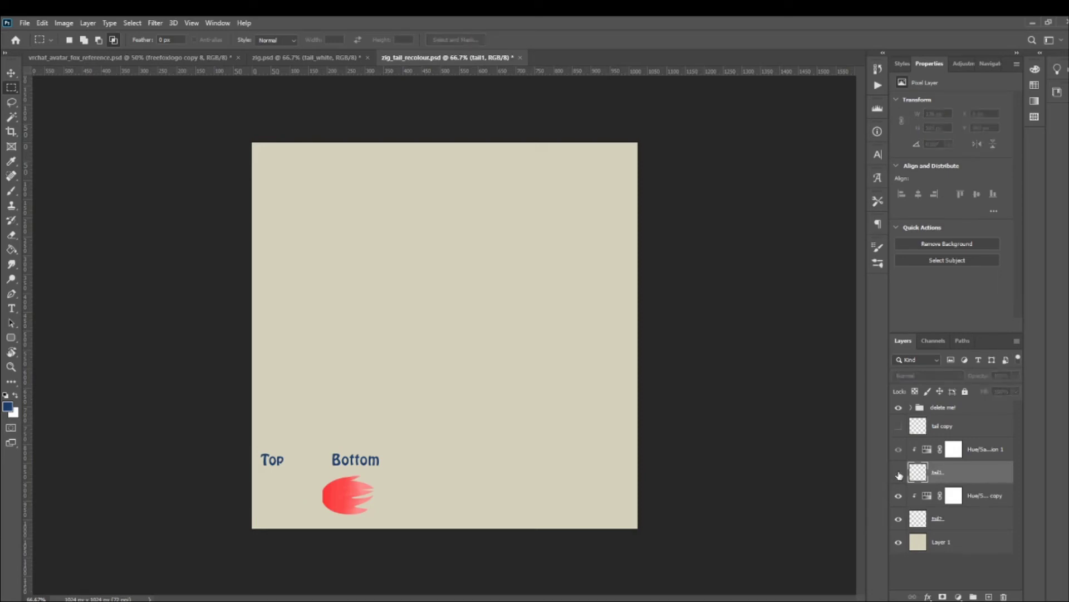
click(898, 475)
click(899, 519)
click(899, 519)
click(916, 520)
click(898, 524)
click(898, 524)
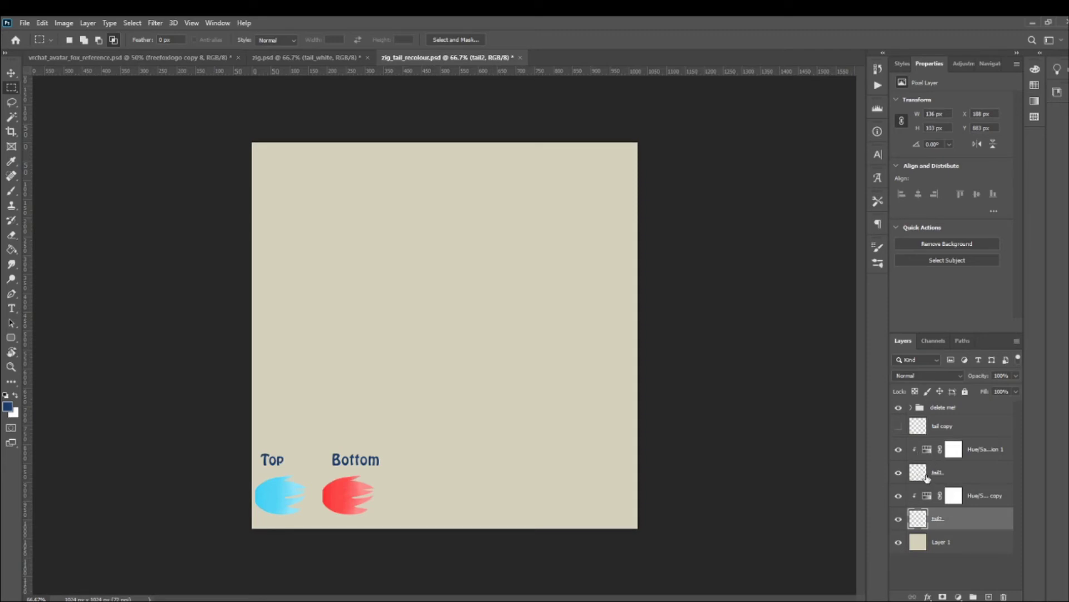
Preview the Hue/Saturation 1 adjustment on the top tail piece and set it to hue 138, saturation 82 and lightness -16
click(928, 478)
click(899, 449)
click(898, 449)
click(928, 451)
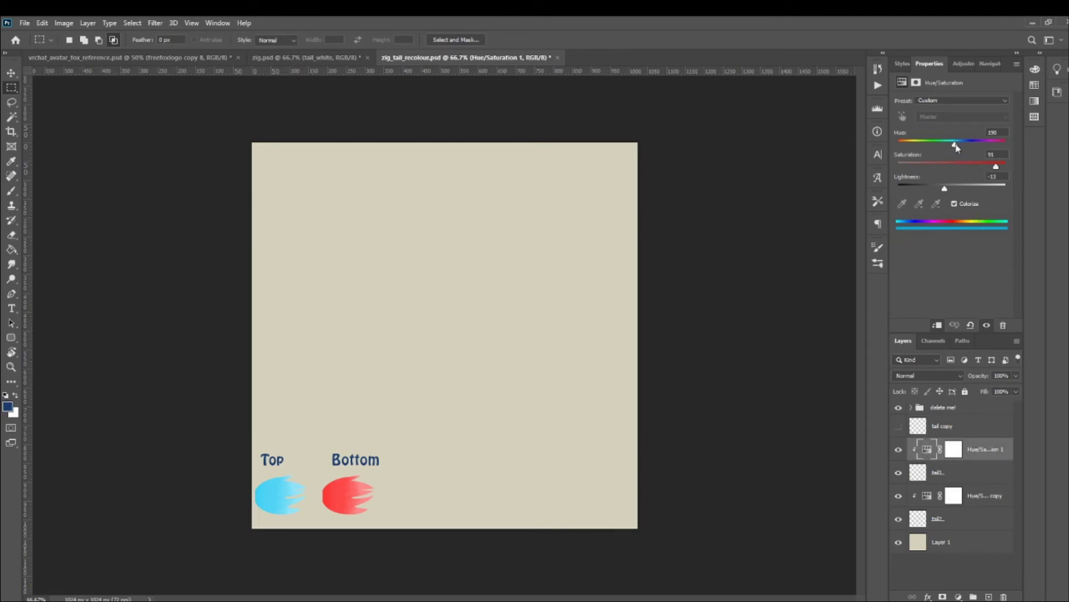
drag(956, 147, 933, 145)
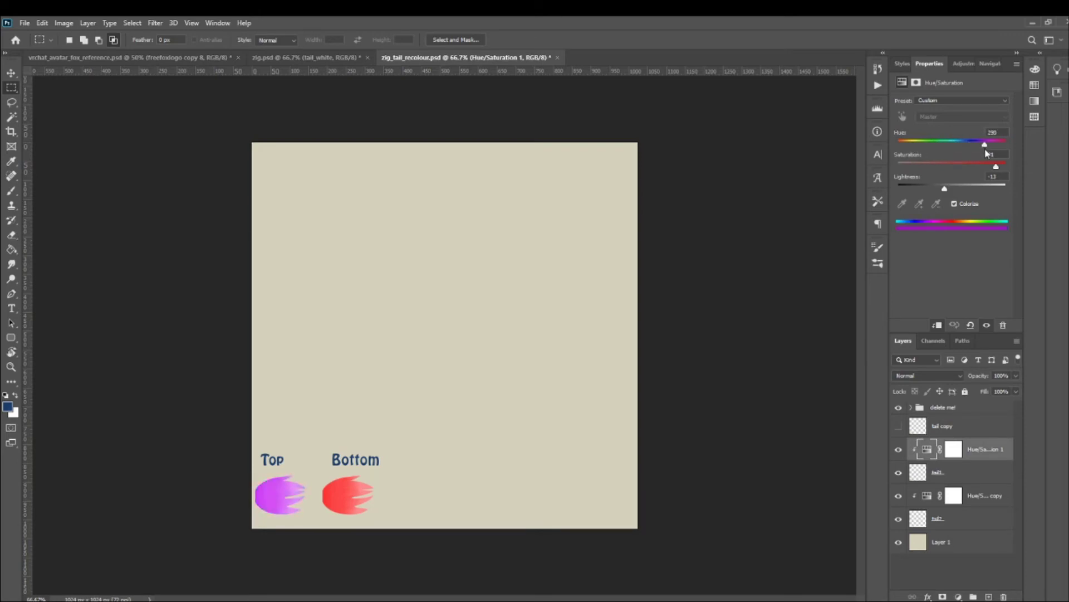
drag(984, 144, 939, 144)
drag(996, 166, 943, 167)
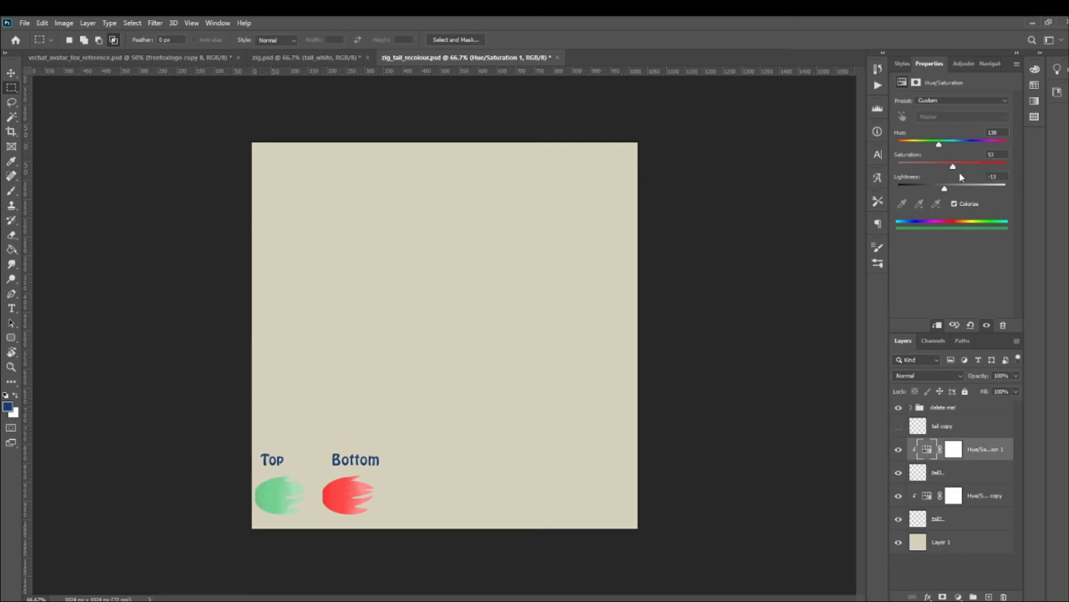
drag(1013, 176, 943, 190)
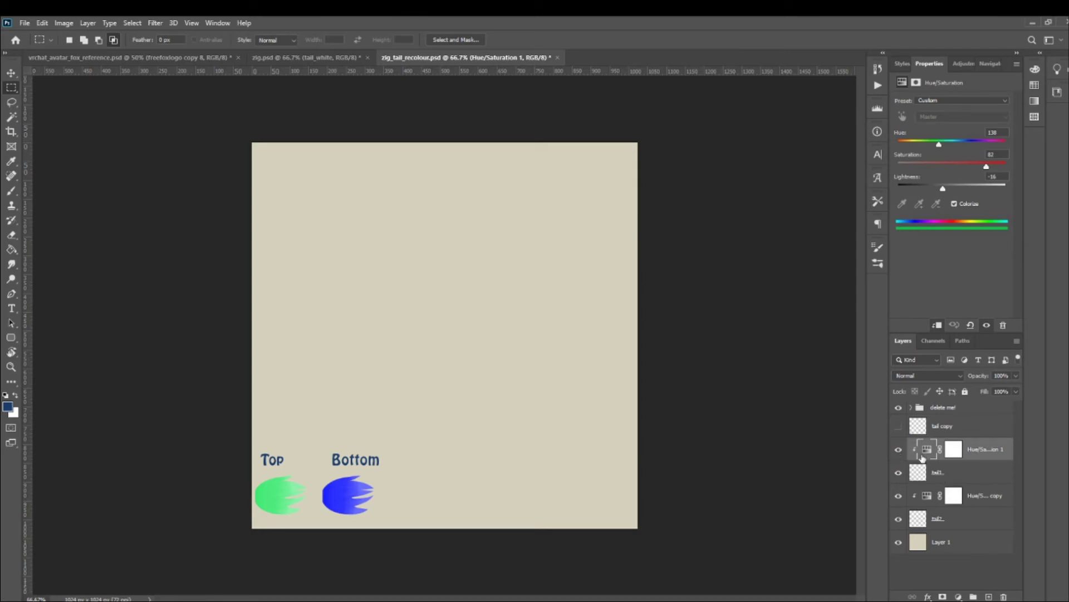
Replace the bottom tail's Hue/Saturation adjustment with a copy of the top tail's one, clipped to the tail2 layer
click(927, 496)
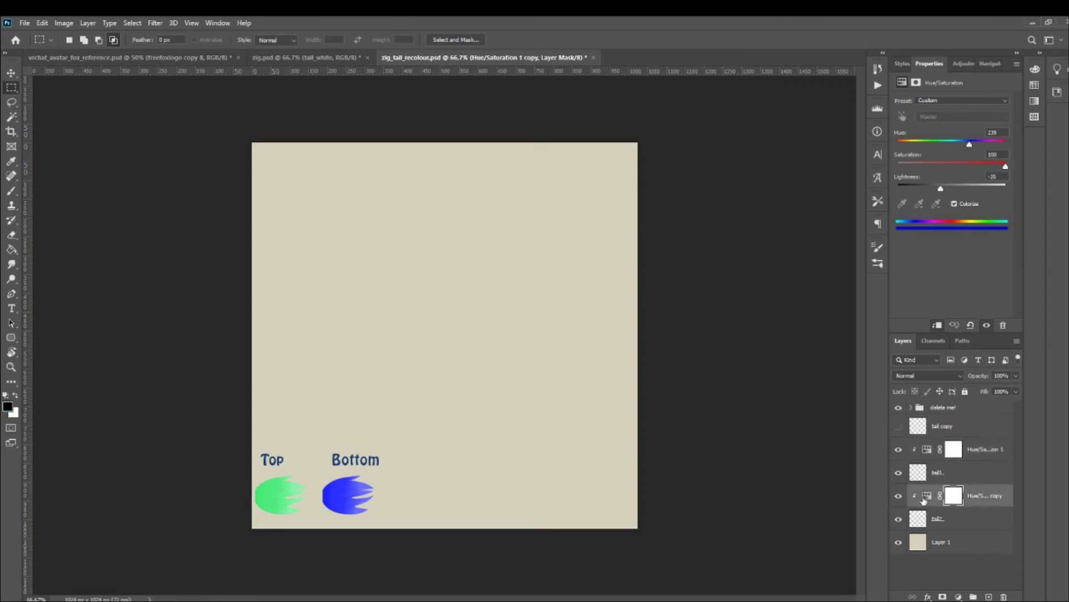
key(Delete)
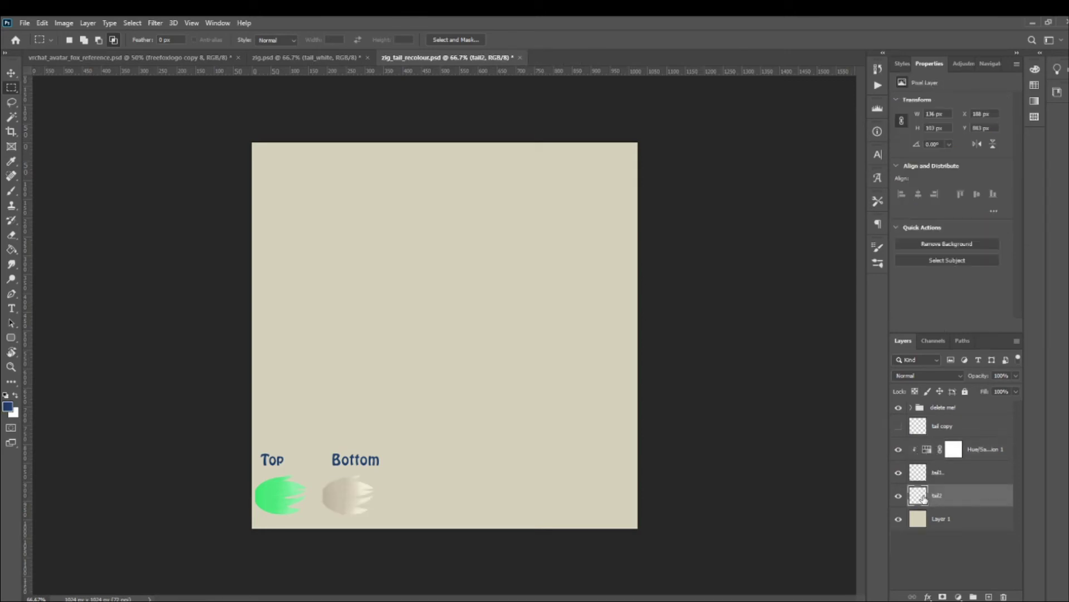
click(927, 452)
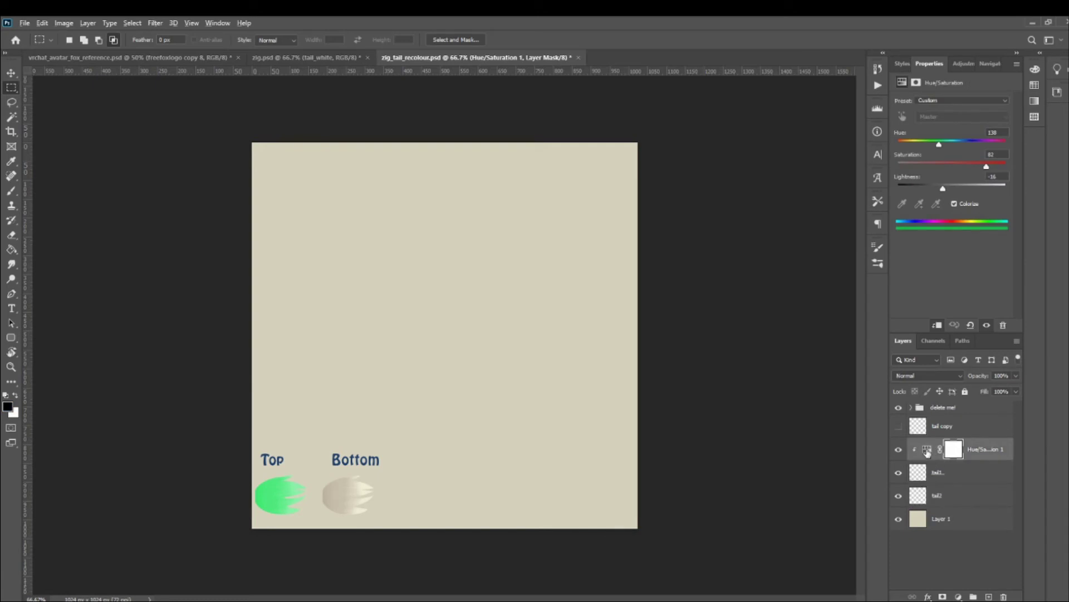
alt+drag(927, 452, 927, 497)
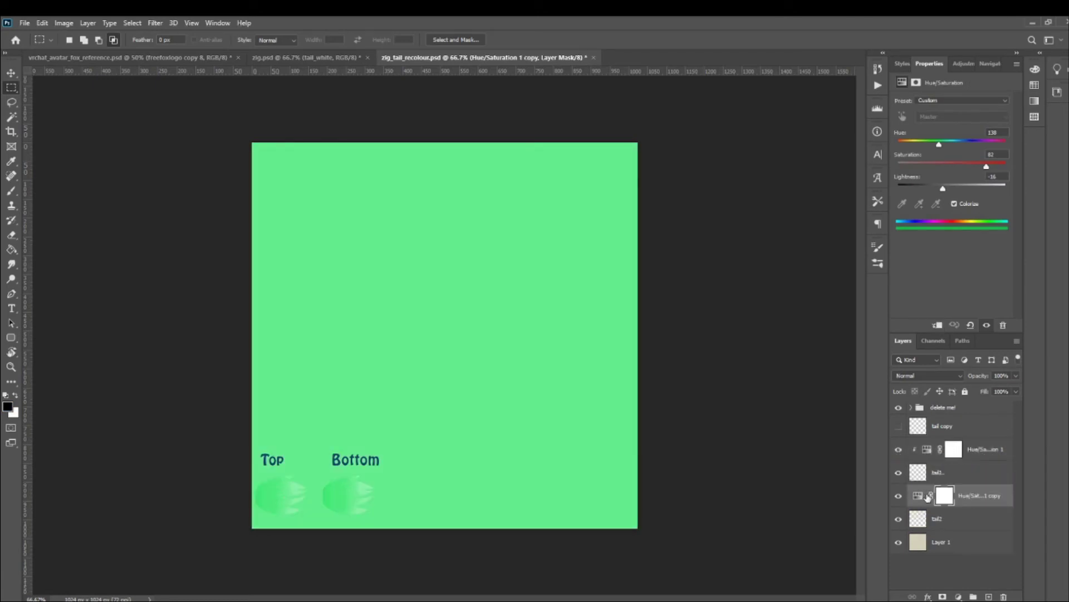
alt+click(918, 503)
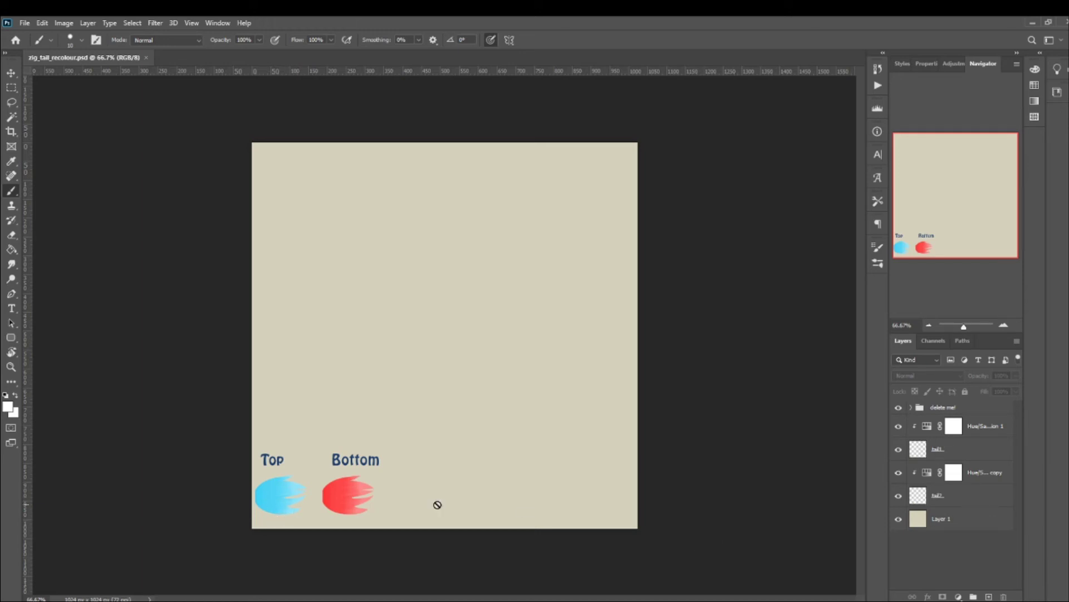
Merge the tail1 and tail2 layers with their two Hue/Saturation adjustments into a single layer
click(980, 503)
click(974, 558)
click(966, 501)
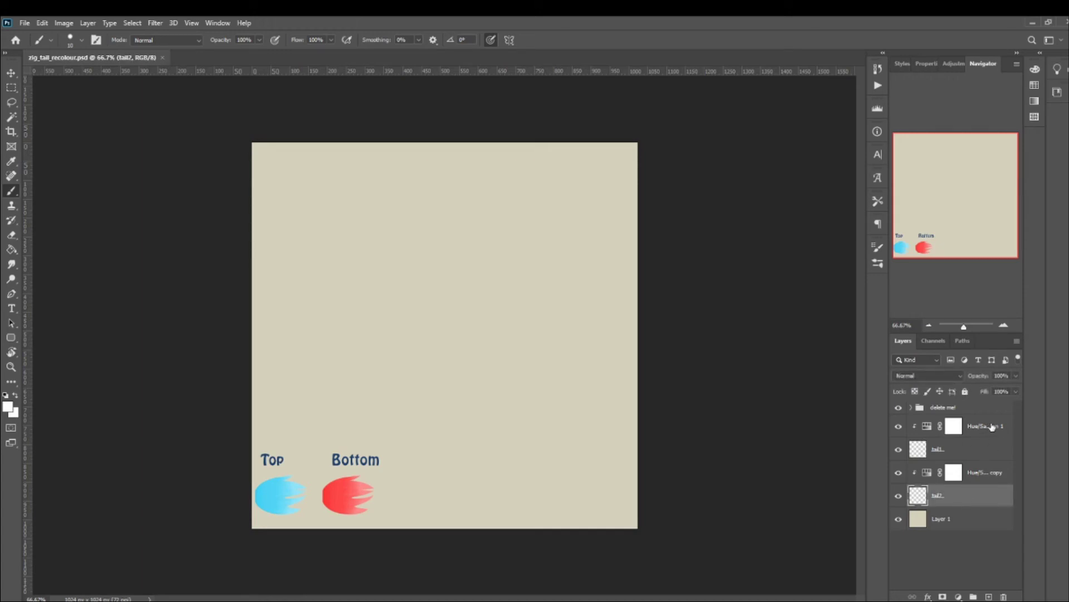
shift+click(992, 426)
right_click(966, 454)
click(878, 461)
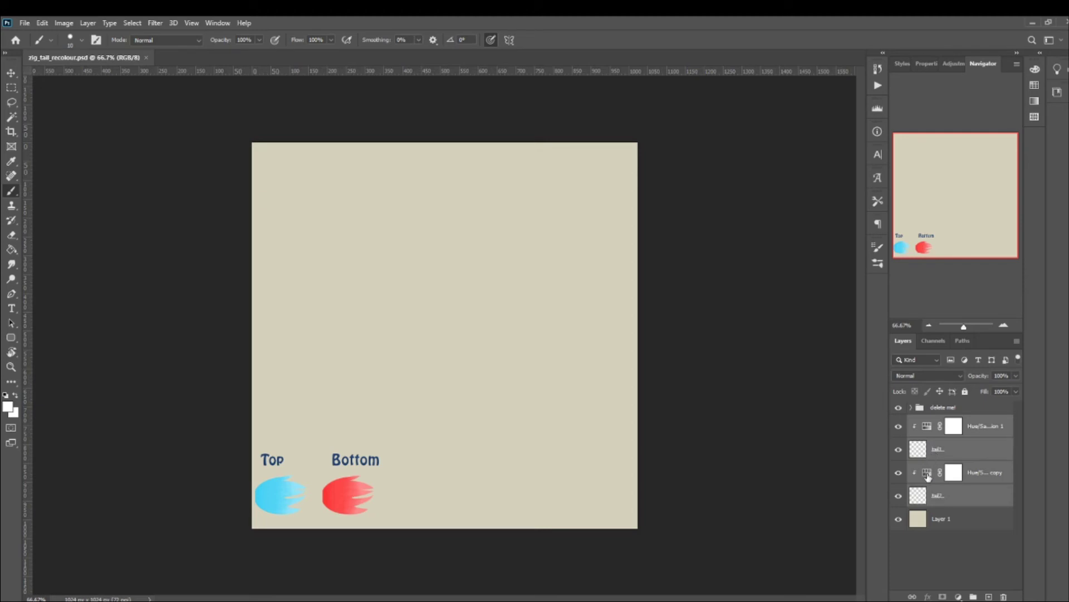
right_click(919, 451)
right_click(934, 502)
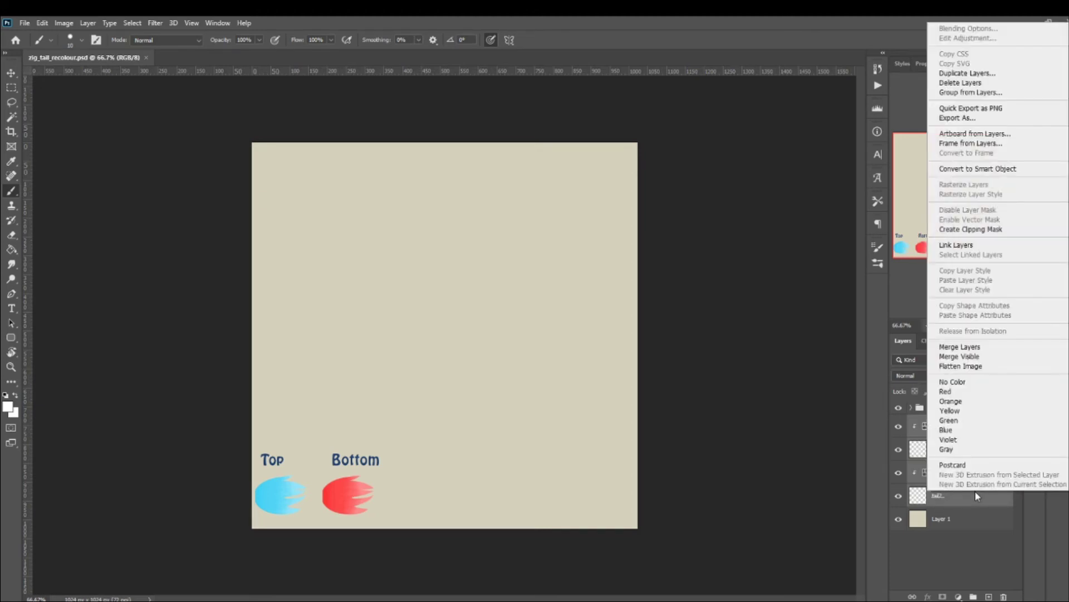
click(973, 347)
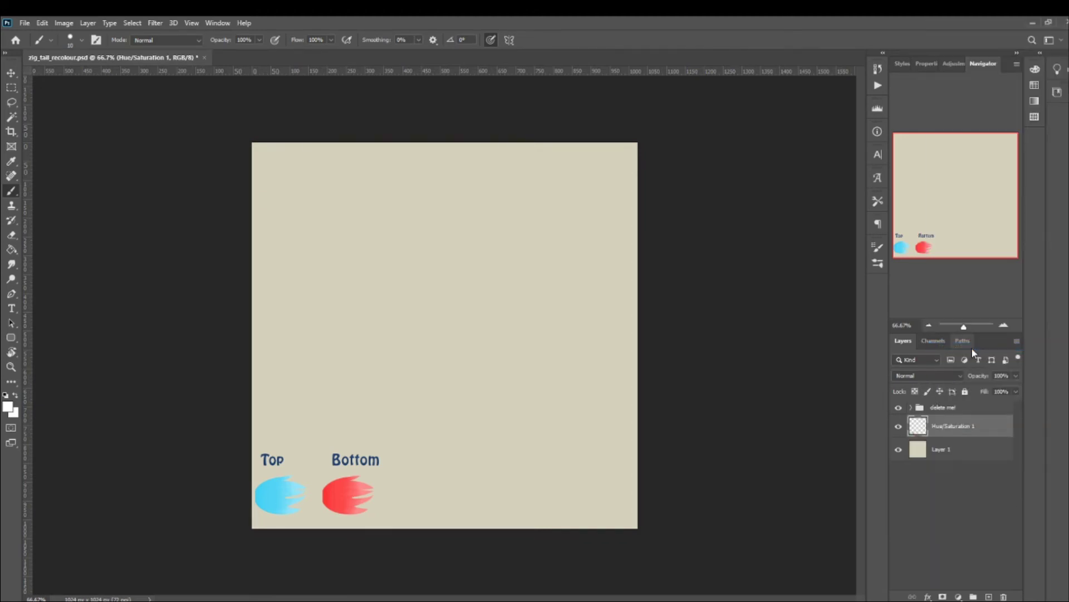
Rename the merged layer as tail and delete the "delete me!" label group
double_click(947, 436)
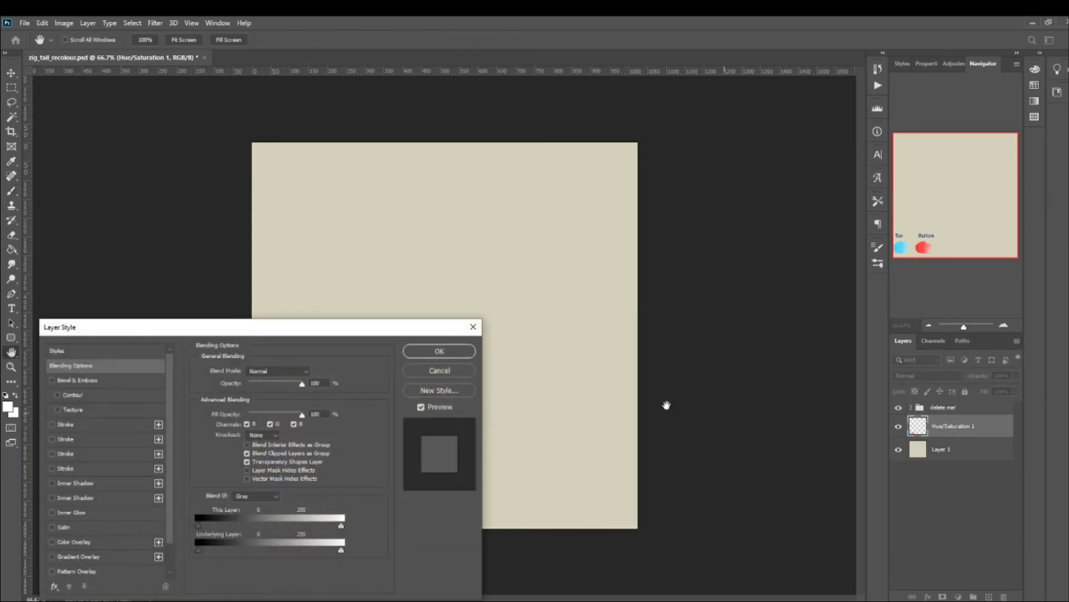
click(433, 371)
double_click(948, 426)
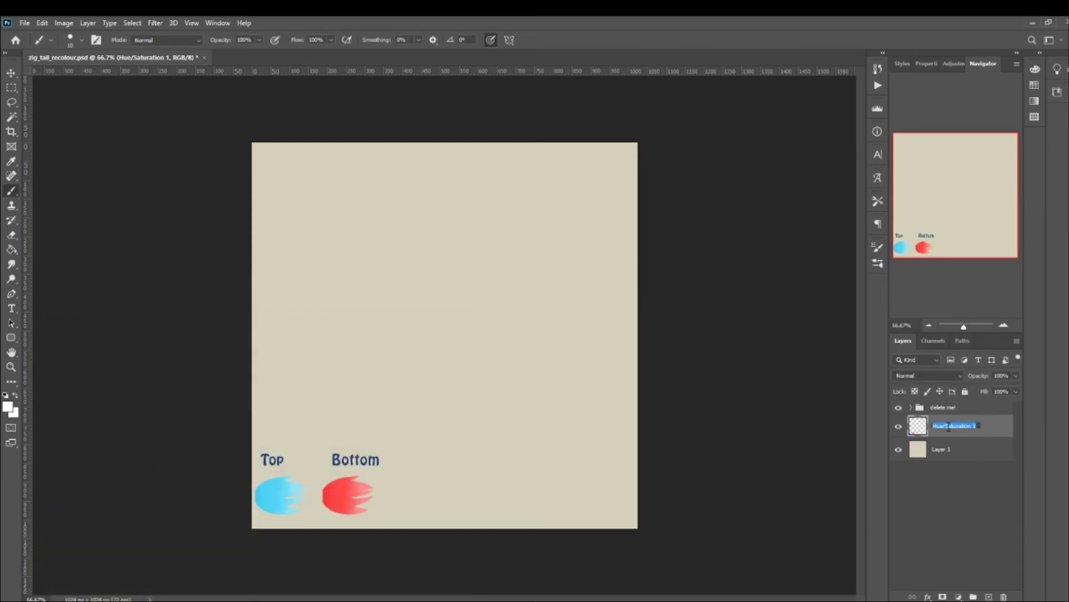
text(tail)
key(Return)
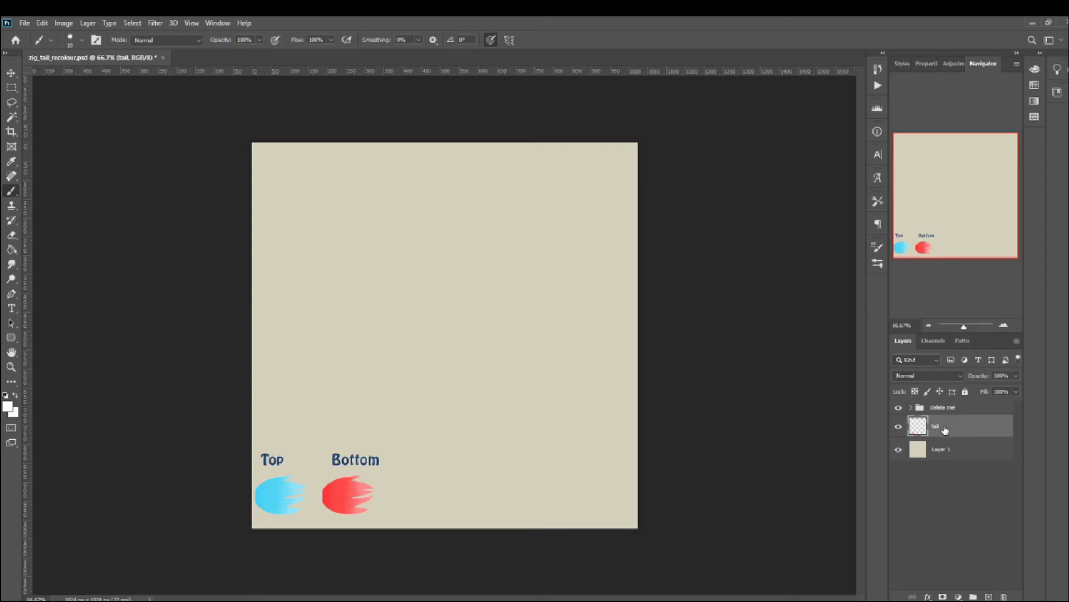
click(958, 410)
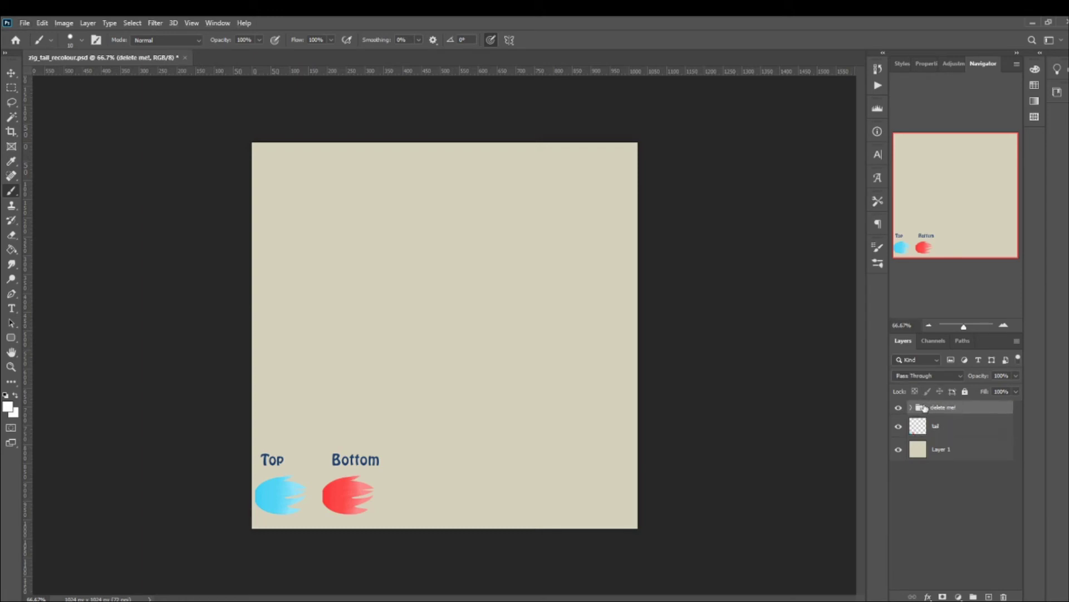
key(Delete)
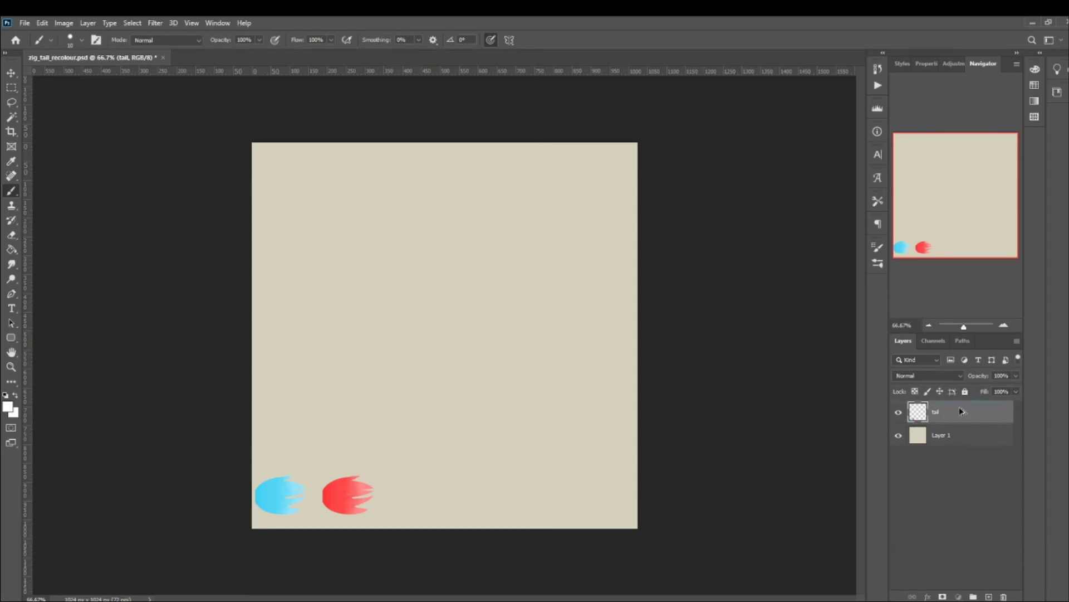
Duplicate the tail layer and apply Defringe matting to the copy
key(ctrl+j)
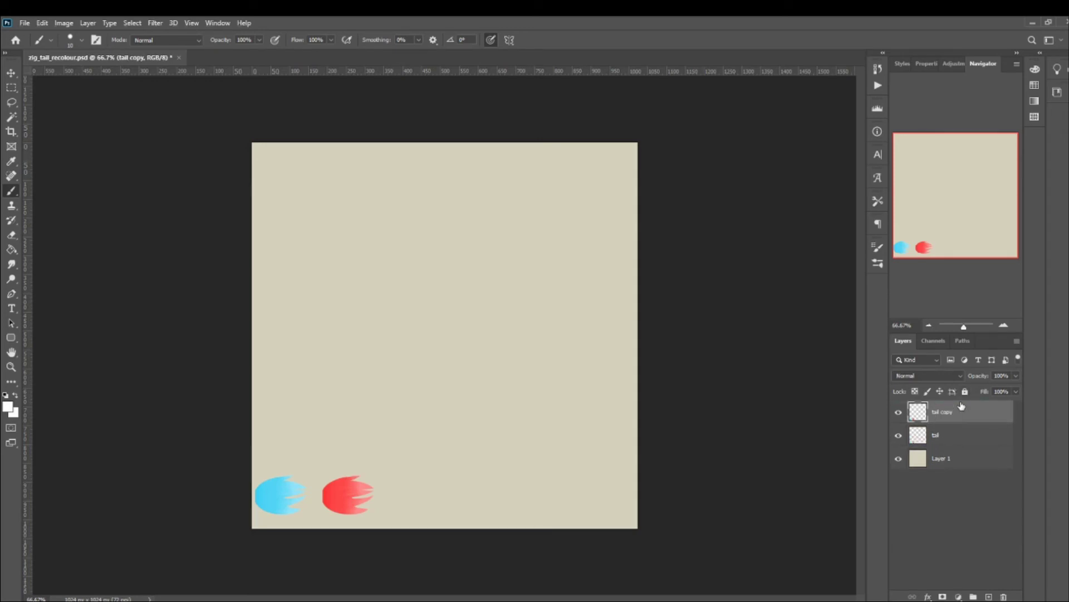
click(86, 23)
mouse_move(155, 473)
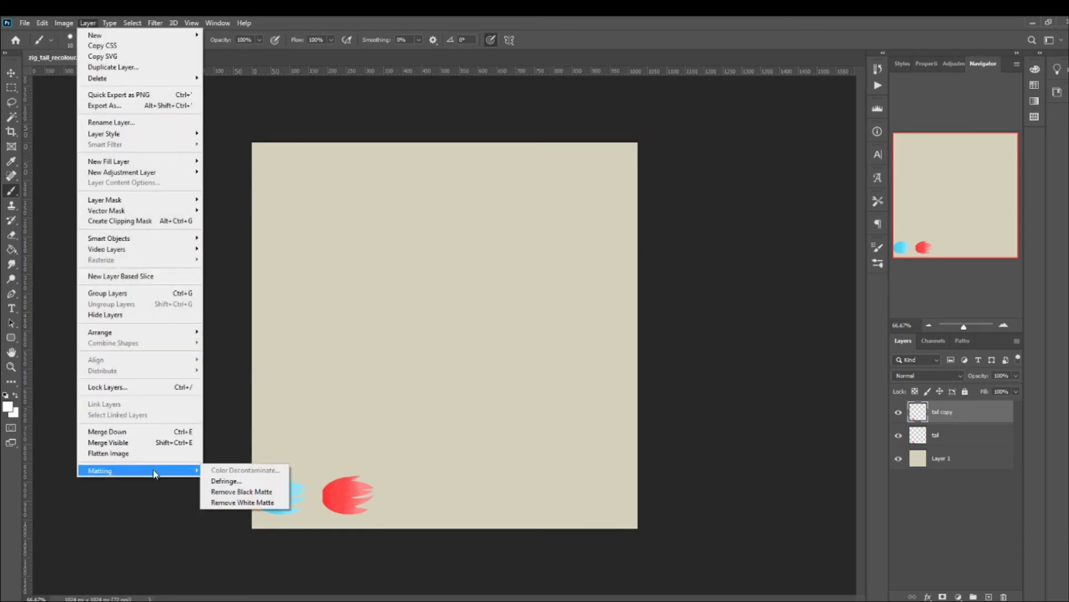
click(226, 481)
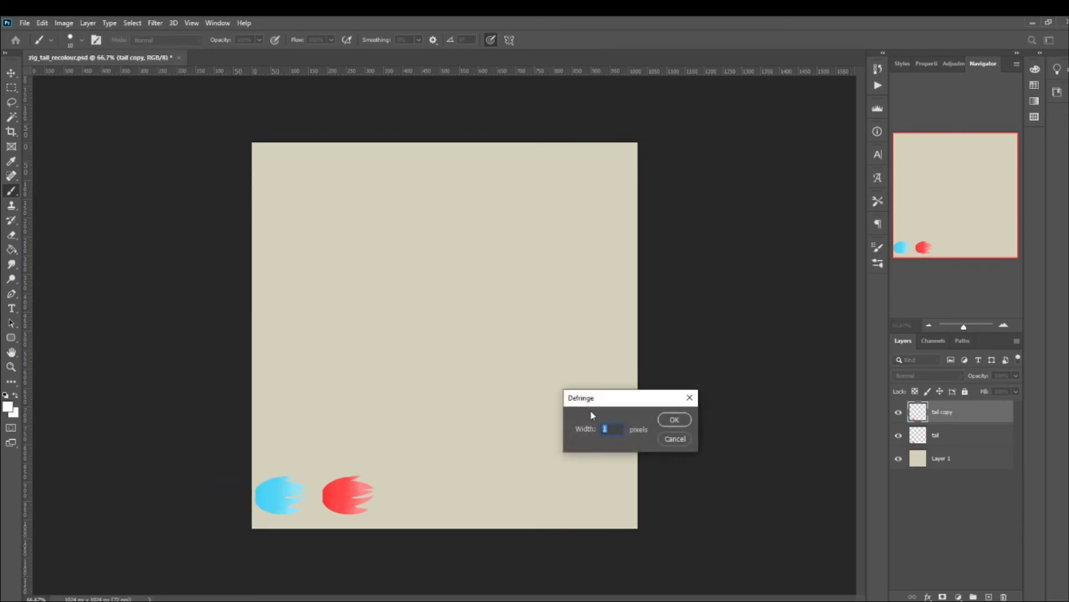
click(674, 420)
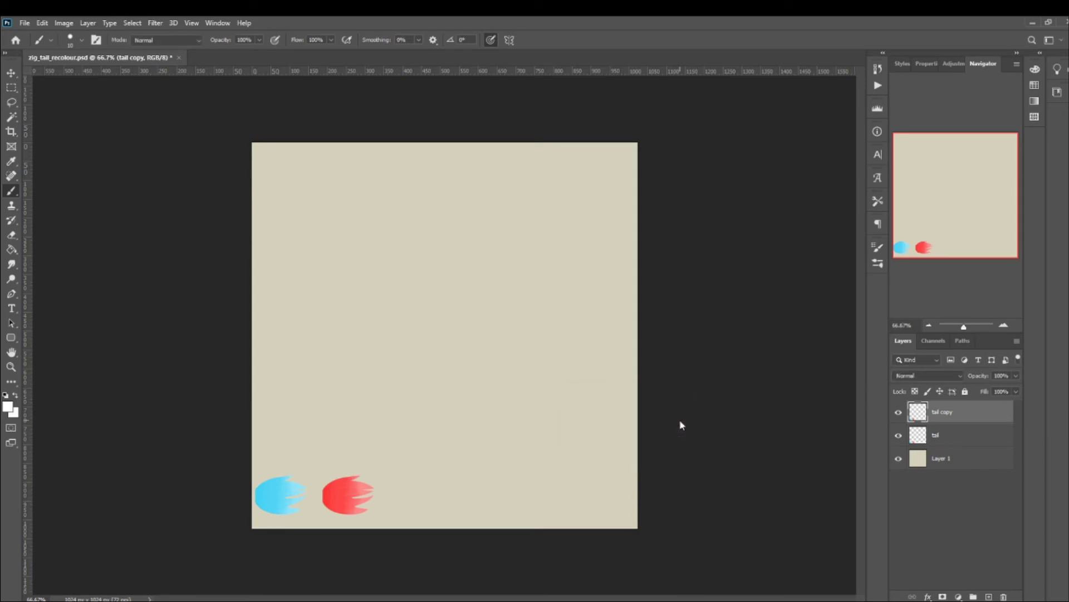
Run the Dilate action from the AlphaUtility set twice on the tail copy layer
click(878, 87)
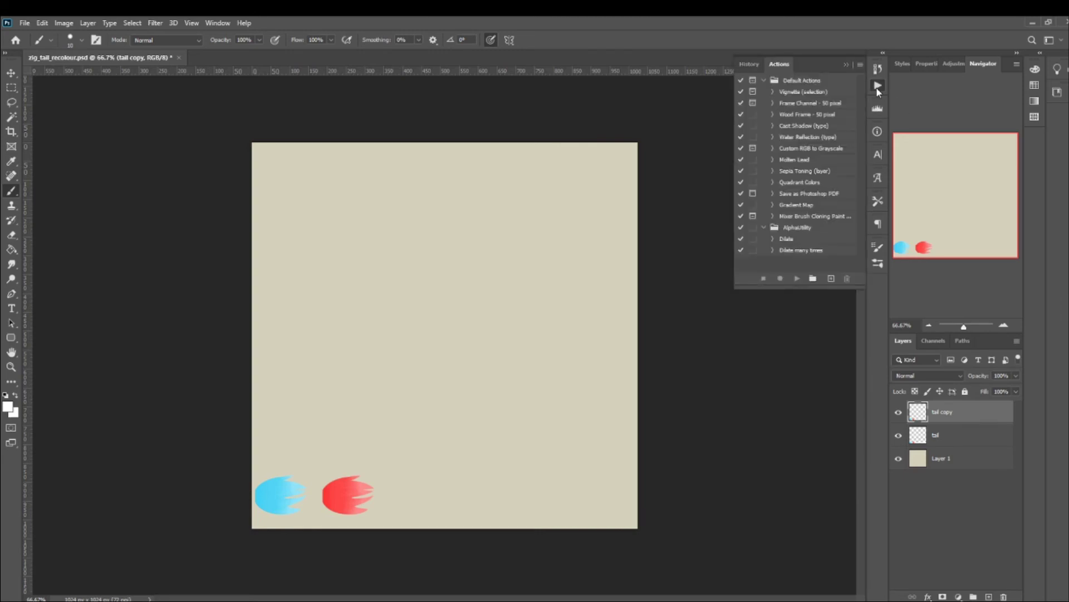
click(790, 239)
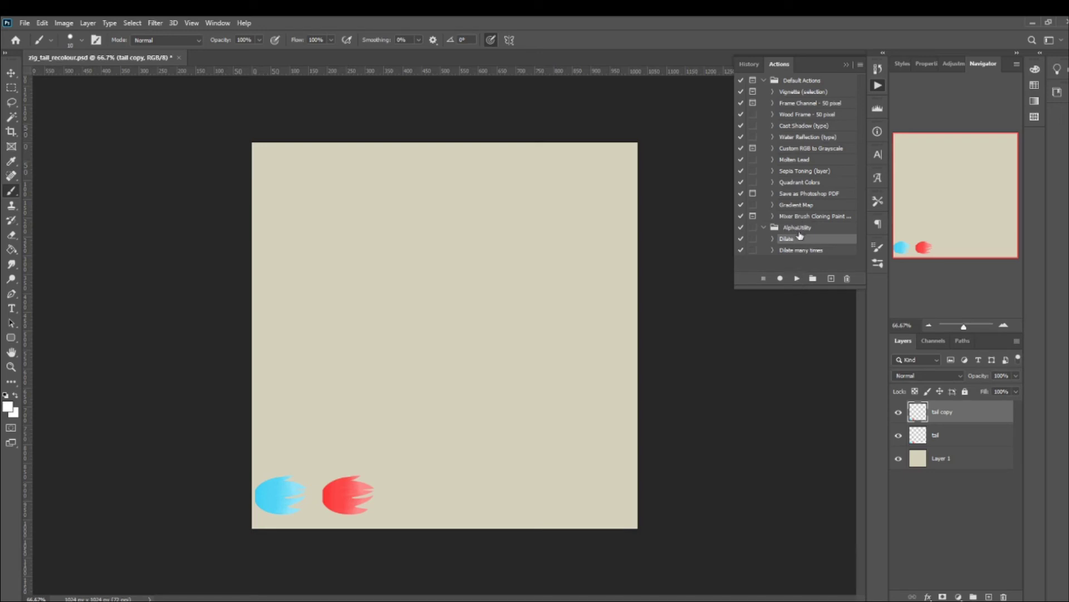
click(878, 86)
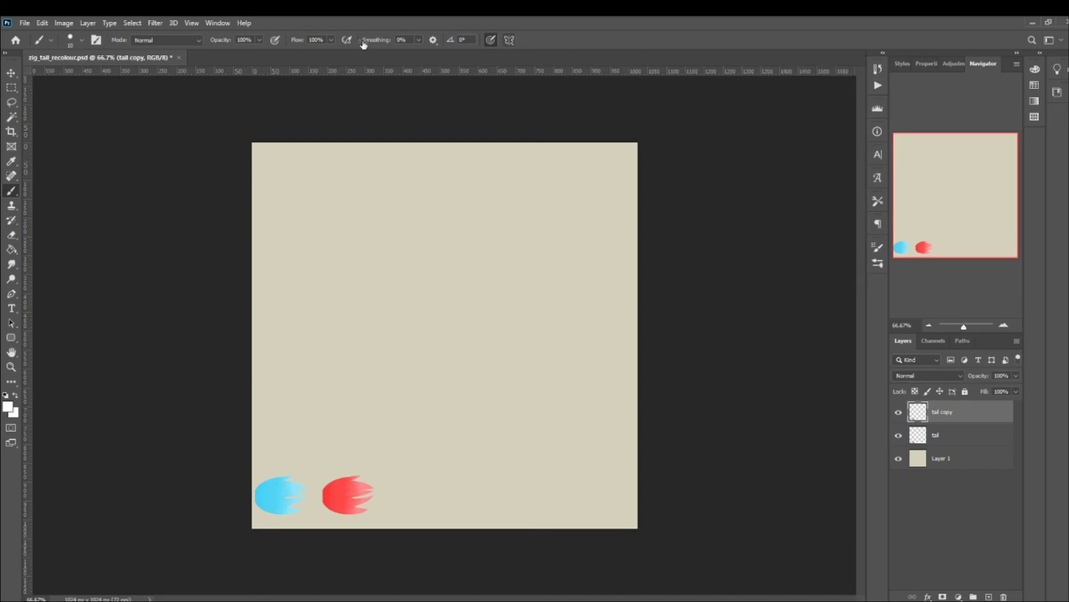
click(214, 25)
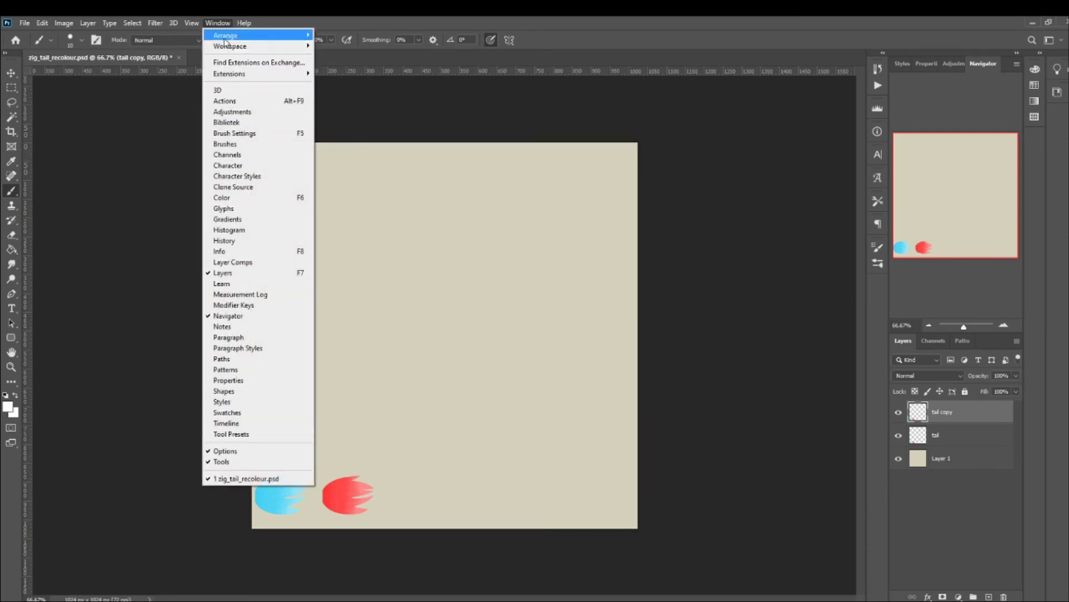
click(235, 102)
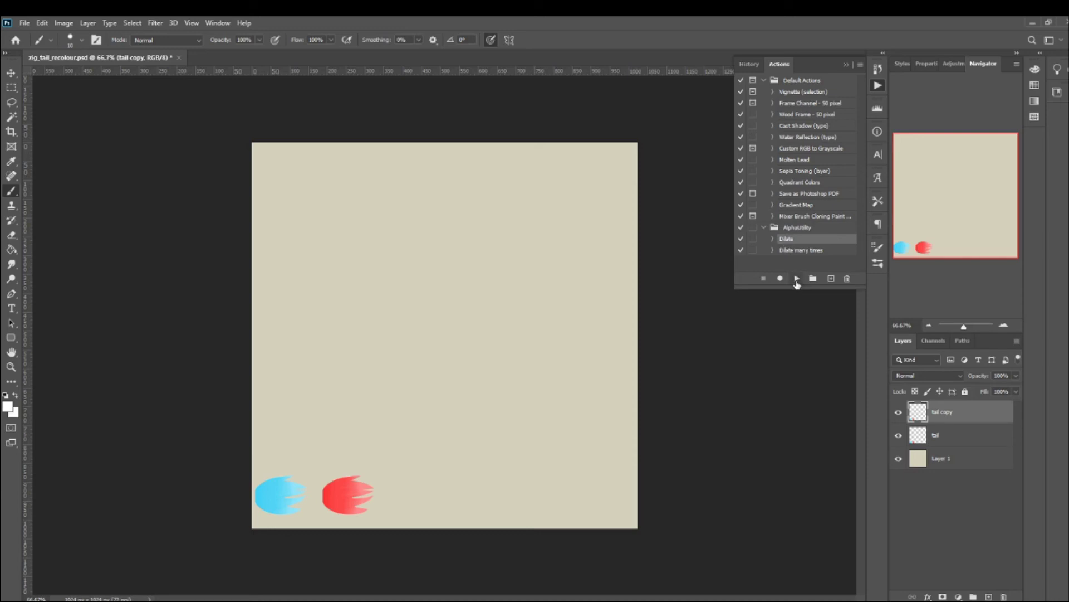
click(797, 282)
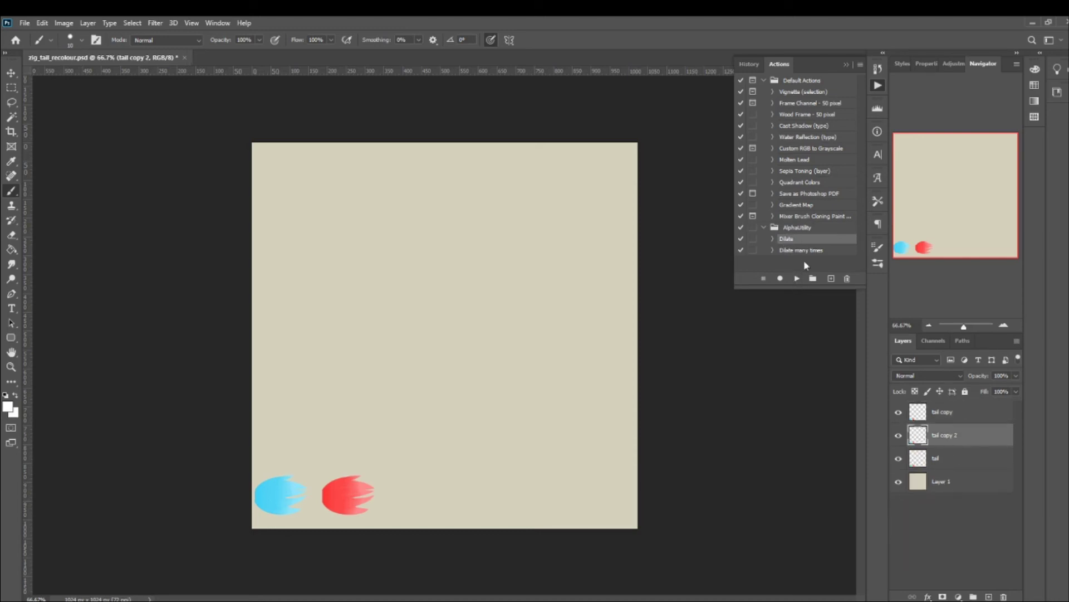
click(797, 279)
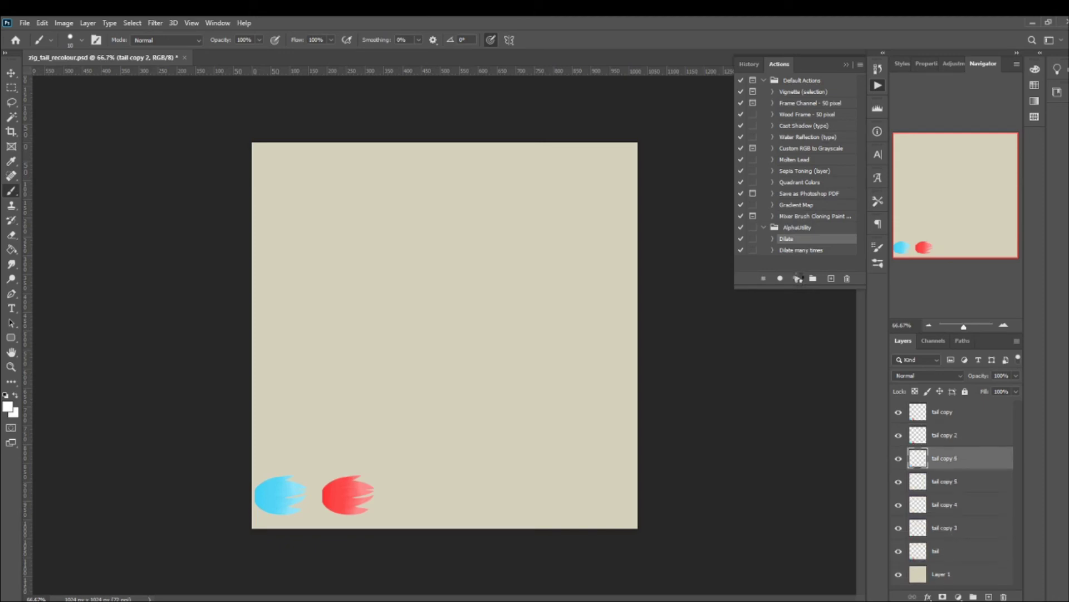
click(878, 86)
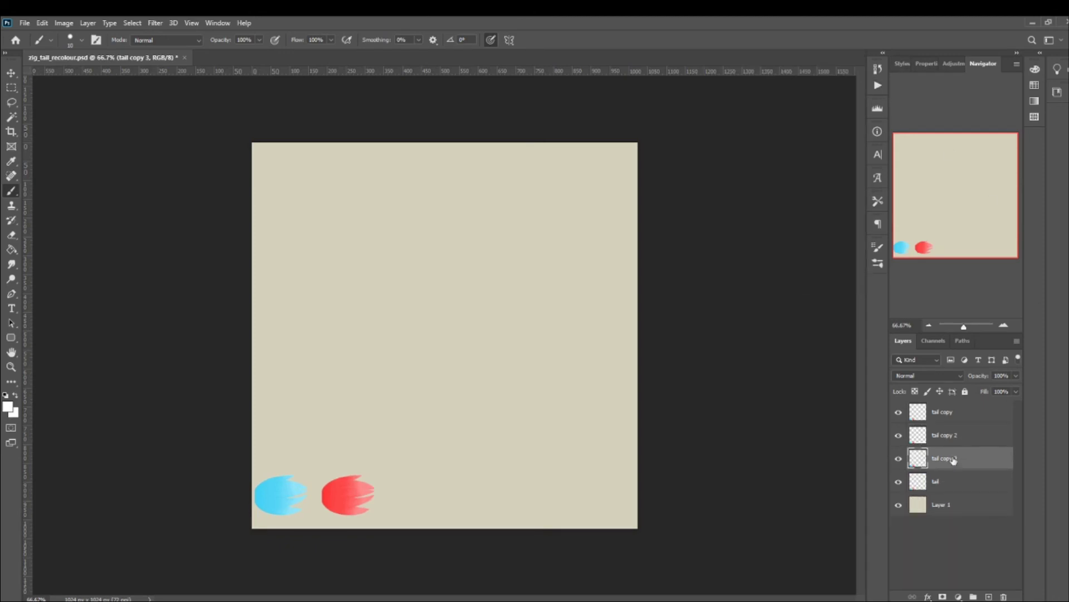
Merge the tail copy layer with its two dilated copies and toggle the merged layer to compare the edges
click(899, 435)
click(899, 435)
shift+click(966, 418)
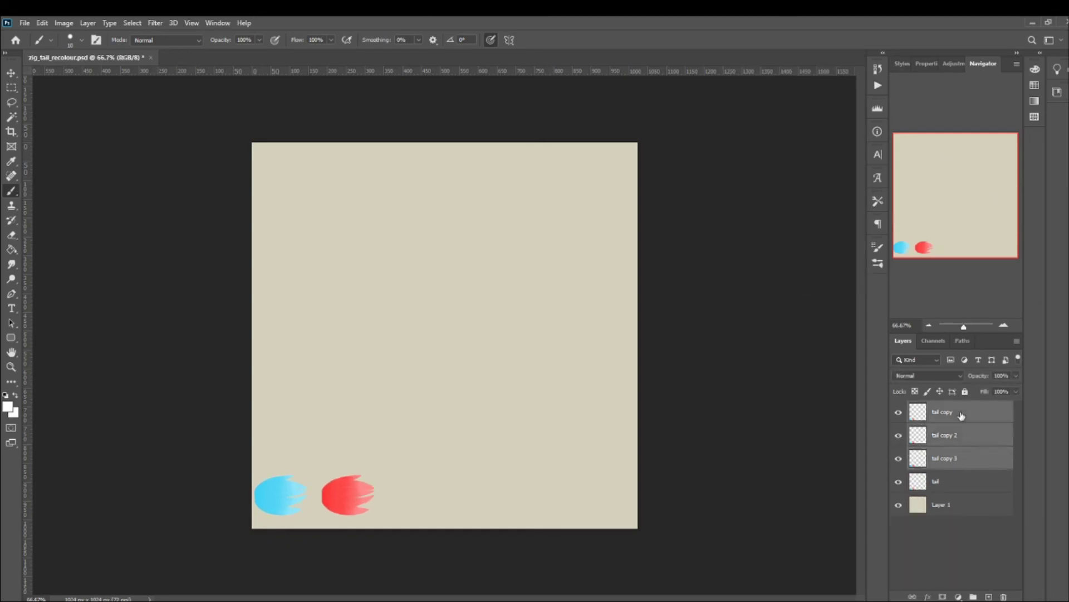
right_click(959, 420)
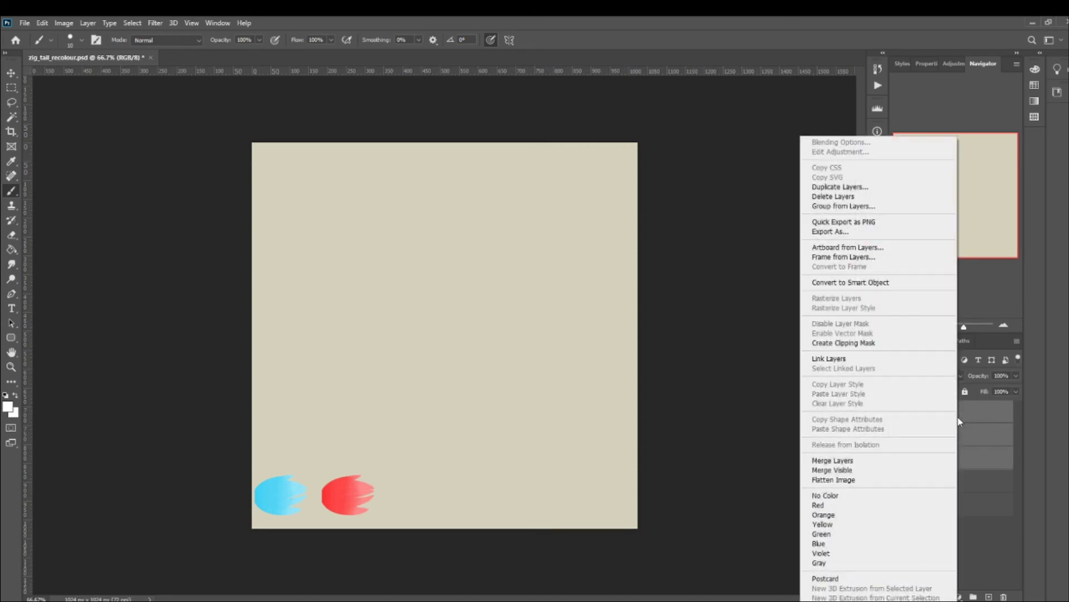
click(886, 458)
click(898, 413)
click(897, 413)
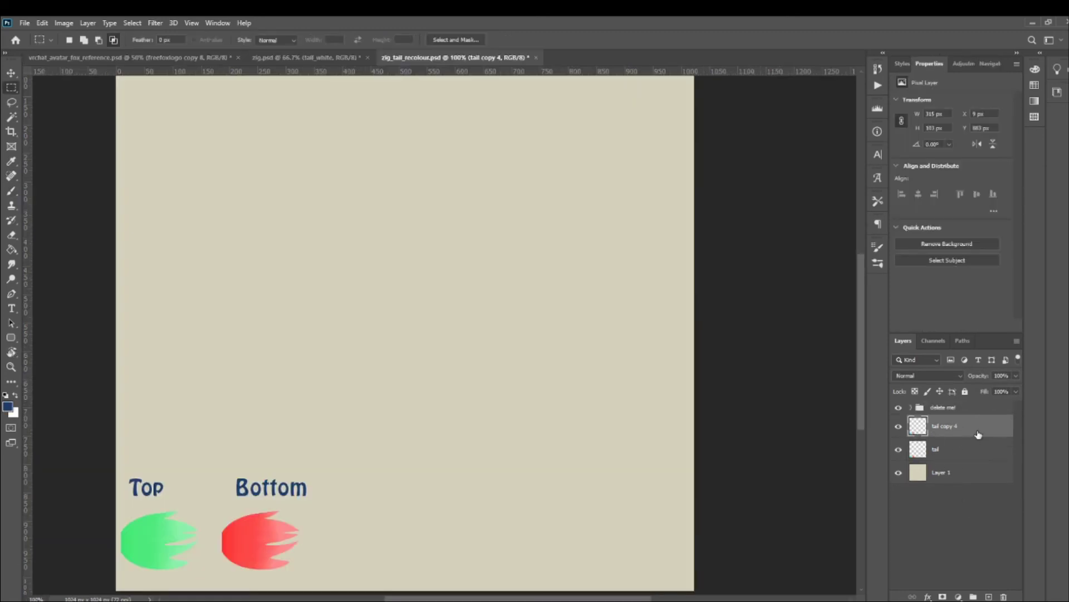
Rename Layer 1 as background and activate the Paint Bucket tool
click(949, 476)
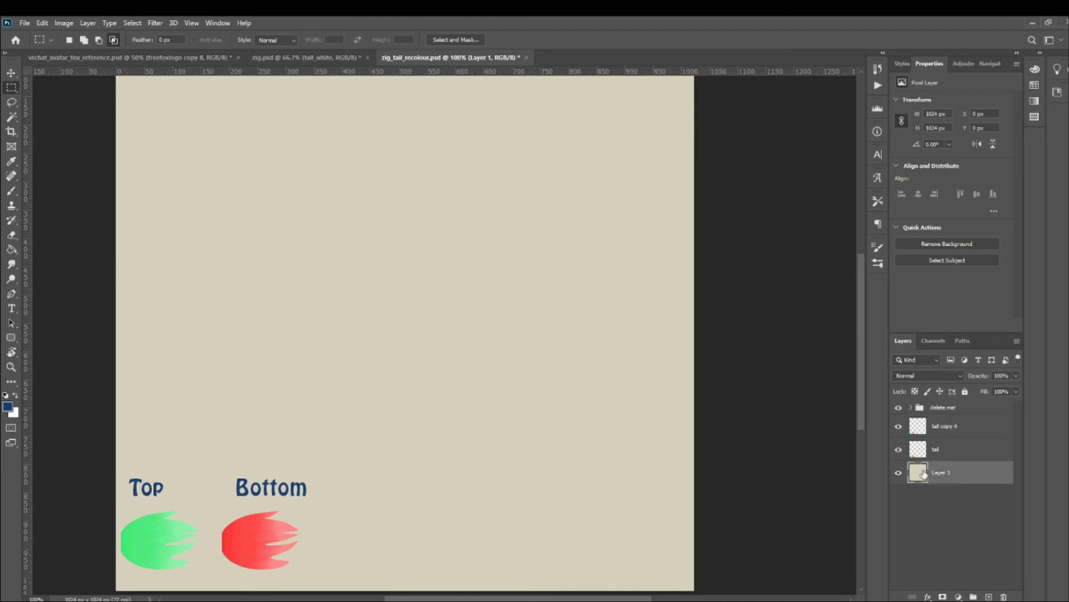
double_click(945, 474)
text(background)
key(Return)
click(12, 249)
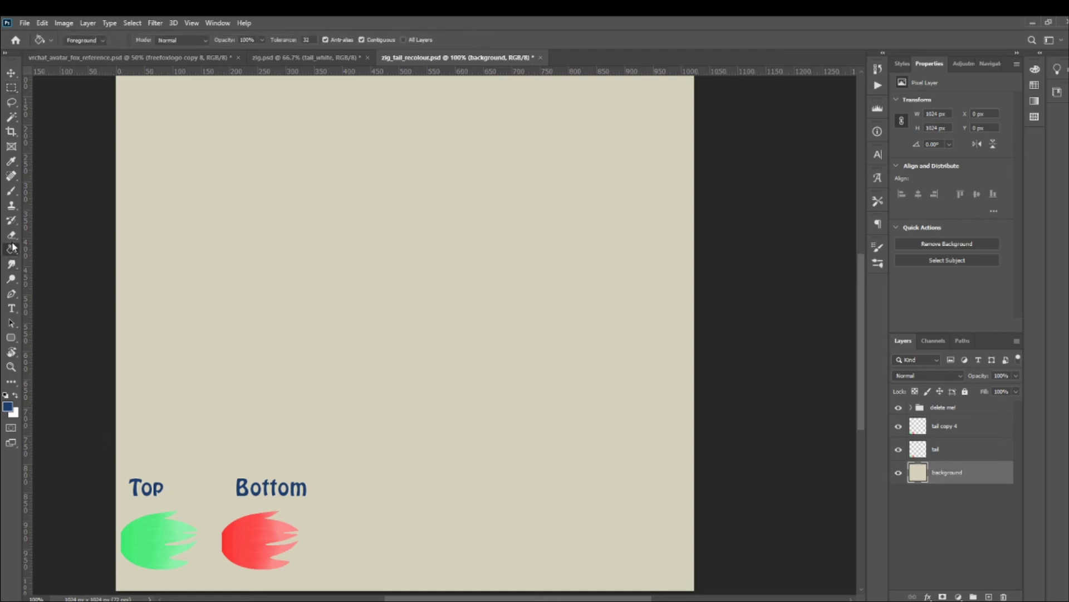
Sample green #52ee80 from the top tail piece and fill the whole background layer with it
click(9, 408)
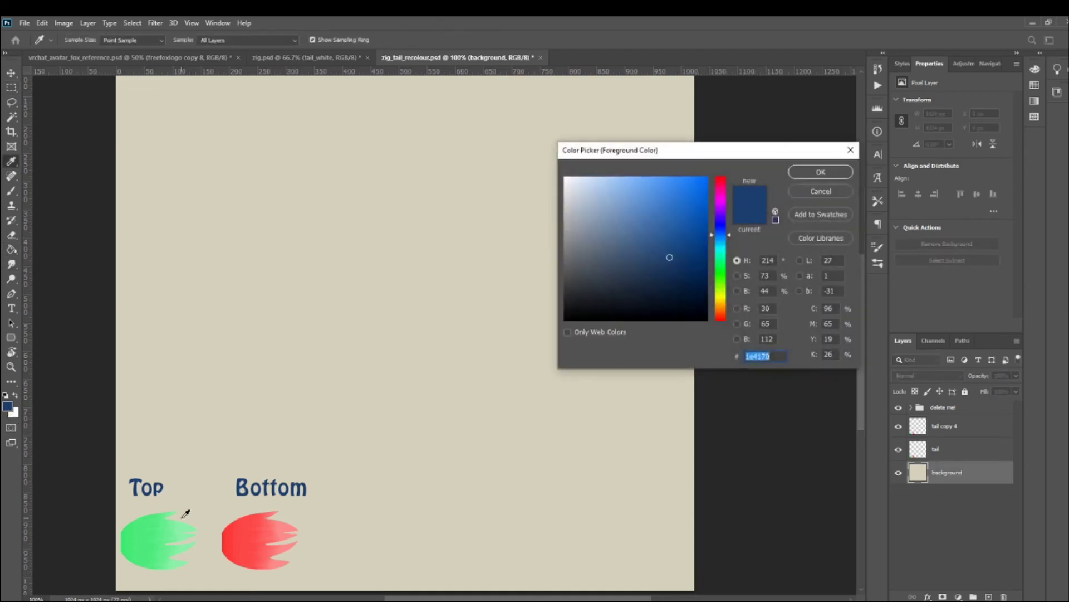
click(150, 537)
click(154, 533)
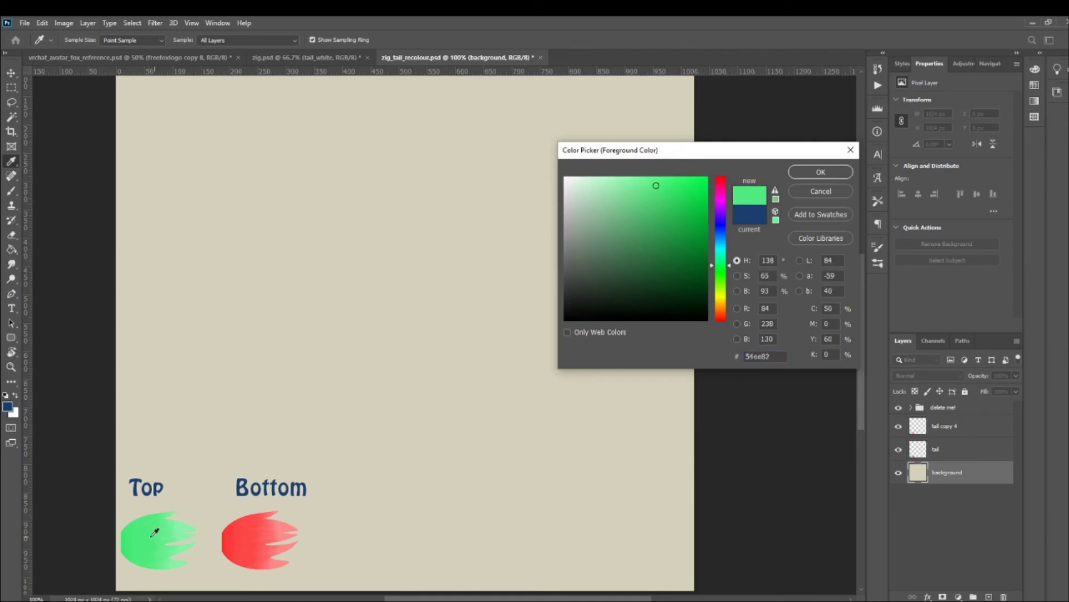
click(158, 533)
click(821, 172)
key(g)
click(389, 341)
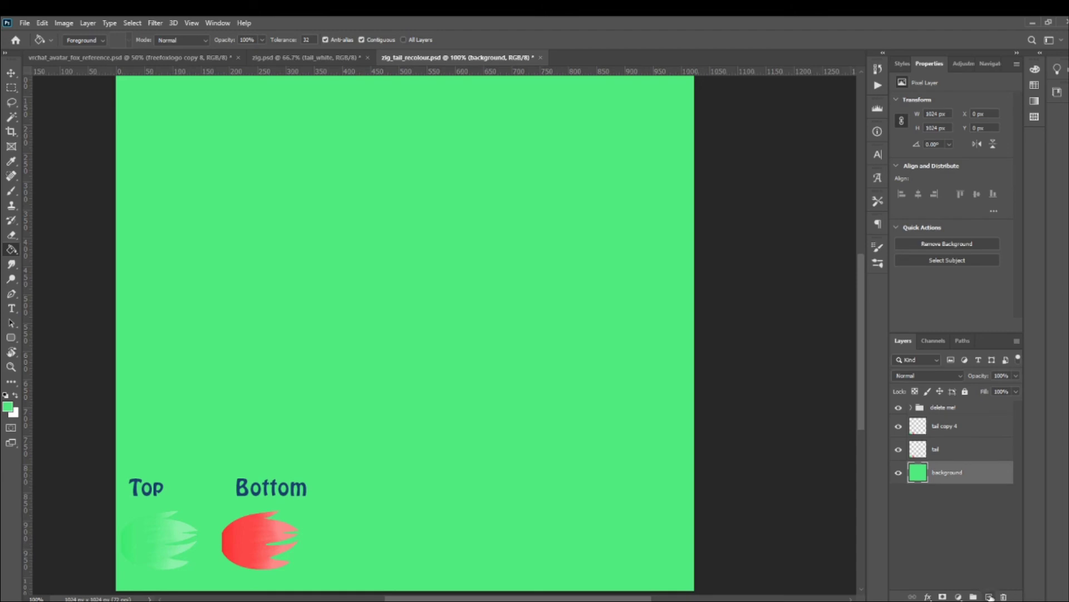
Fill a rectangle of about 187 × 167 px around the bottom tail piece on the background layer with red #ff4b4b sampled from that piece
click(11, 89)
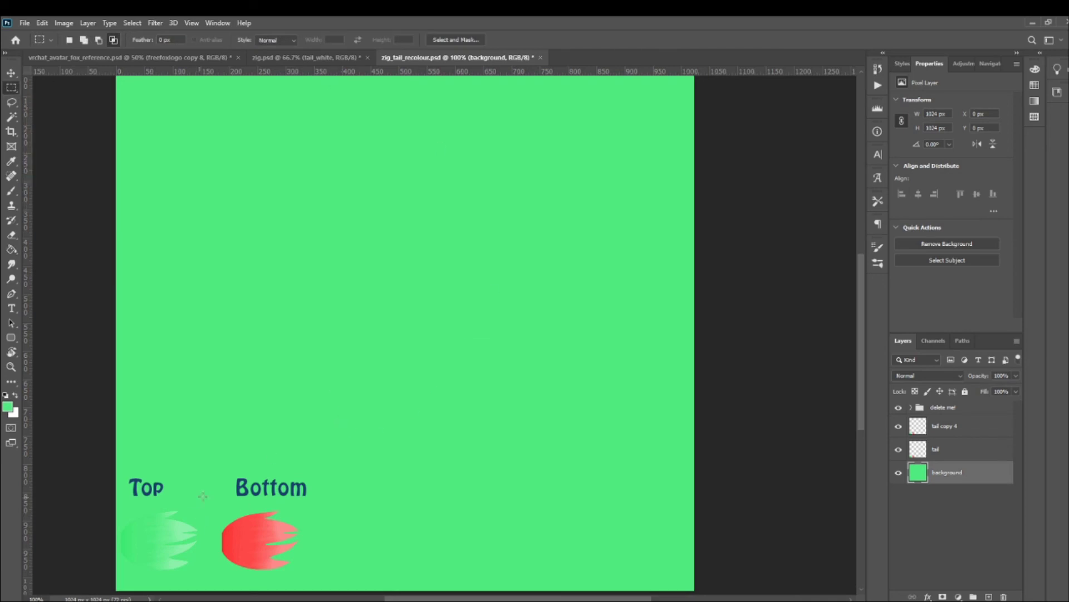
drag(209, 489, 314, 584)
click(7, 407)
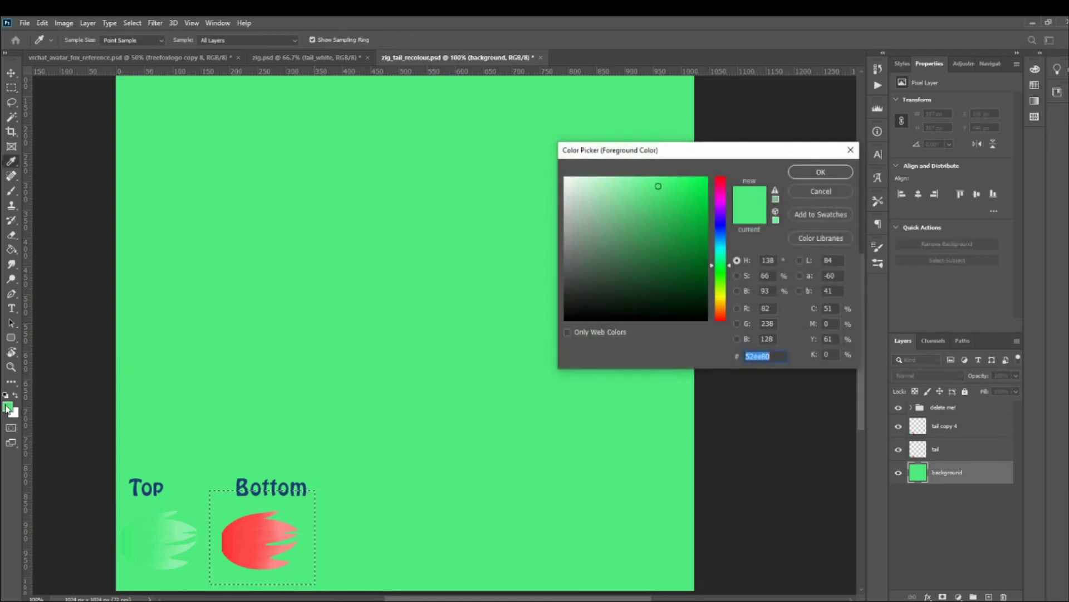
click(251, 532)
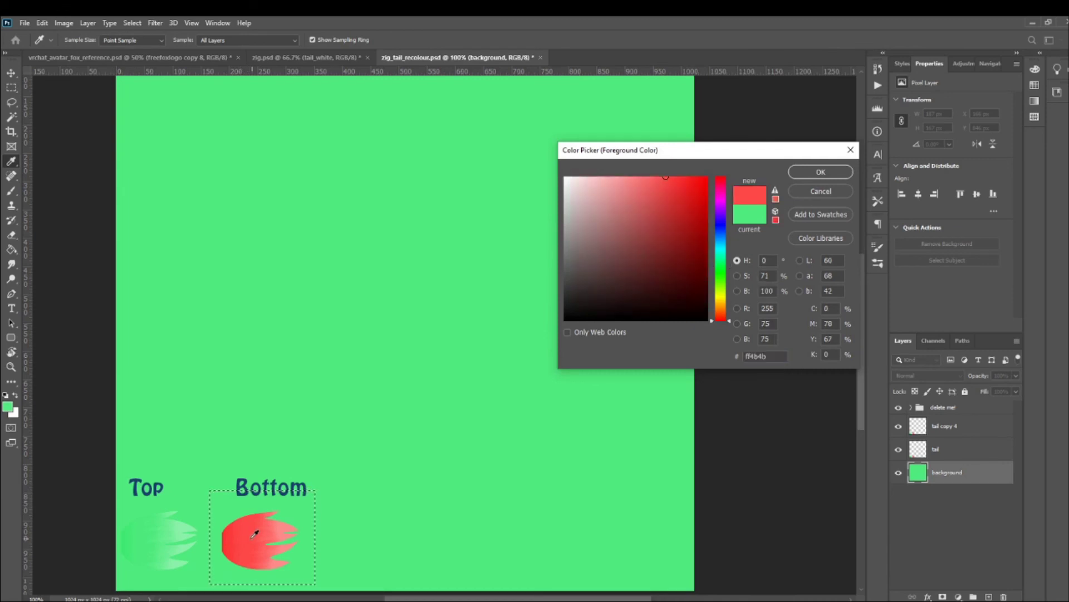
click(809, 172)
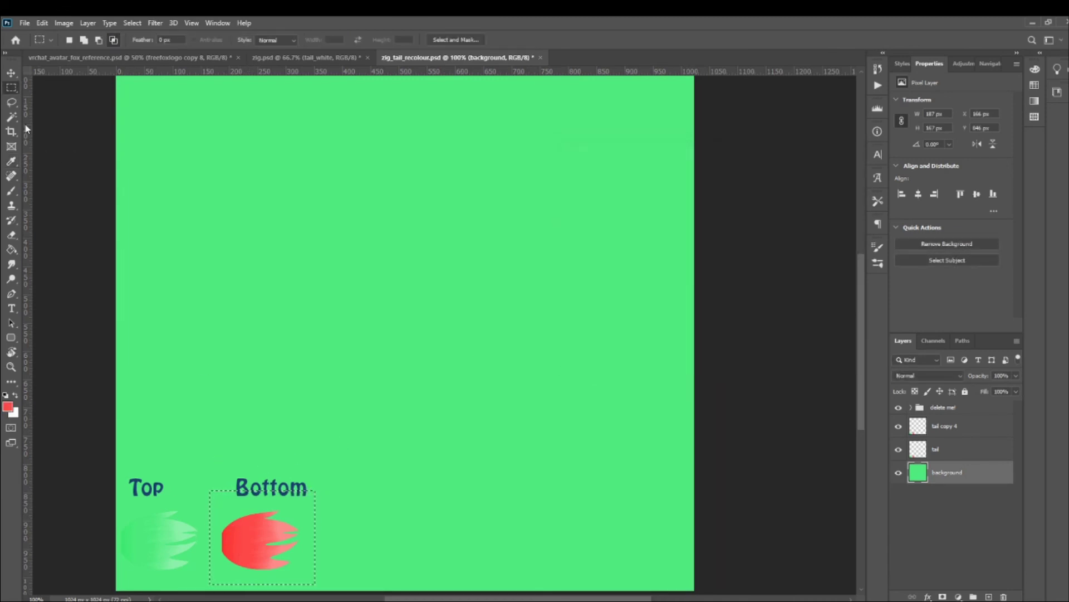
click(11, 249)
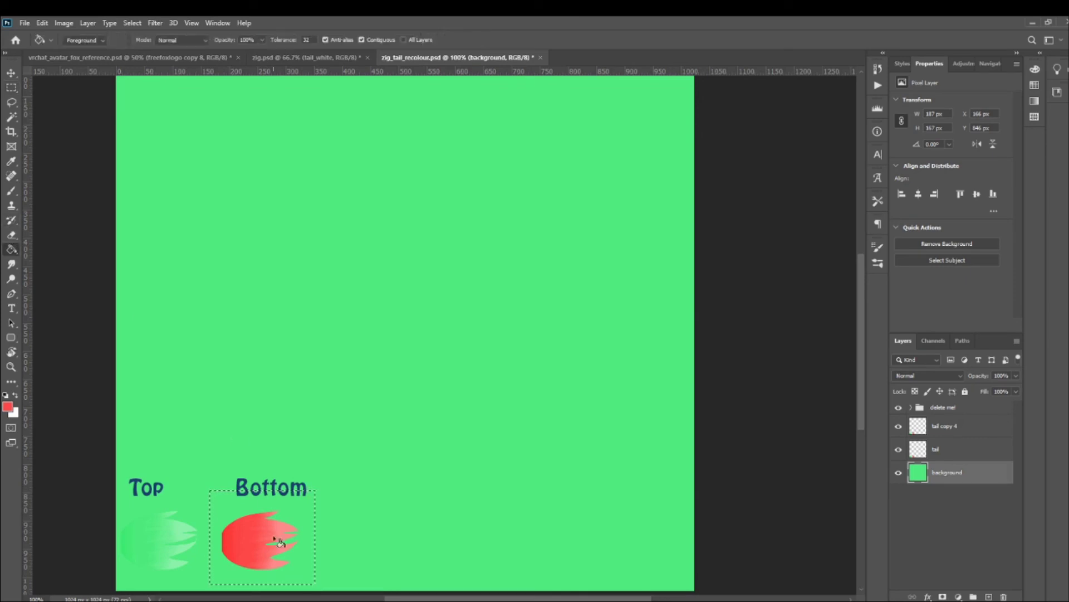
click(302, 520)
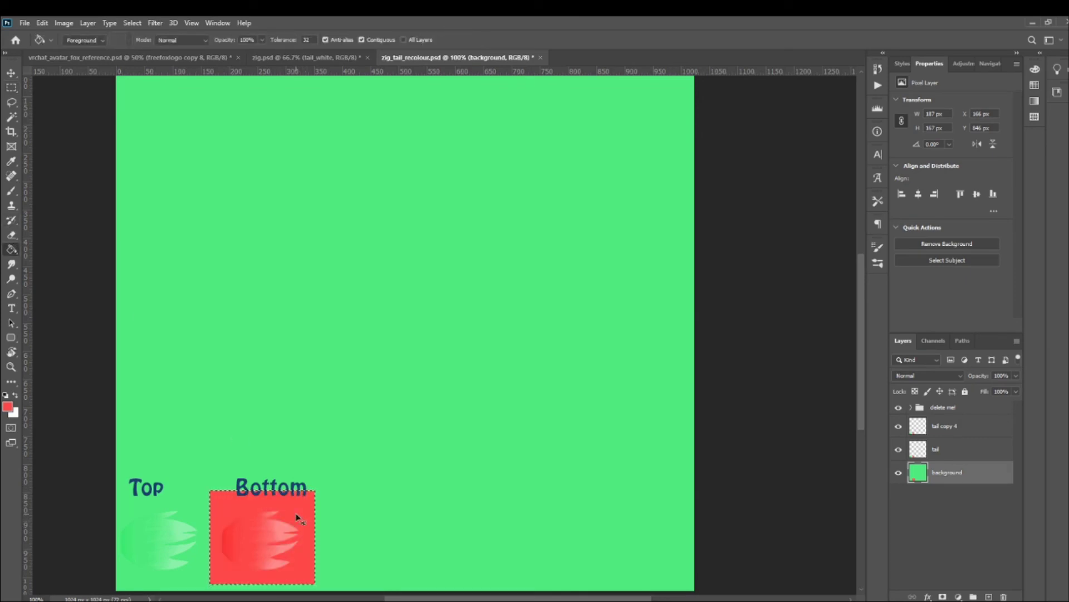
key(ctrl+d)
Delete the "delete me!" group together with its contents, the Top and Bottom labels
click(11, 73)
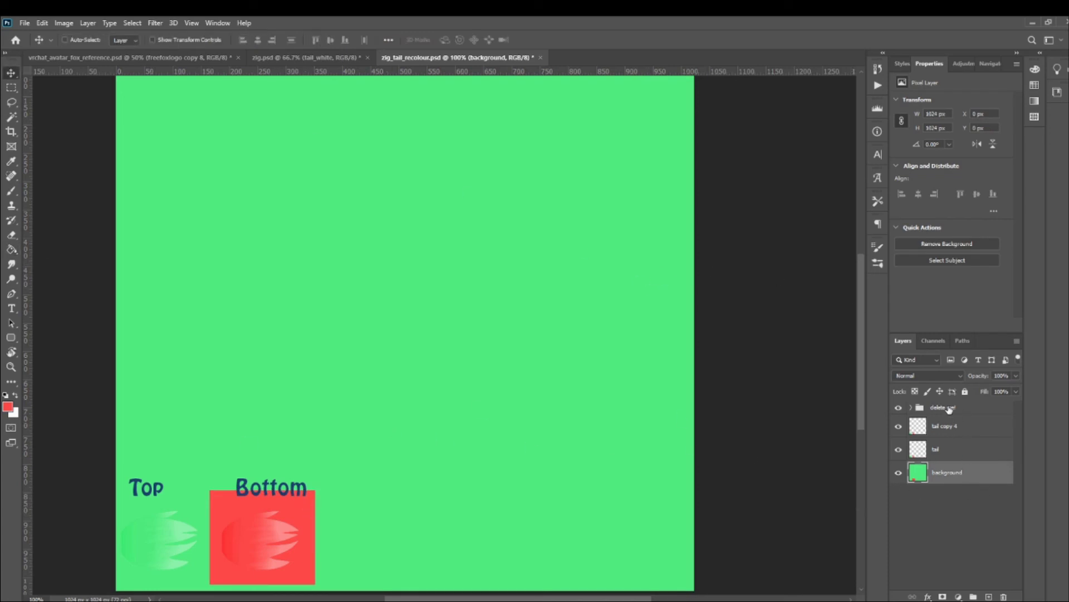
click(949, 408)
click(898, 407)
click(898, 408)
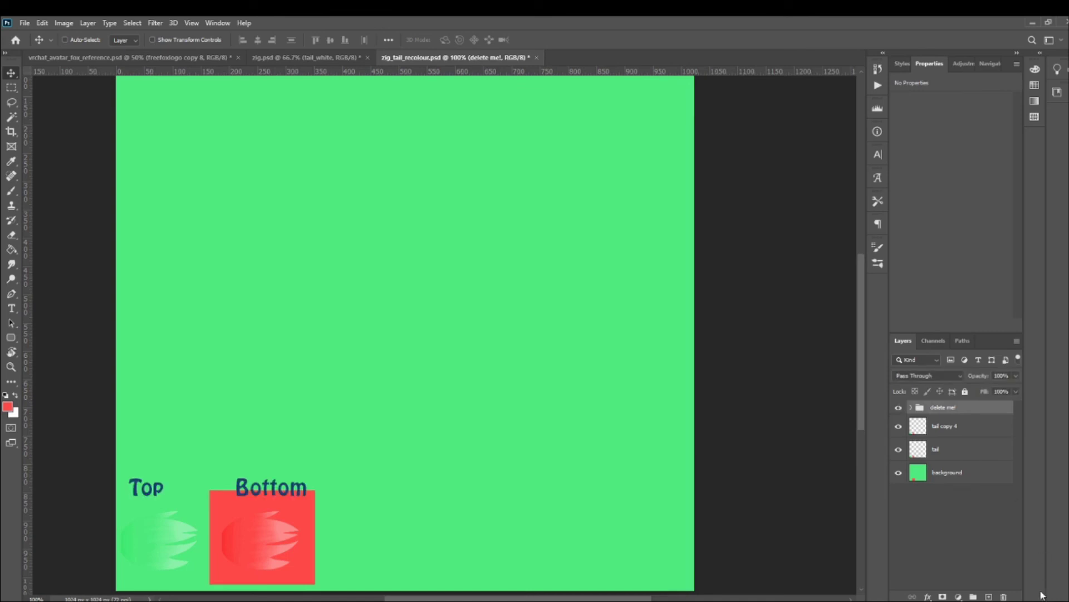
click(1006, 596)
click(511, 240)
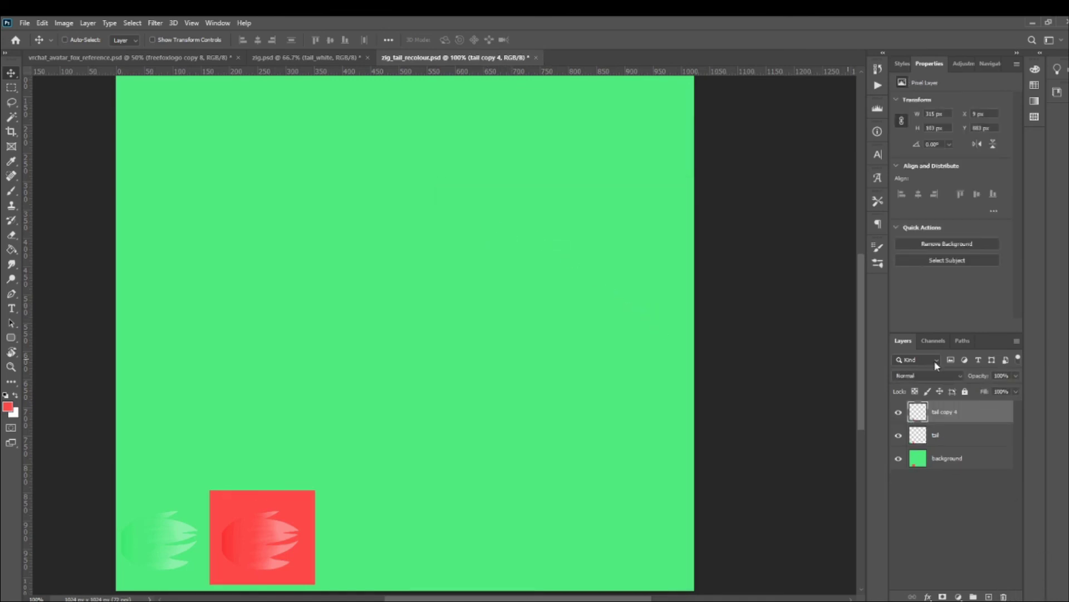
click(984, 63)
drag(965, 327, 965, 327)
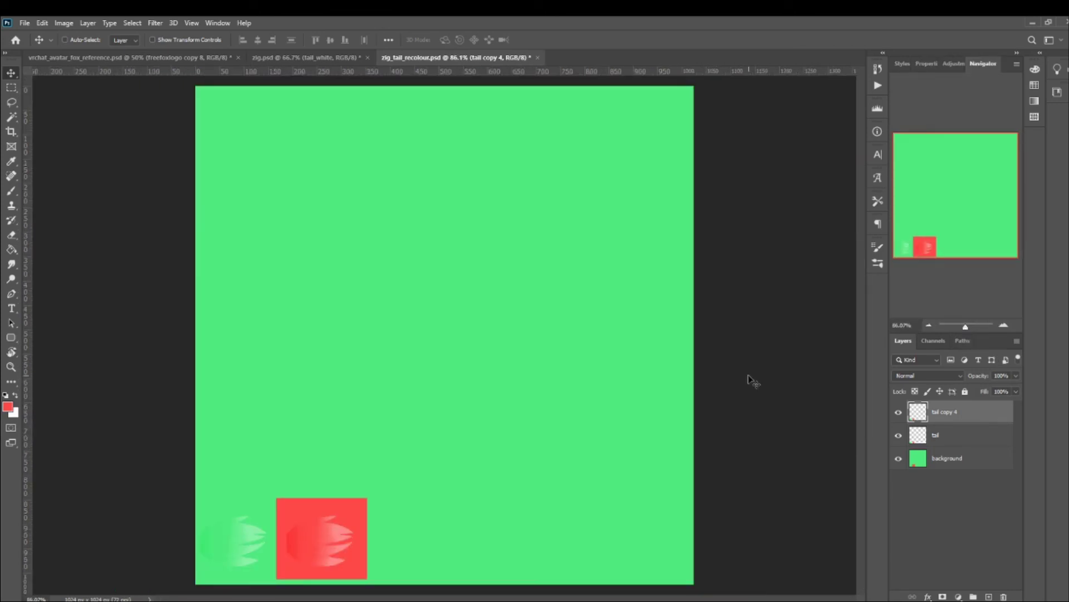